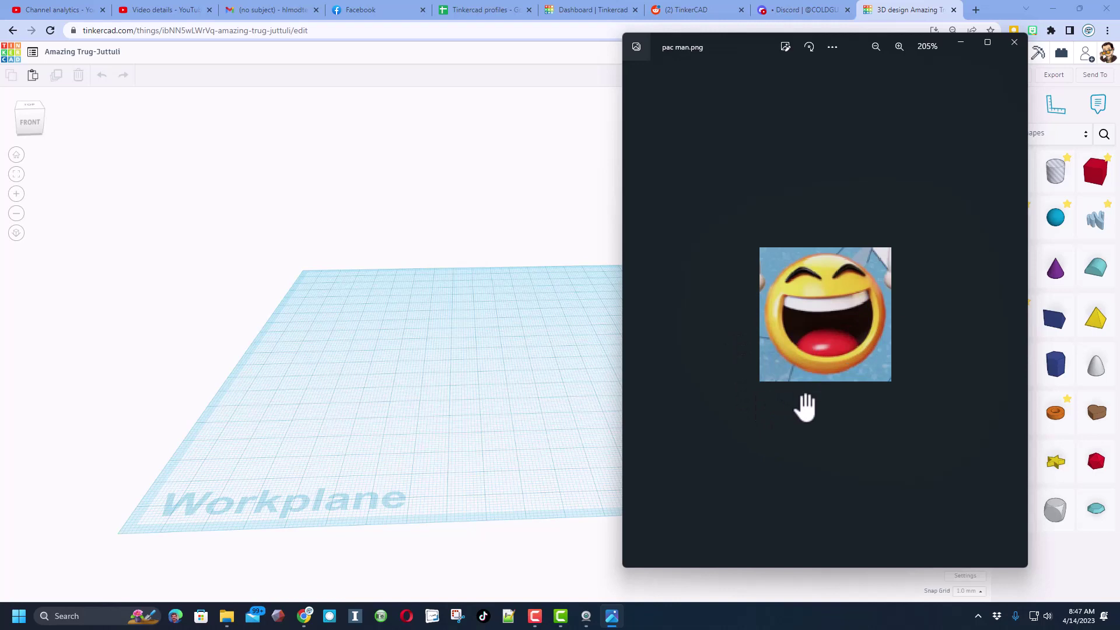
# Bring the empty 'Amazing Trug-Juttuli' workplane back in front of the reference image.
pyautogui.click(449, 349)
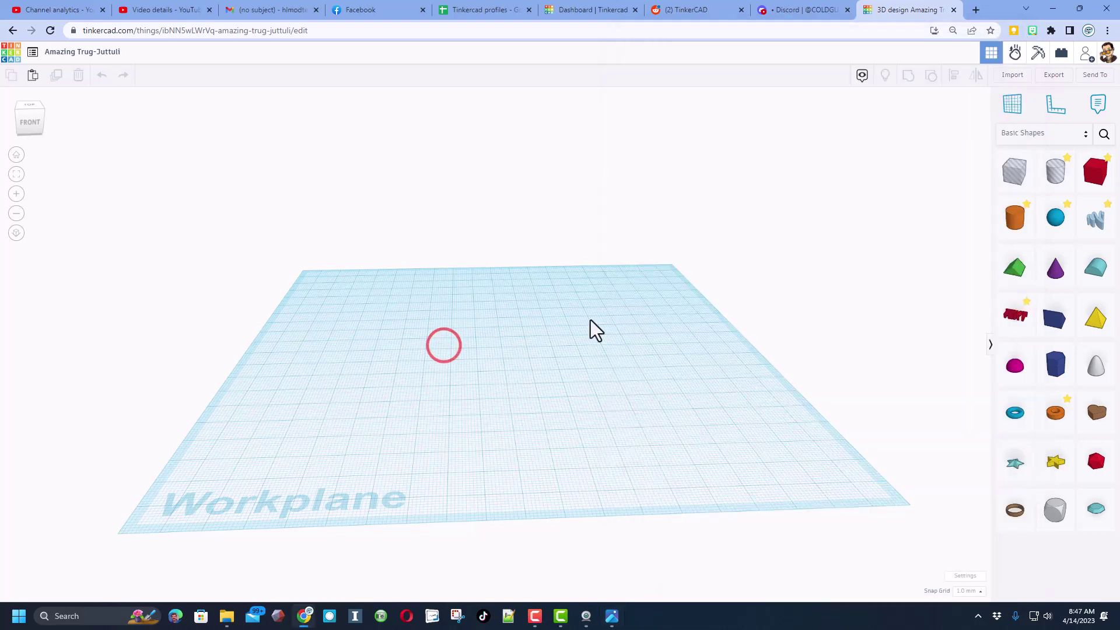
# Rename the design to 'pac man emoji' and add a sphere with a height of 60.
pyautogui.click(79, 53)
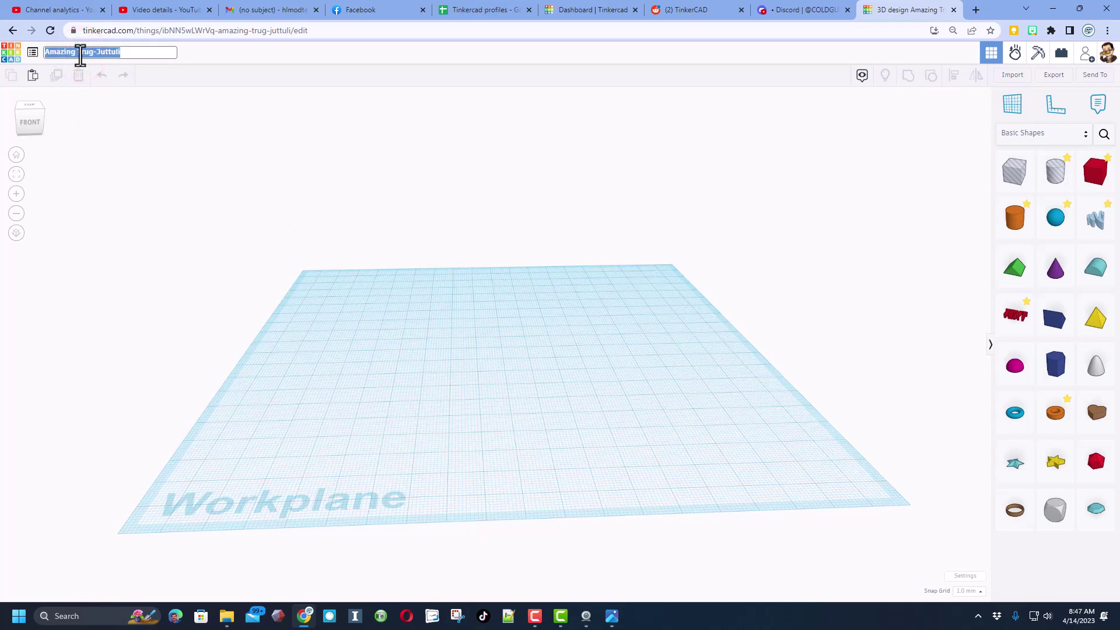
pyautogui.write('pac man')
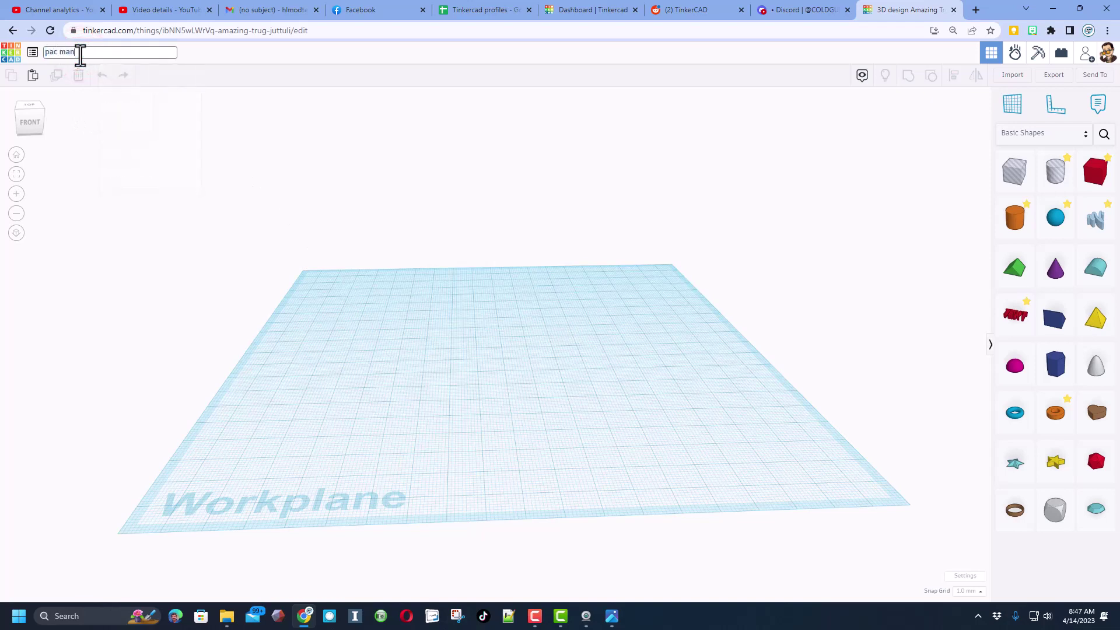
pyautogui.write(' emoji')
pyautogui.moveTo(1044, 237); pyautogui.dragTo(484, 371)
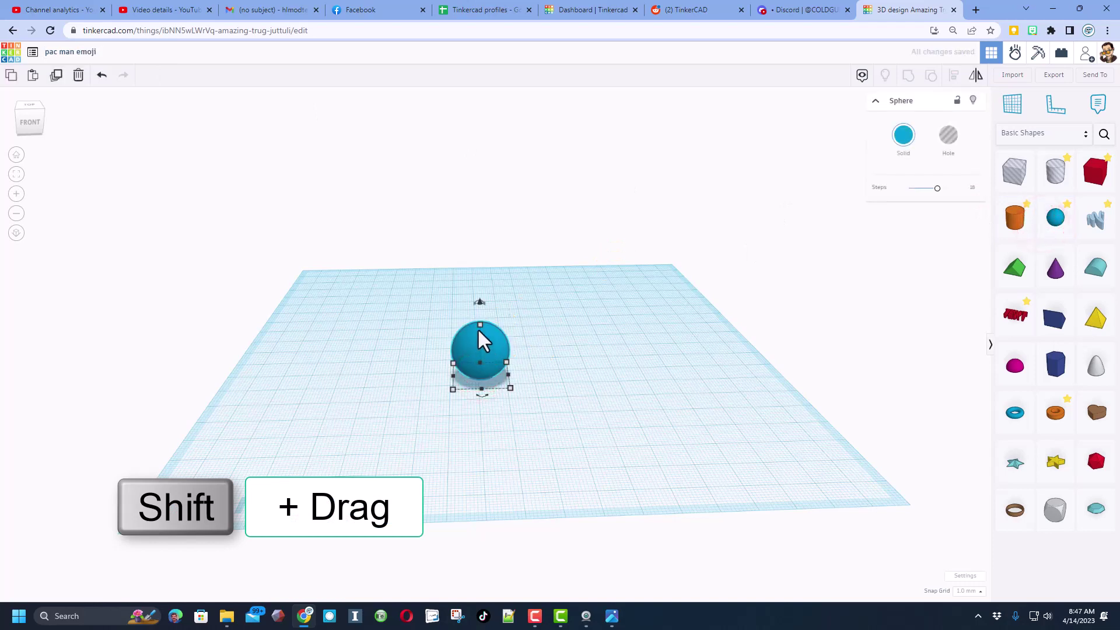
pyautogui.keyDown('shift'); pyautogui.moveTo(480, 325); pyautogui.dragTo(534, 194); pyautogui.keyUp('shift')
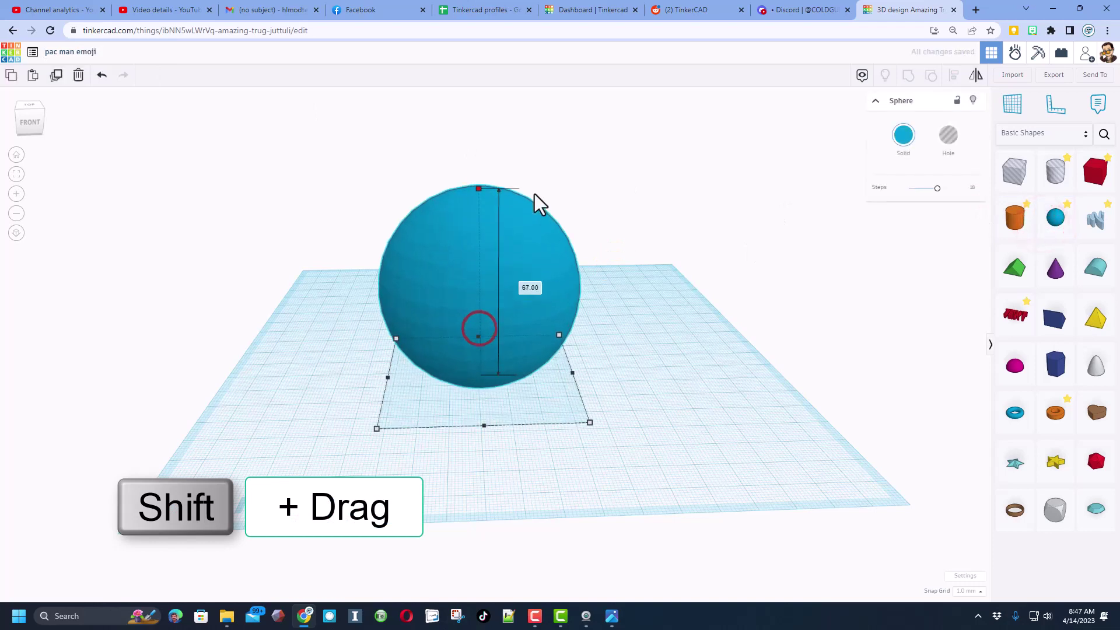
pyautogui.click(526, 287)
pyautogui.write('60')
pyautogui.press('Return')
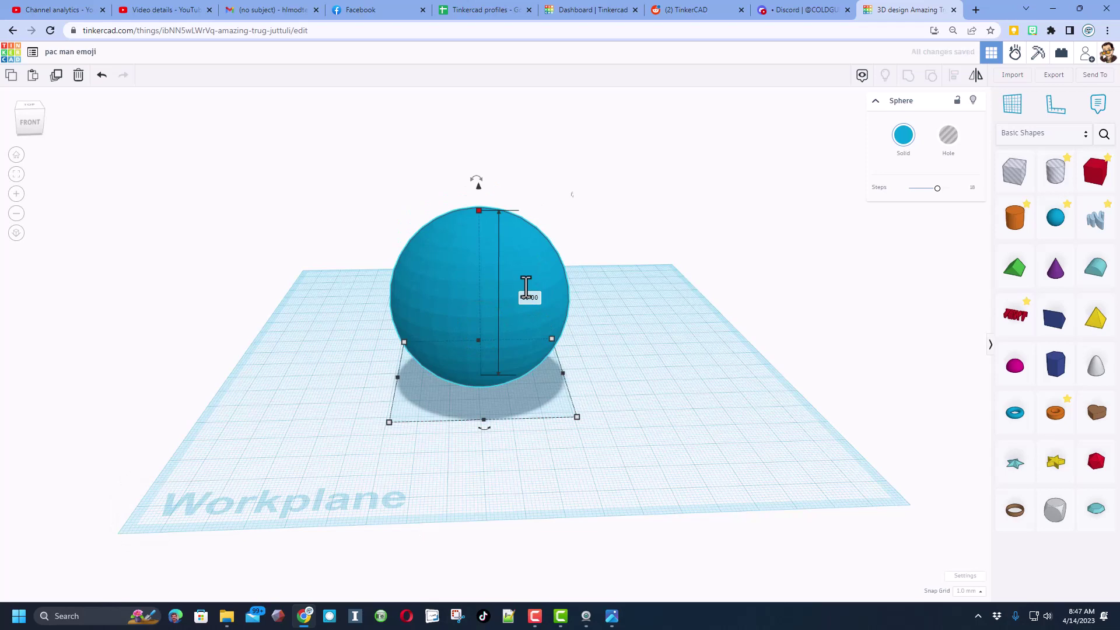
# Colour the sphere a deeper custom yellow and reposition it on the workplane.
pyautogui.click(904, 135)
pyautogui.click(923, 228)
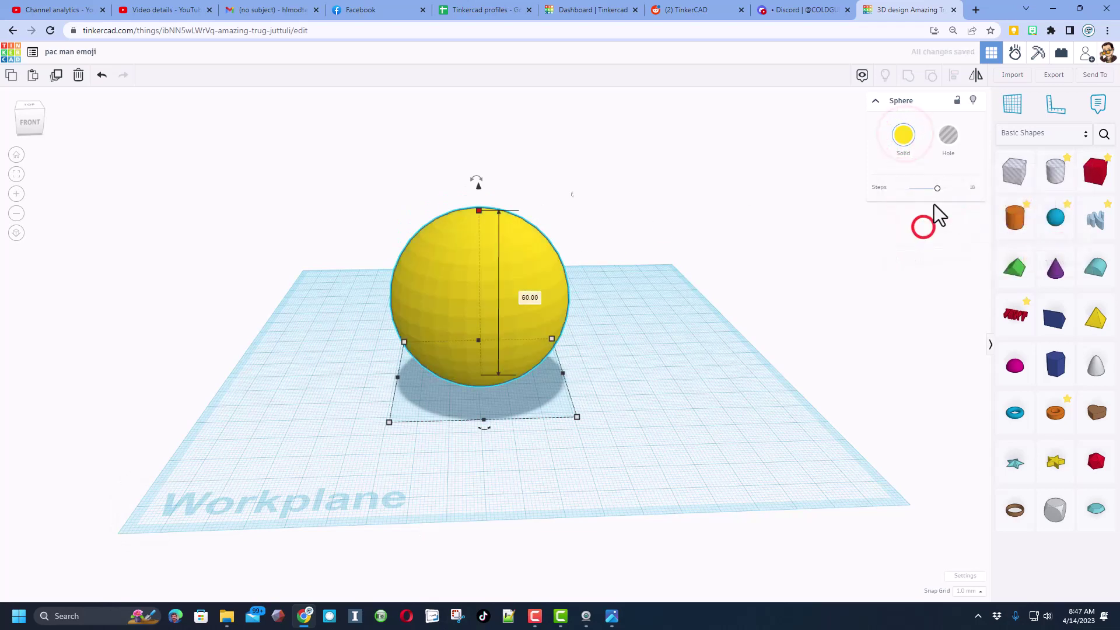
pyautogui.click(906, 150)
pyautogui.click(945, 179)
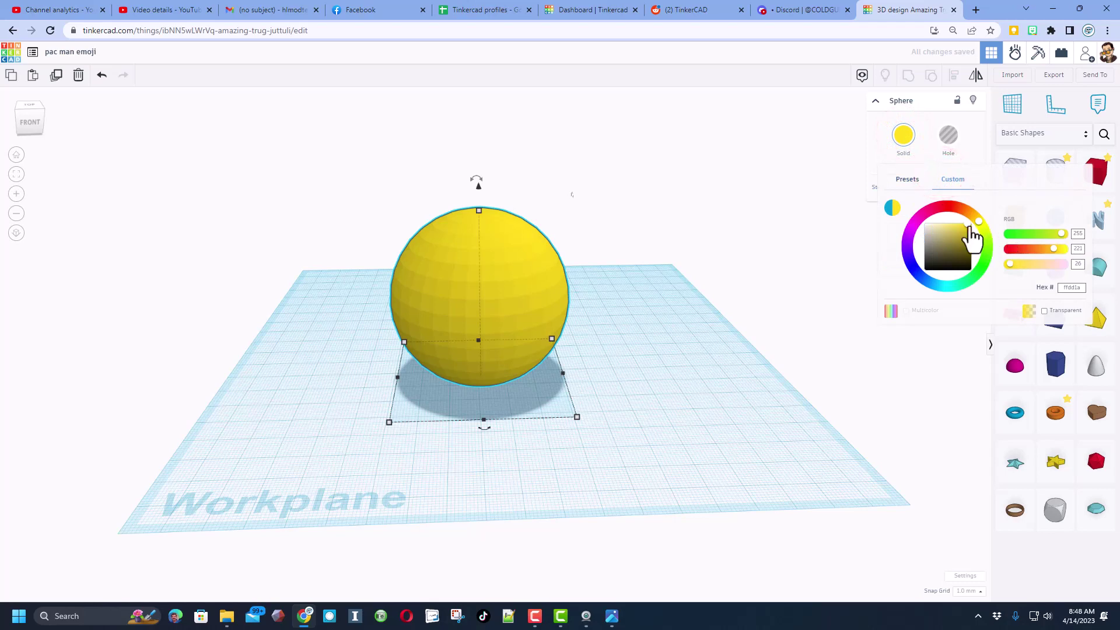
pyautogui.moveTo(971, 228); pyautogui.dragTo(984, 228)
pyautogui.click(647, 292)
pyautogui.moveTo(646, 293); pyautogui.dragTo(565, 303, button='right')
pyautogui.click(545, 299)
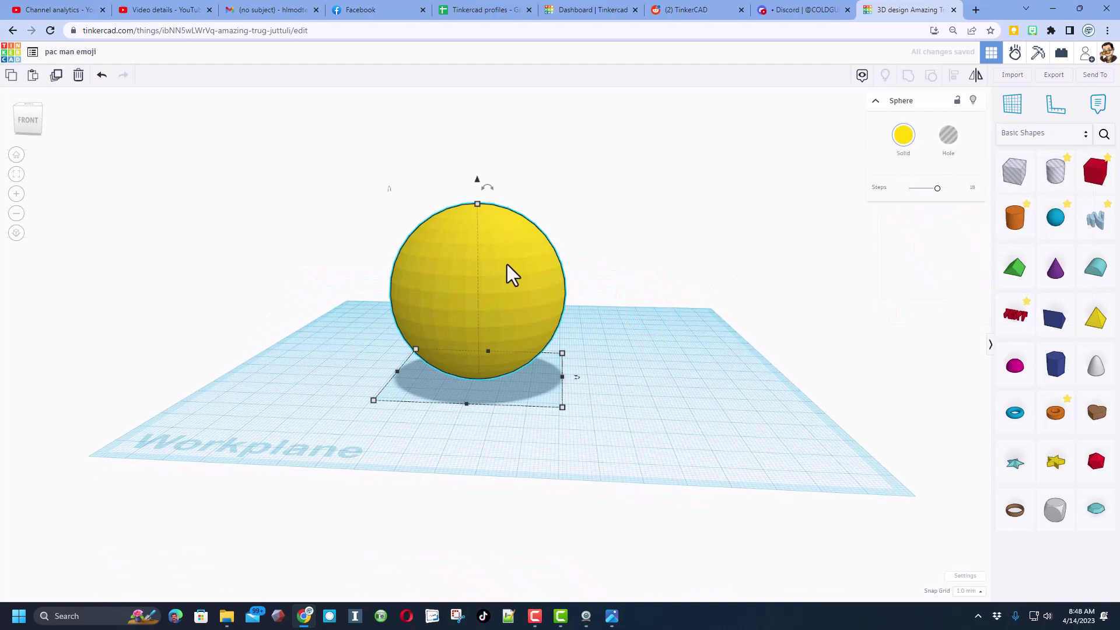
pyautogui.moveTo(565, 242); pyautogui.dragTo(482, 303, button='right')
pyautogui.moveTo(496, 285); pyautogui.dragTo(661, 296)
# Duplicate the sphere, make the copy a hole, and shrink it evenly to 55.
pyautogui.hotkey('ctrl', 'd')
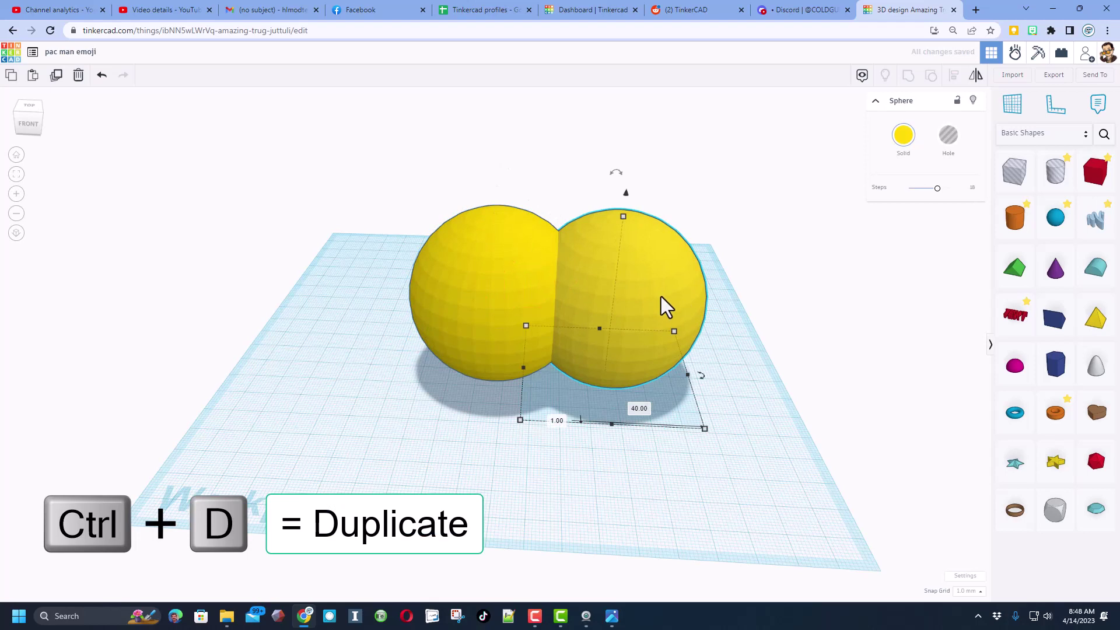
pyautogui.click(897, 143)
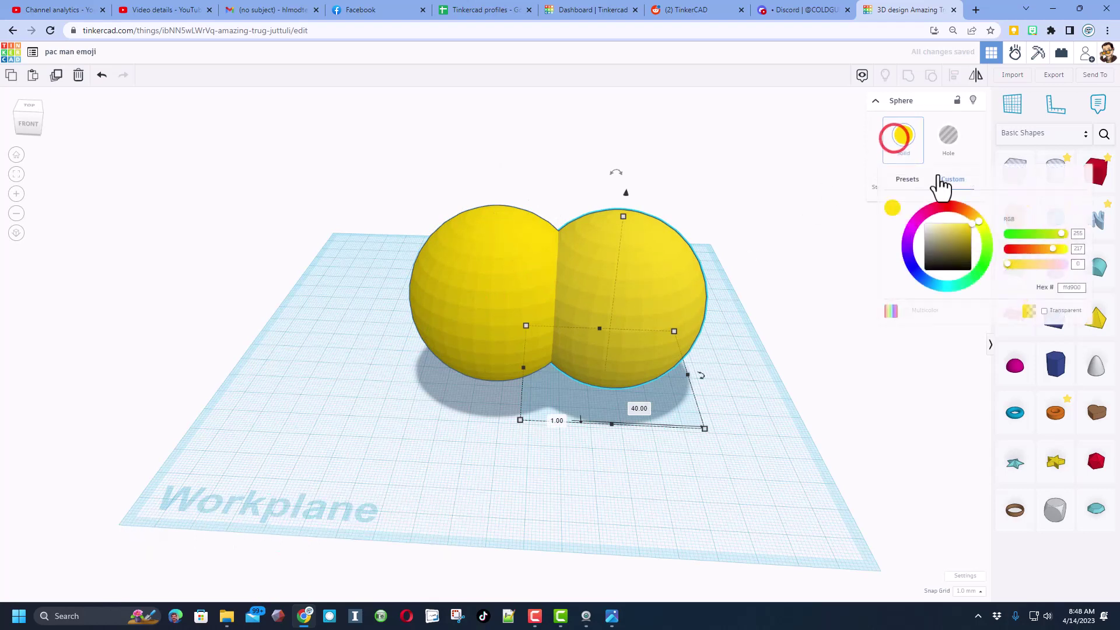
pyautogui.click(947, 143)
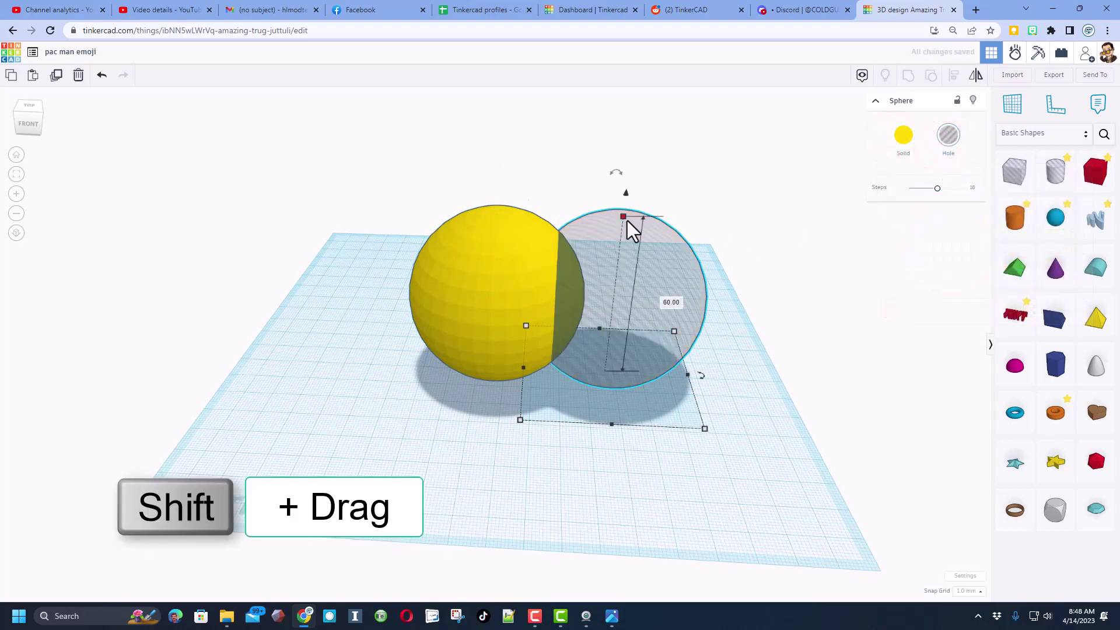
pyautogui.keyDown('shift'); pyautogui.moveTo(628, 220); pyautogui.dragTo(624, 232); pyautogui.keyUp('shift')
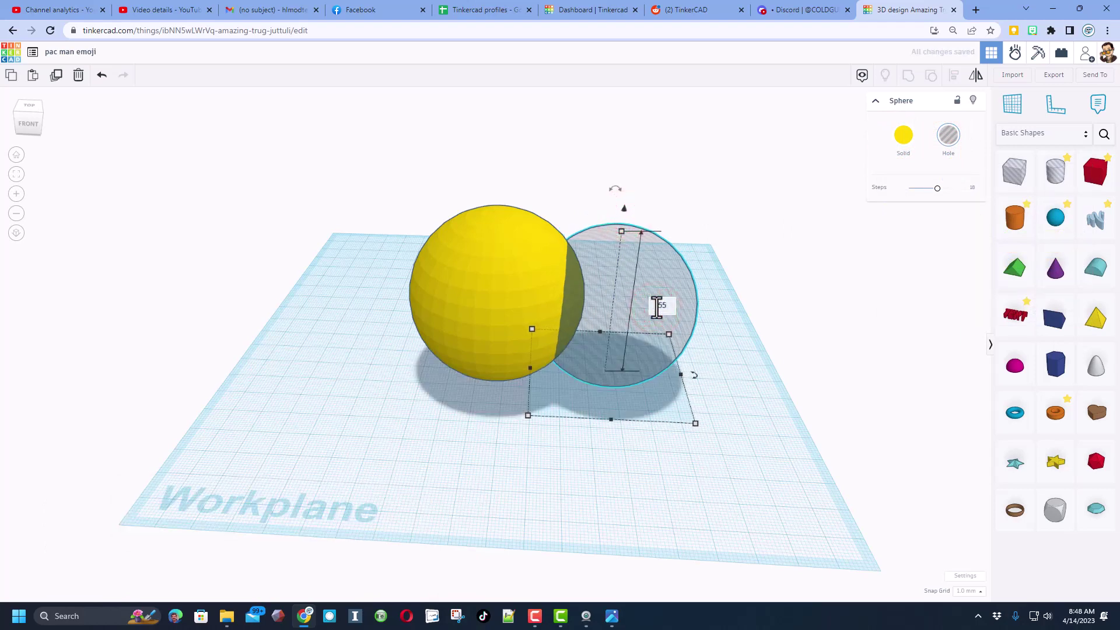
# Centre the 55 mm hole sphere inside the yellow sphere and group them.
pyautogui.click(633, 211)
pyautogui.moveTo(675, 175); pyautogui.dragTo(369, 362)
pyautogui.press('l')
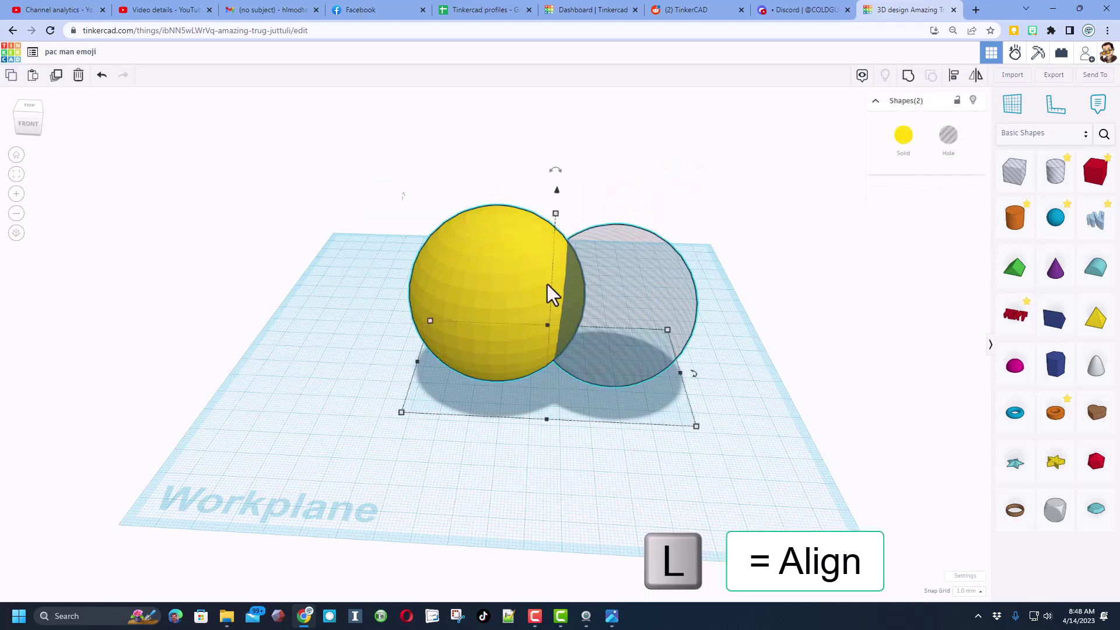
pyautogui.click(954, 76)
pyautogui.click(512, 257)
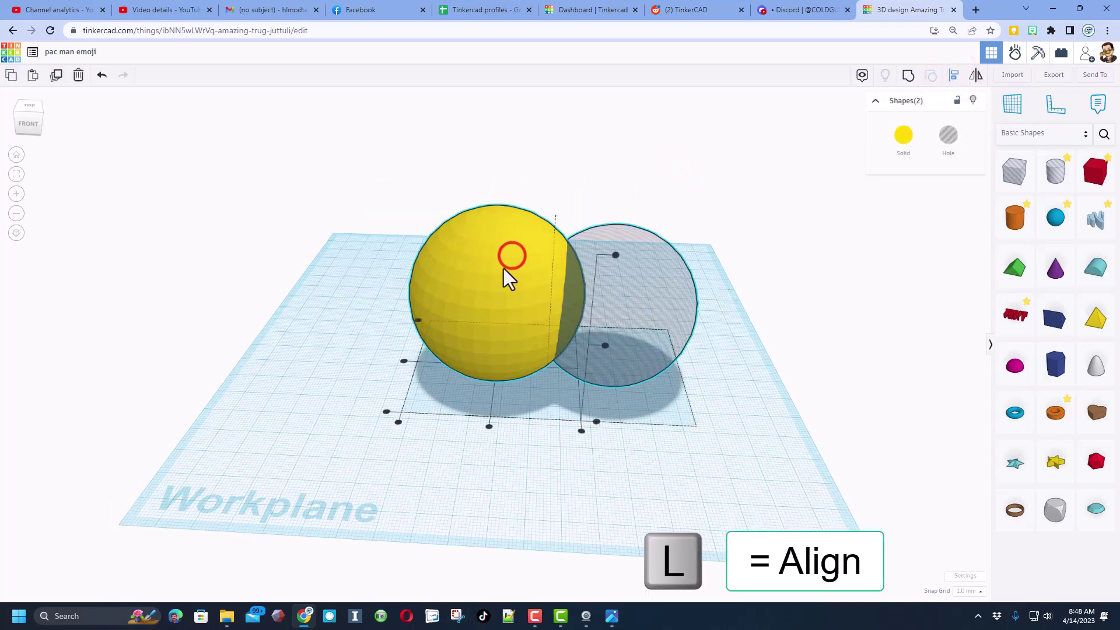
pyautogui.click(488, 427)
pyautogui.click(18, 115)
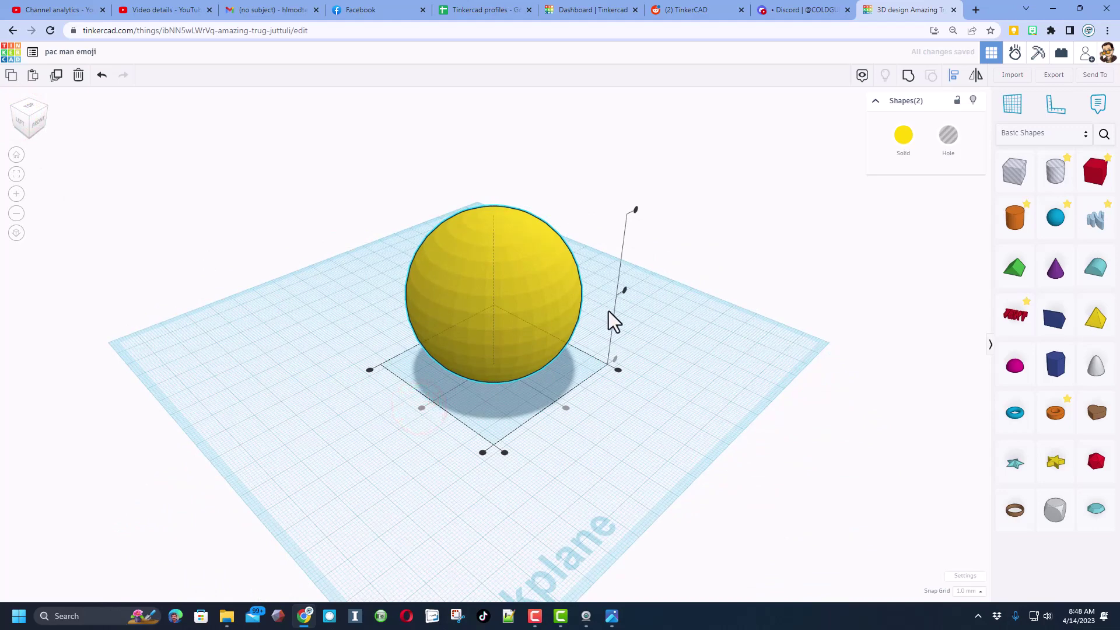
pyautogui.click(623, 293)
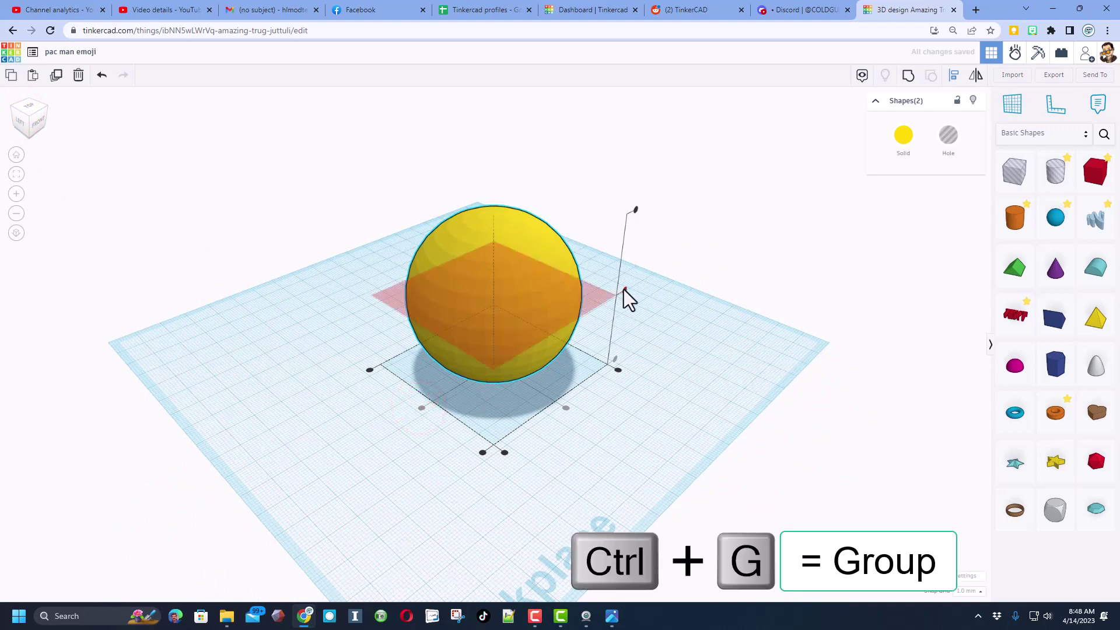
pyautogui.click(909, 83)
pyautogui.moveTo(700, 267); pyautogui.dragTo(465, 249, button='right')
pyautogui.moveTo(519, 273); pyautogui.dragTo(520, 270)
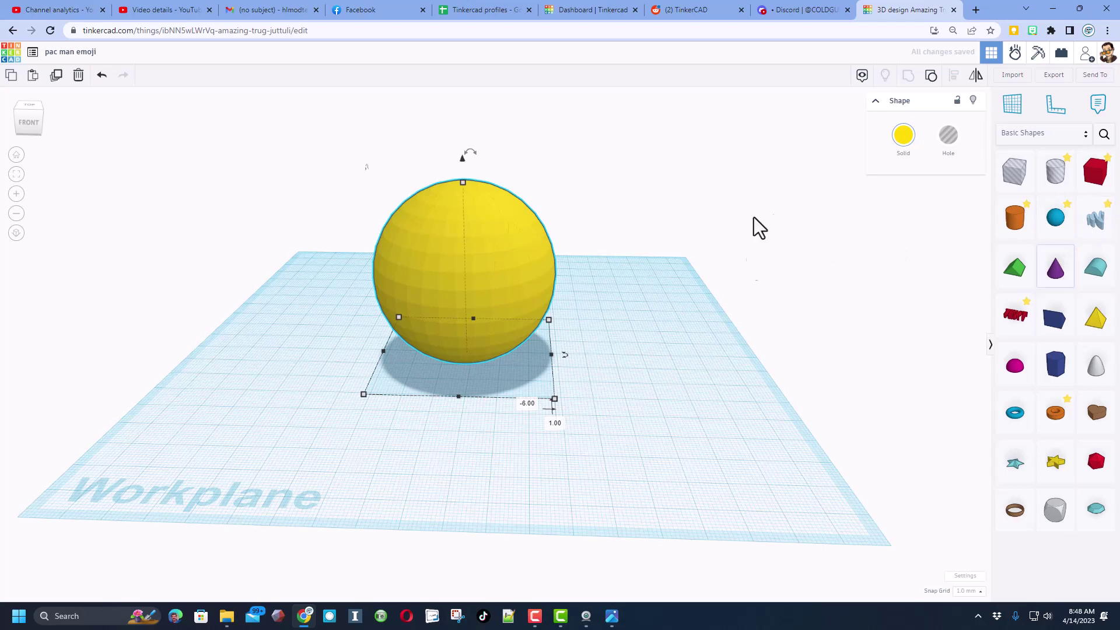
# Check the reference picture, then add a Round Roof and mirror it upside down.
pyautogui.click(610, 619)
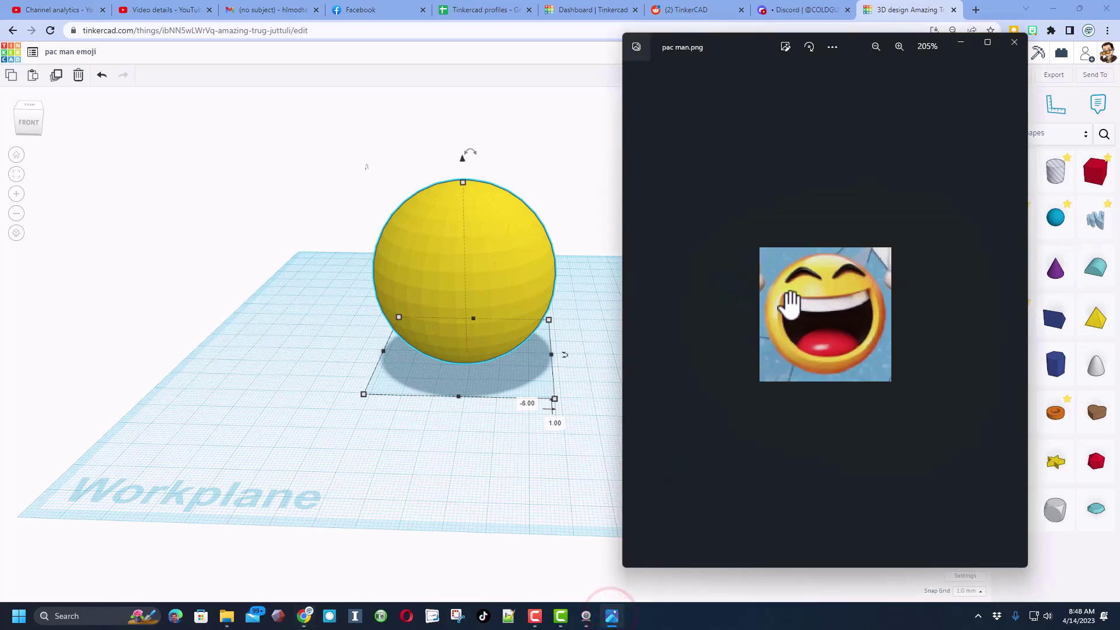
pyautogui.click(594, 282)
pyautogui.moveTo(1079, 263); pyautogui.dragTo(603, 385)
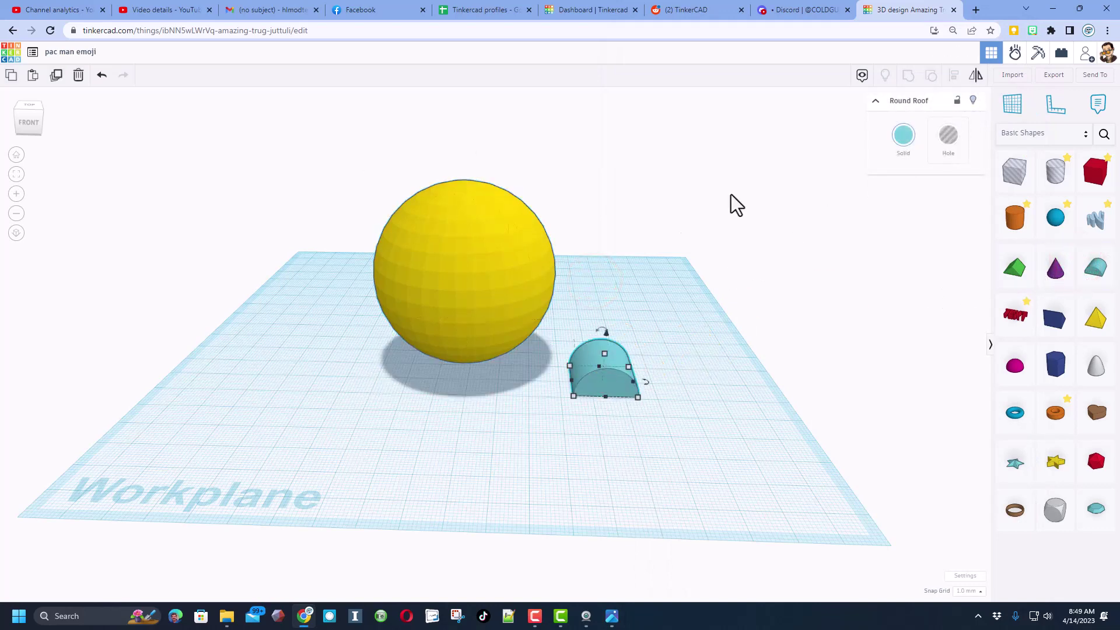
pyautogui.click(976, 76)
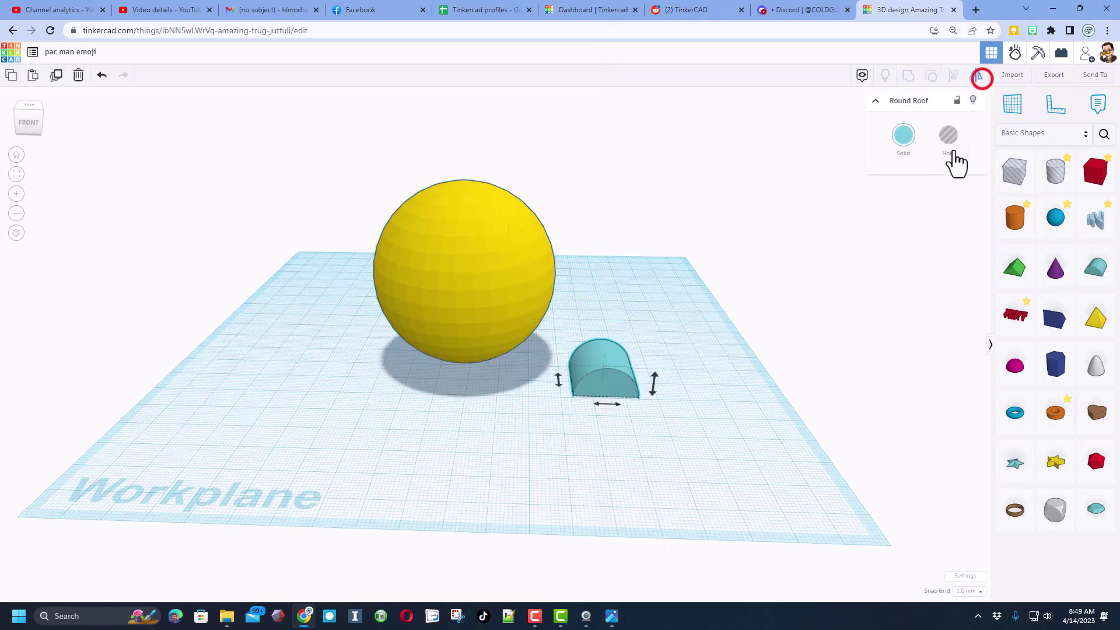
pyautogui.click(655, 390)
# Scale the upside-down round roof evenly to 40.
pyautogui.keyDown('shift'); pyautogui.click(611, 379); pyautogui.keyUp('shift')
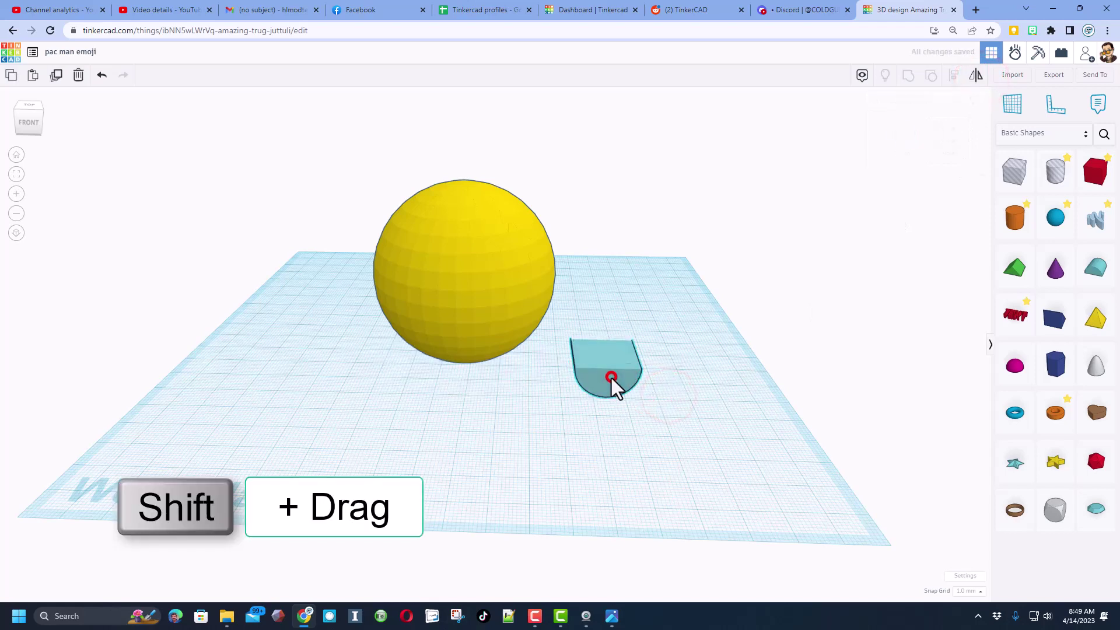
pyautogui.keyDown('shift'); pyautogui.moveTo(574, 398); pyautogui.dragTo(490, 440); pyautogui.keyUp('shift')
pyautogui.click(574, 476)
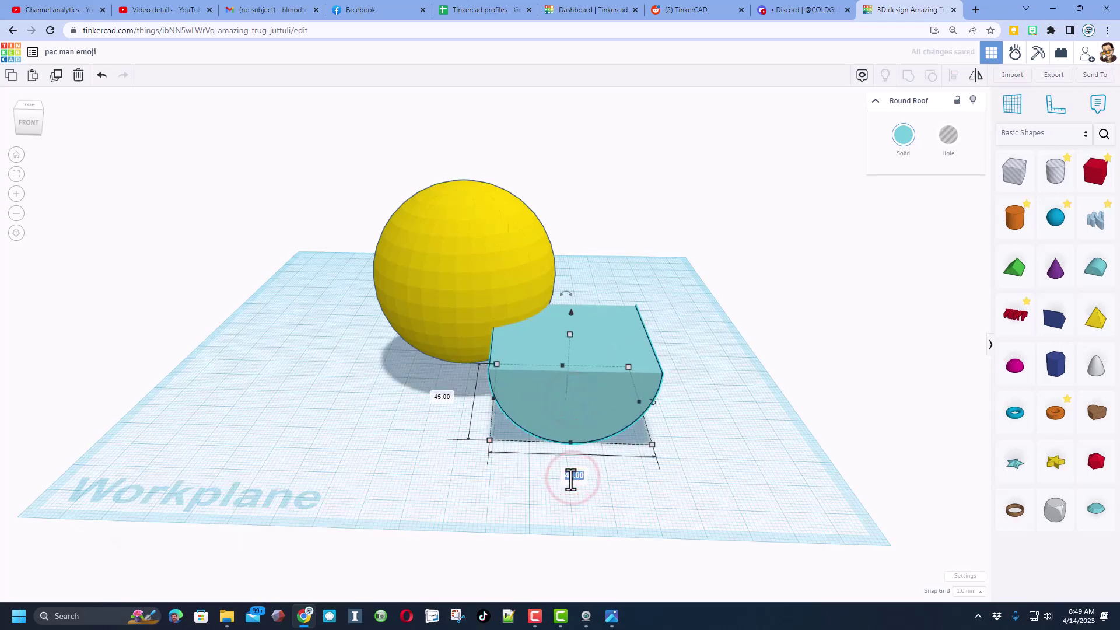
pyautogui.write('40')
pyautogui.press('Return')
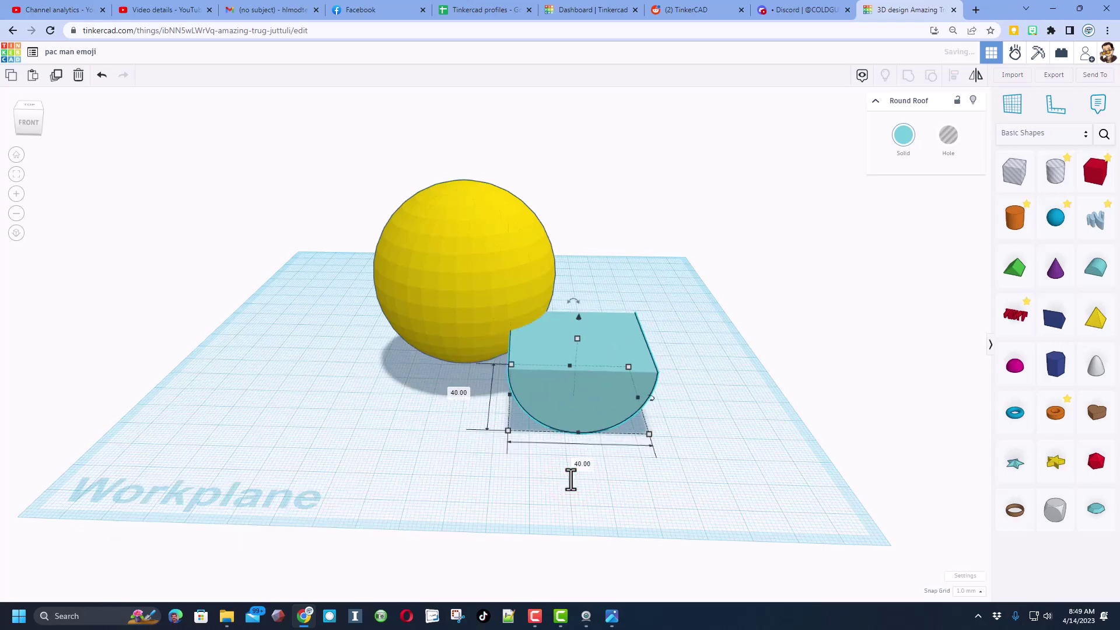
# Duplicate the round roof, raise the copy 15, make it a hole and widen it to 87.
pyautogui.click(612, 616)
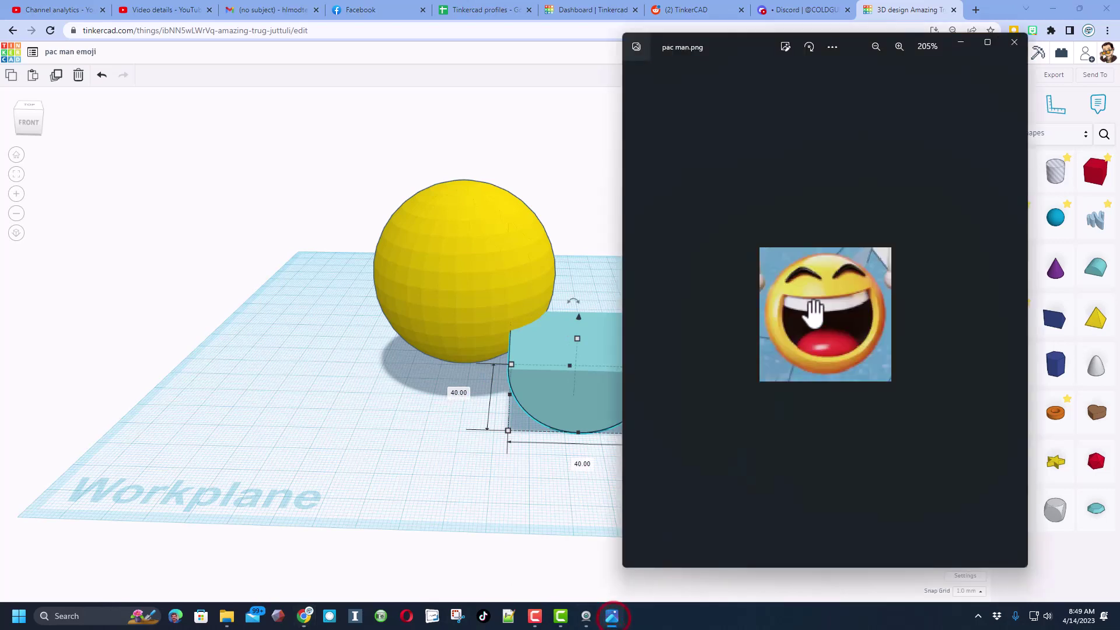
pyautogui.click(461, 444)
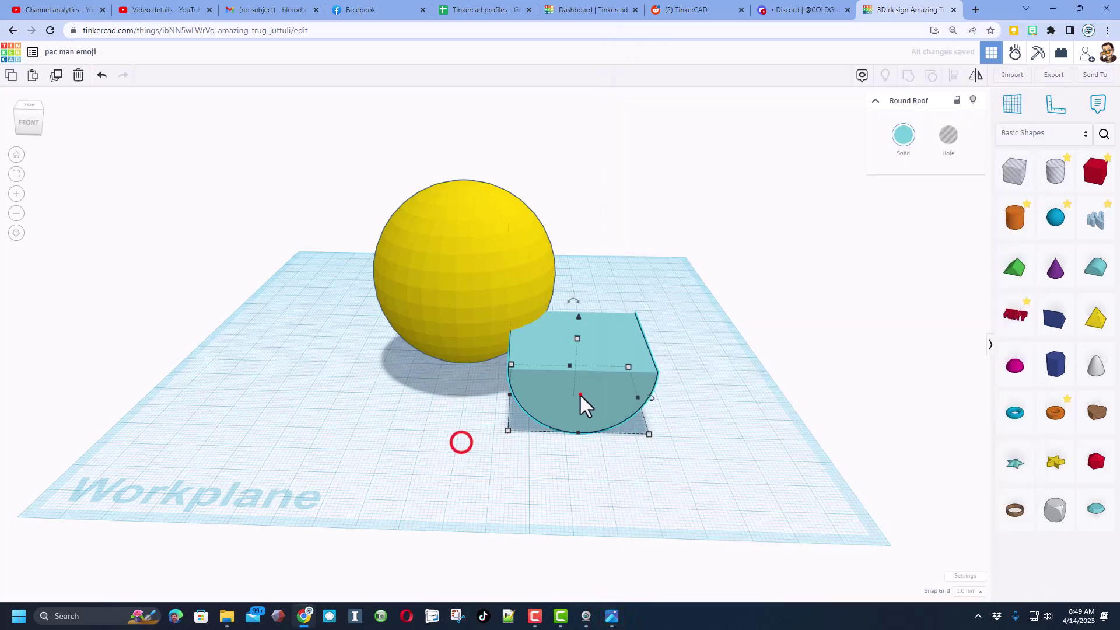
pyautogui.click(579, 393)
pyautogui.hotkey('ctrl', 'd')
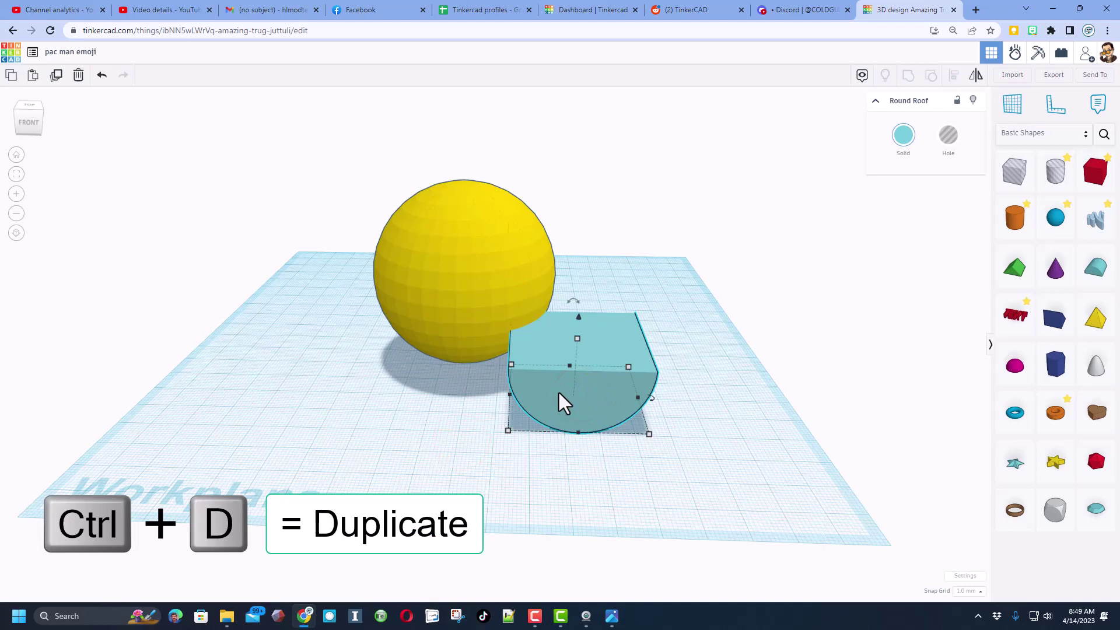
pyautogui.moveTo(584, 318); pyautogui.dragTo(586, 270)
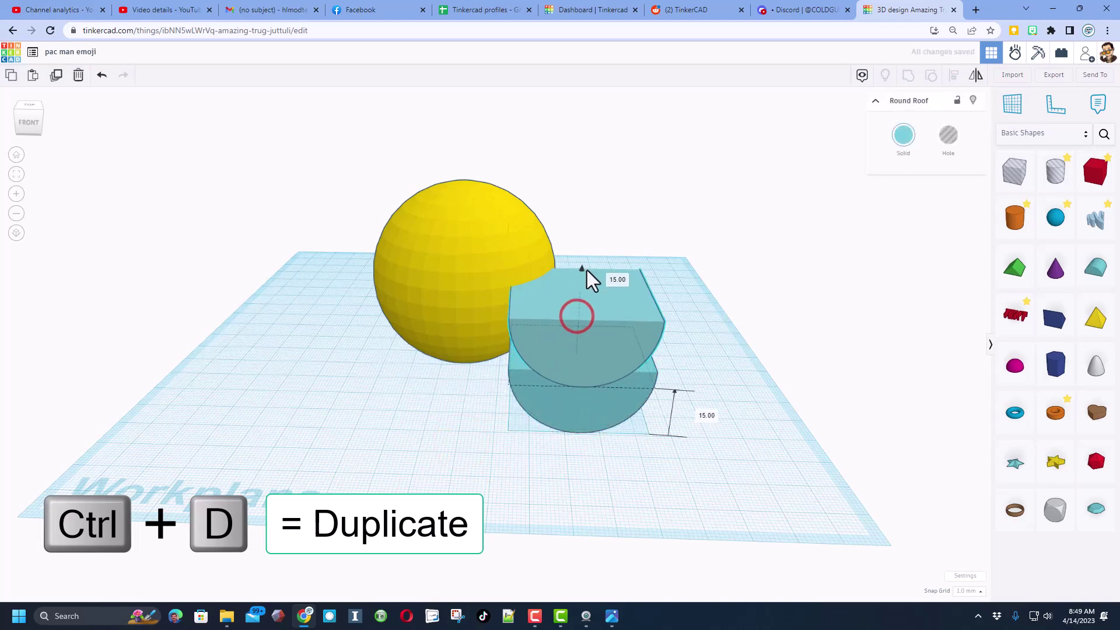
pyautogui.click(947, 140)
pyautogui.moveTo(654, 400); pyautogui.dragTo(566, 335, button='right')
pyautogui.moveTo(505, 296); pyautogui.dragTo(423, 301)
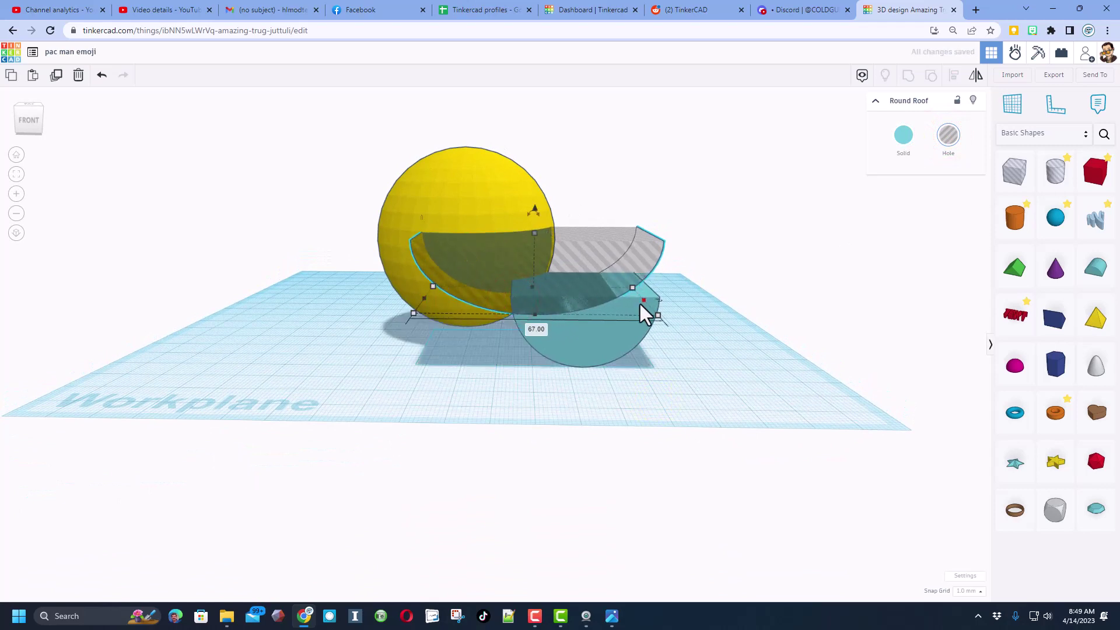
pyautogui.moveTo(646, 306); pyautogui.dragTo(715, 321)
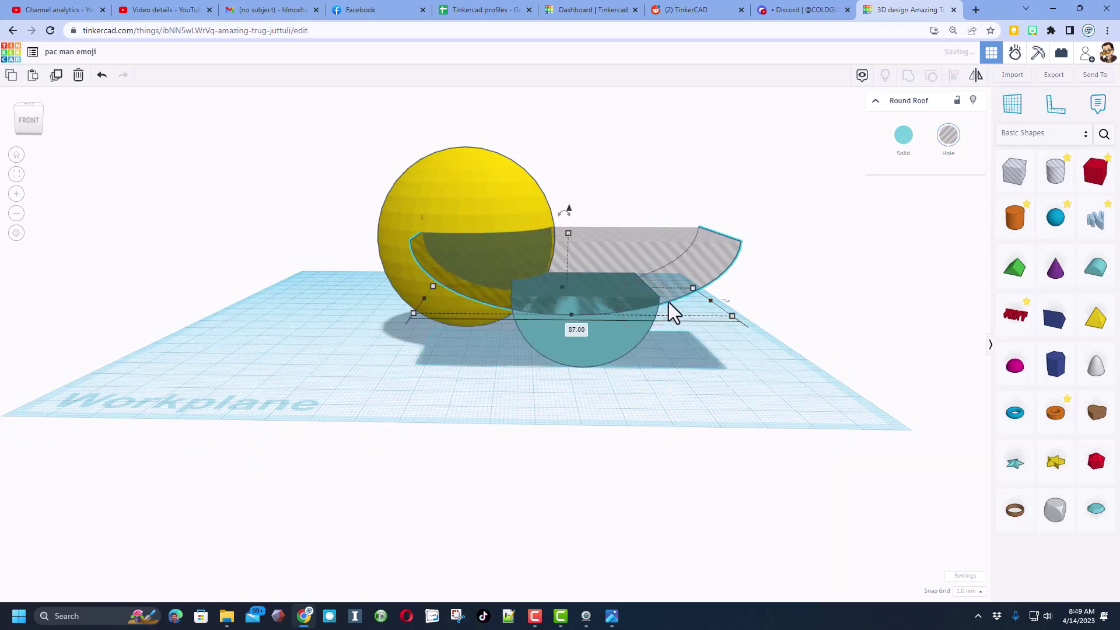
# Centre the wide roof hole on the lower round roof and group them into a crescent.
pyautogui.click(629, 357)
pyautogui.click(586, 270)
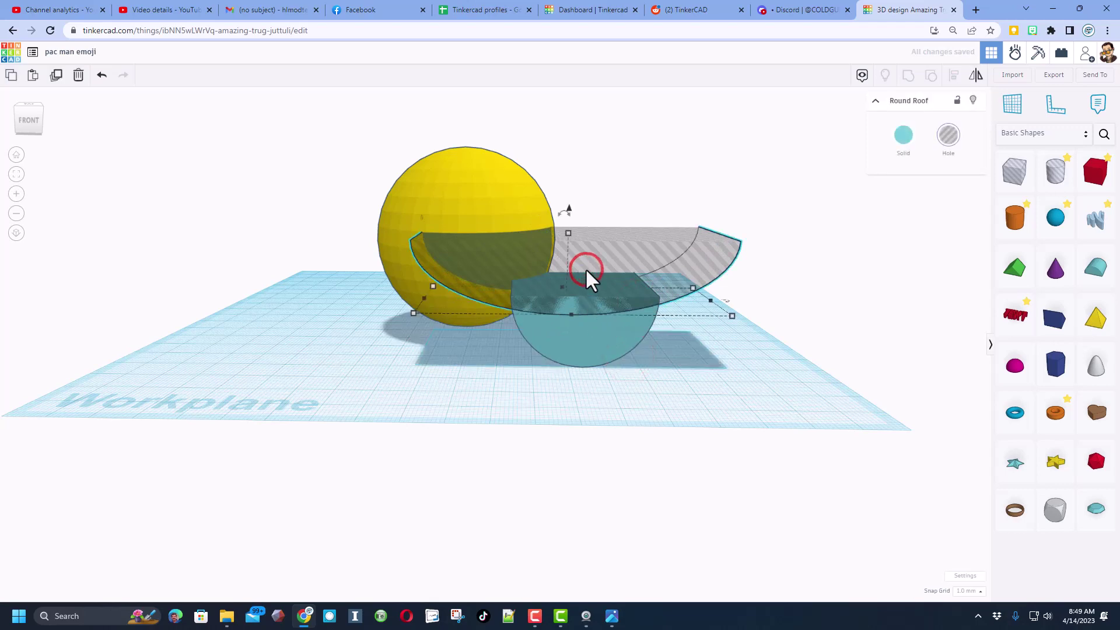
pyautogui.hotkey('ctrl', 'Up')
pyautogui.hotkey('ctrl', 'Up')
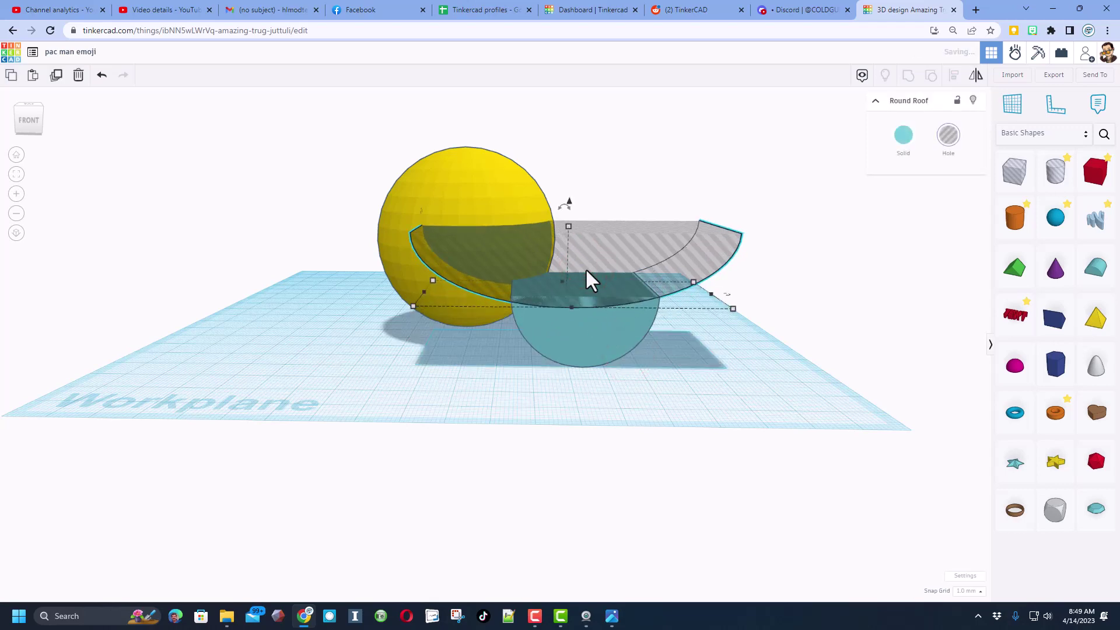
pyautogui.press('Right')
pyautogui.press('Right')
pyautogui.press('Left')
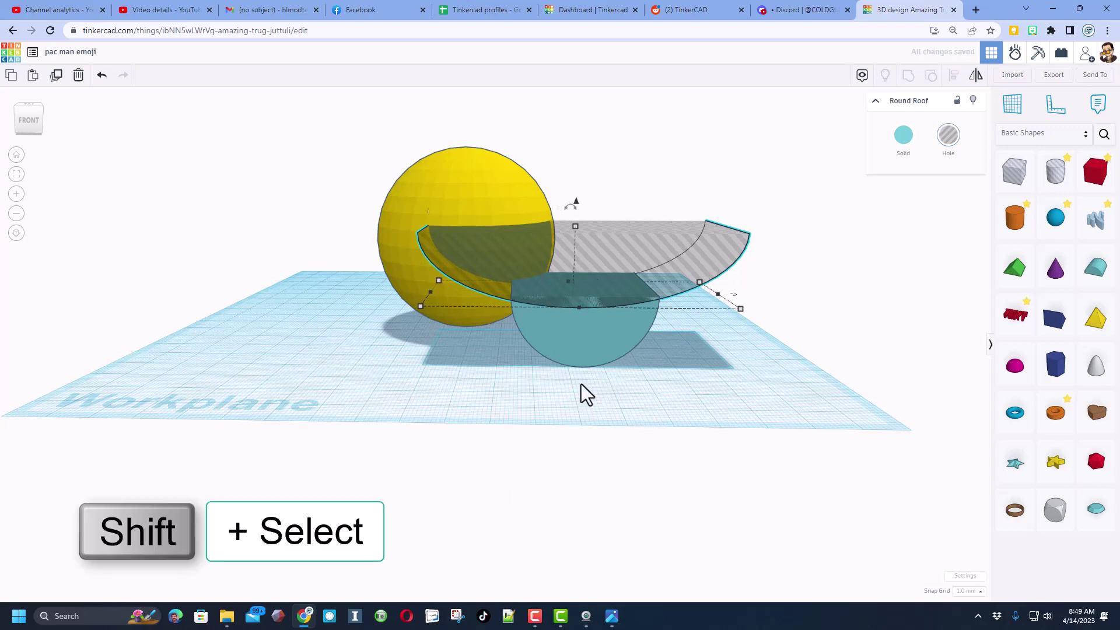
pyautogui.keyDown('shift'); pyautogui.click(585, 329); pyautogui.keyUp('shift')
pyautogui.click(951, 77)
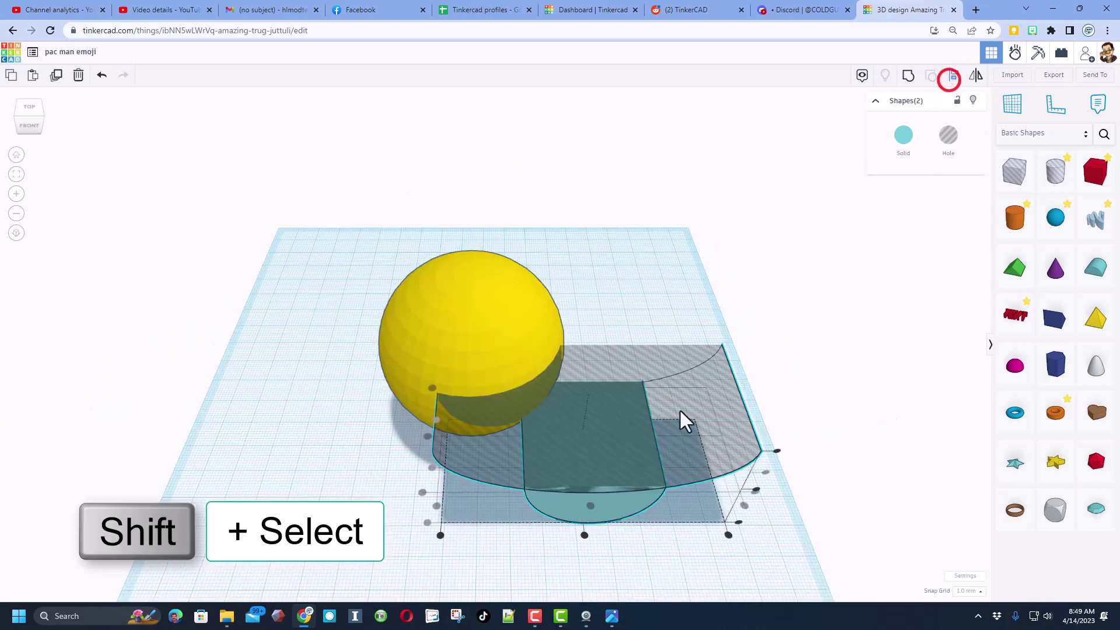
pyautogui.click(626, 501)
pyautogui.click(589, 535)
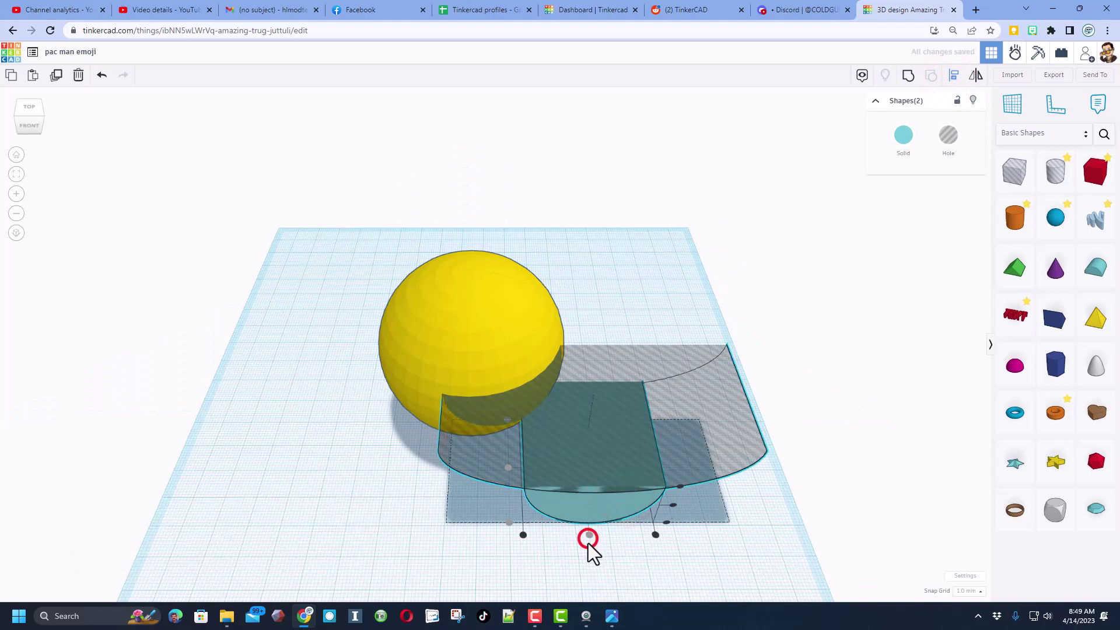
pyautogui.moveTo(588, 544); pyautogui.dragTo(673, 418, button='right')
pyautogui.click(902, 89)
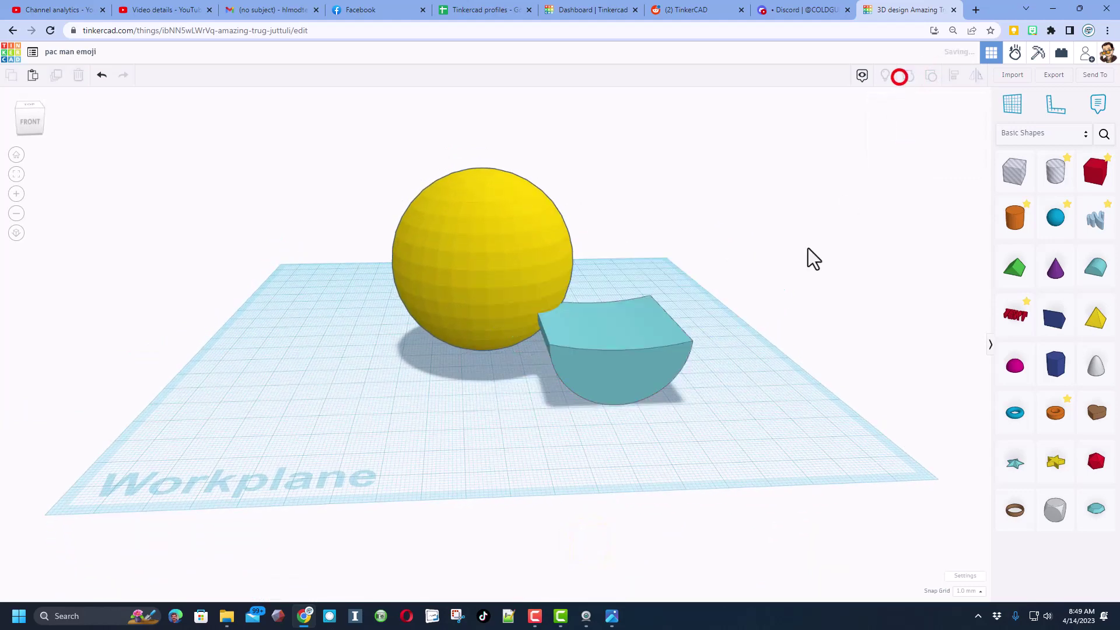
# Turn the crescent into a hole and centre it beneath the yellow sphere.
pyautogui.moveTo(723, 380); pyautogui.dragTo(581, 350, button='right')
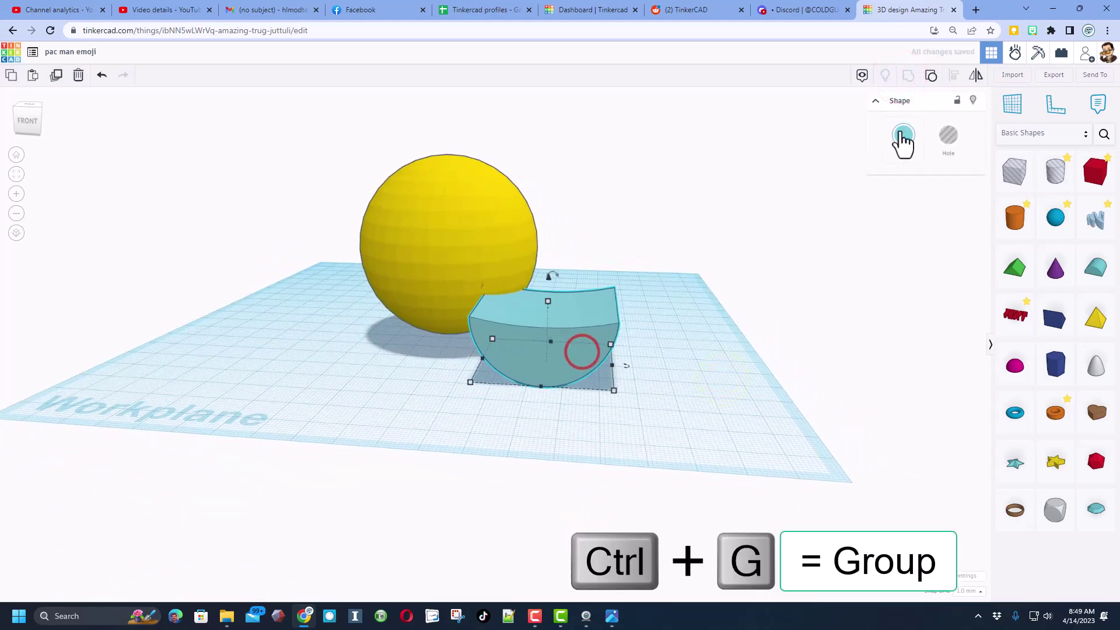
pyautogui.click(948, 136)
pyautogui.click(370, 383)
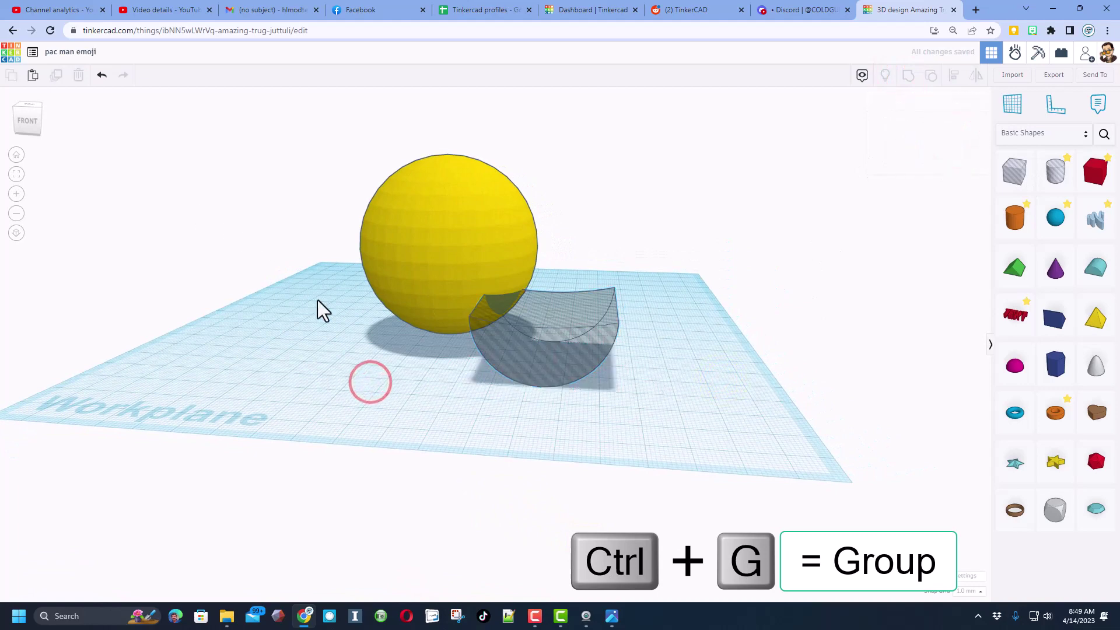
pyautogui.moveTo(317, 300); pyautogui.dragTo(311, 275, button='right')
pyautogui.moveTo(299, 263); pyautogui.dragTo(668, 488)
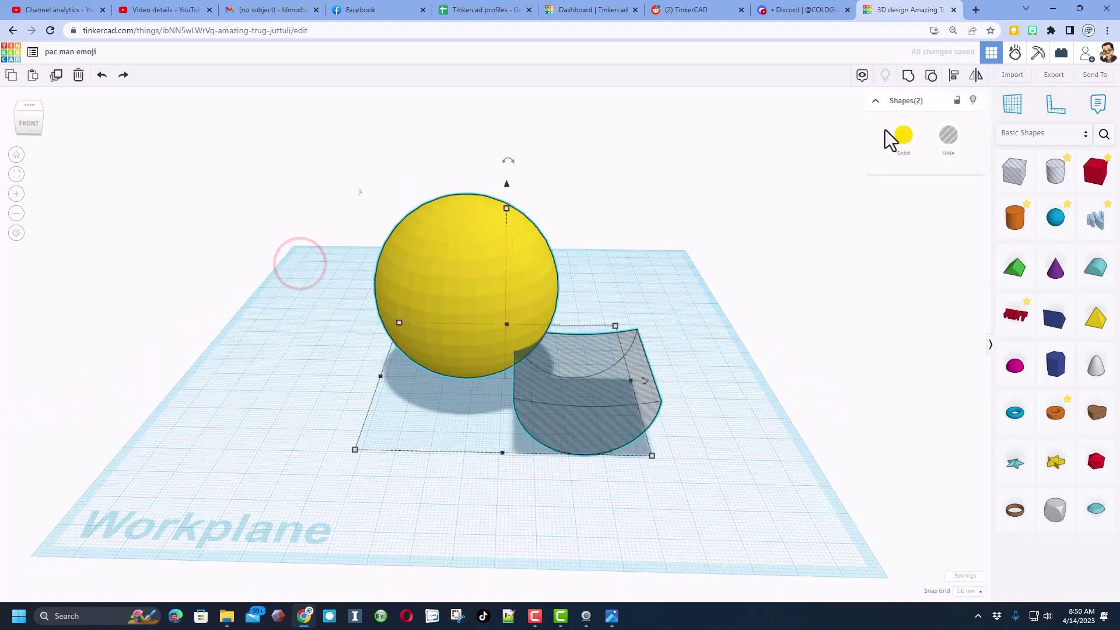
pyautogui.click(953, 75)
pyautogui.click(469, 331)
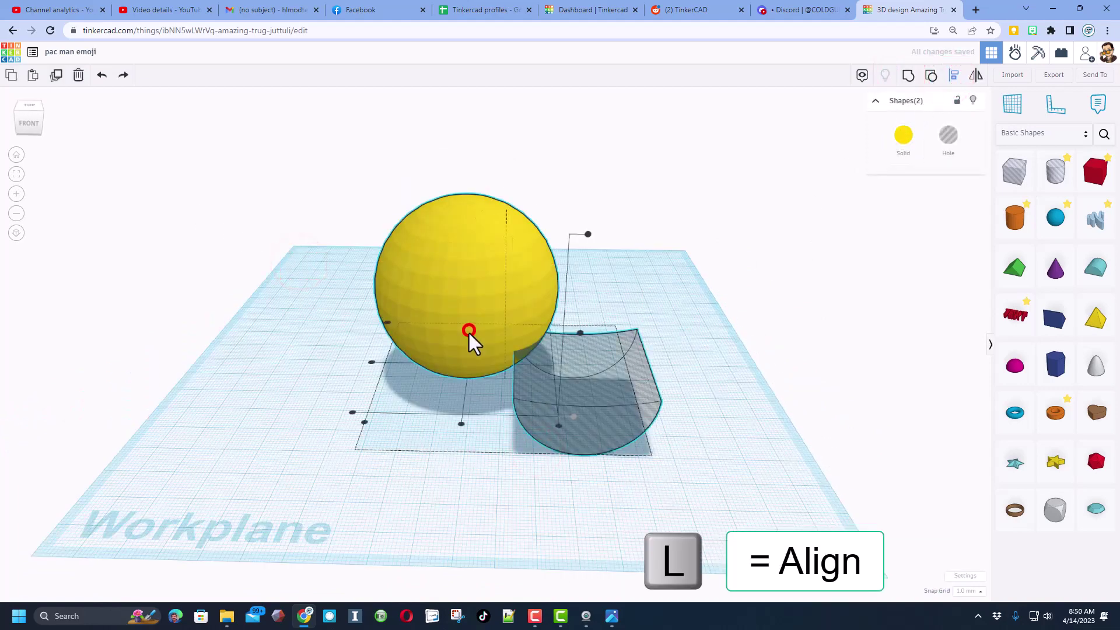
pyautogui.click(462, 424)
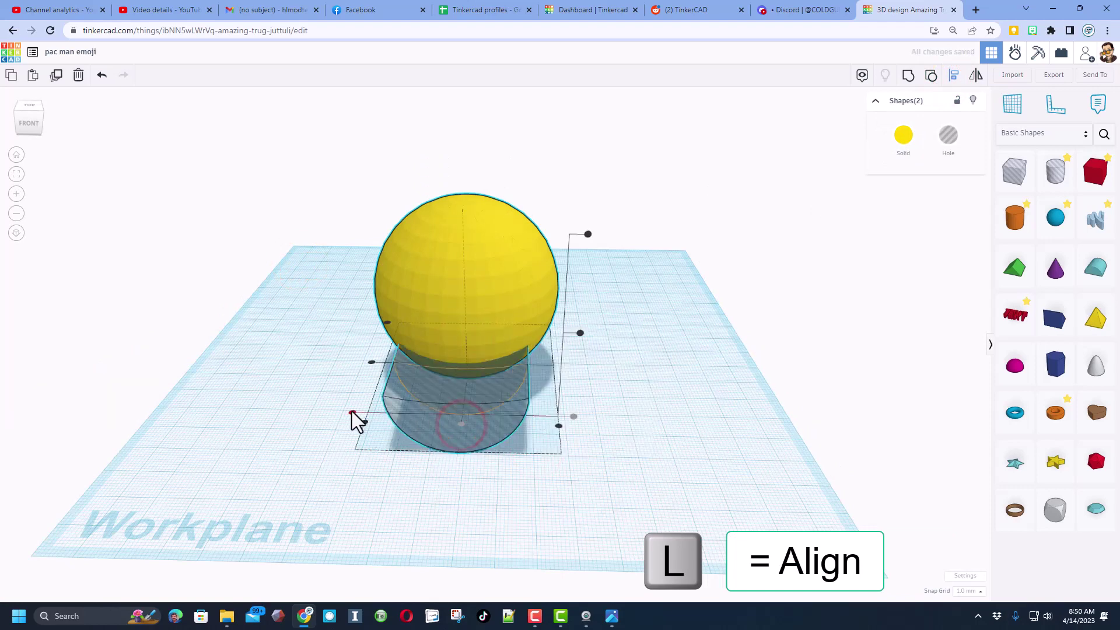
pyautogui.click(353, 413)
pyautogui.click(410, 437)
# Raise and tilt the crescent hole into the sphere's lower front, sized 45.96 by 28.04.
pyautogui.click(461, 400)
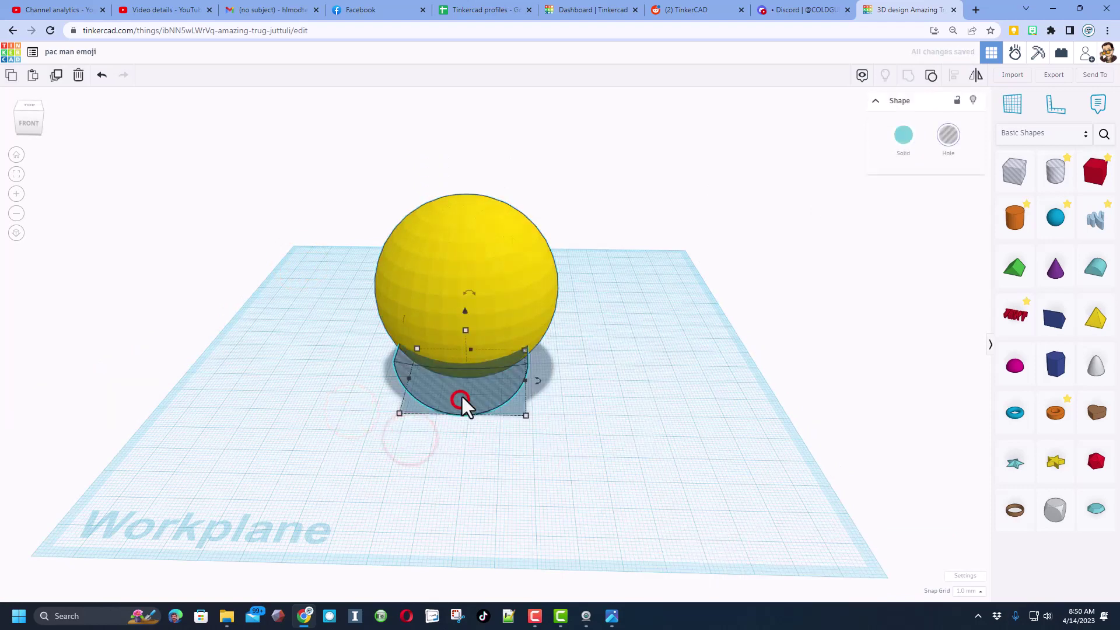
pyautogui.hotkey('ctrl', 'Up')
pyautogui.hotkey('ctrl', 'Up')
pyautogui.hotkey('ctrl', 'Up')
pyautogui.hotkey('ctrl', 'Up')
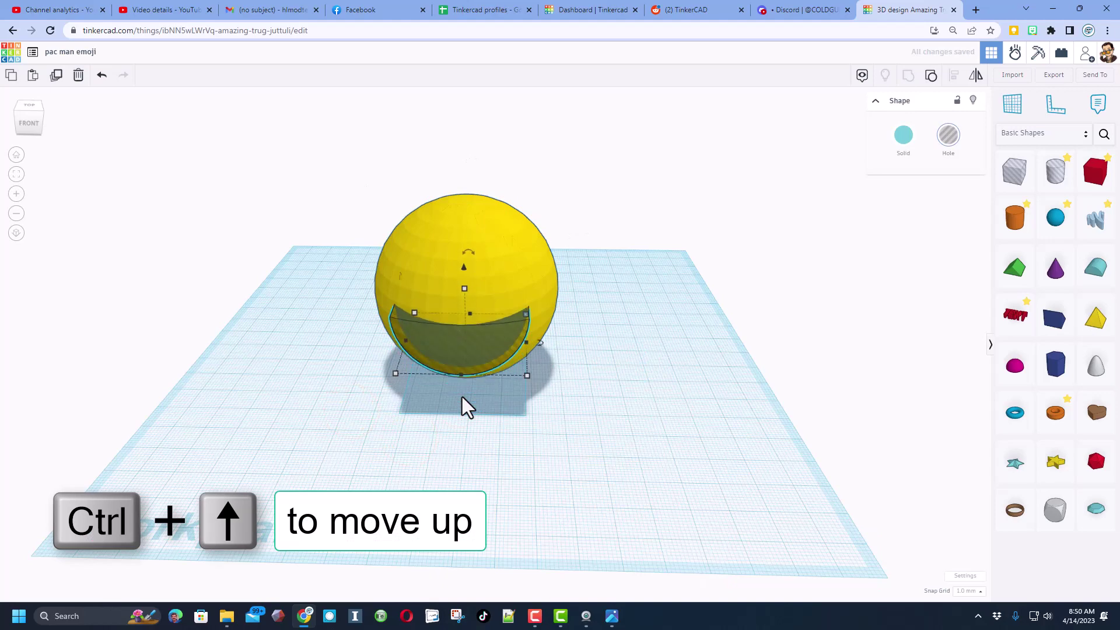
pyautogui.moveTo(462, 398); pyautogui.dragTo(321, 228, button='right')
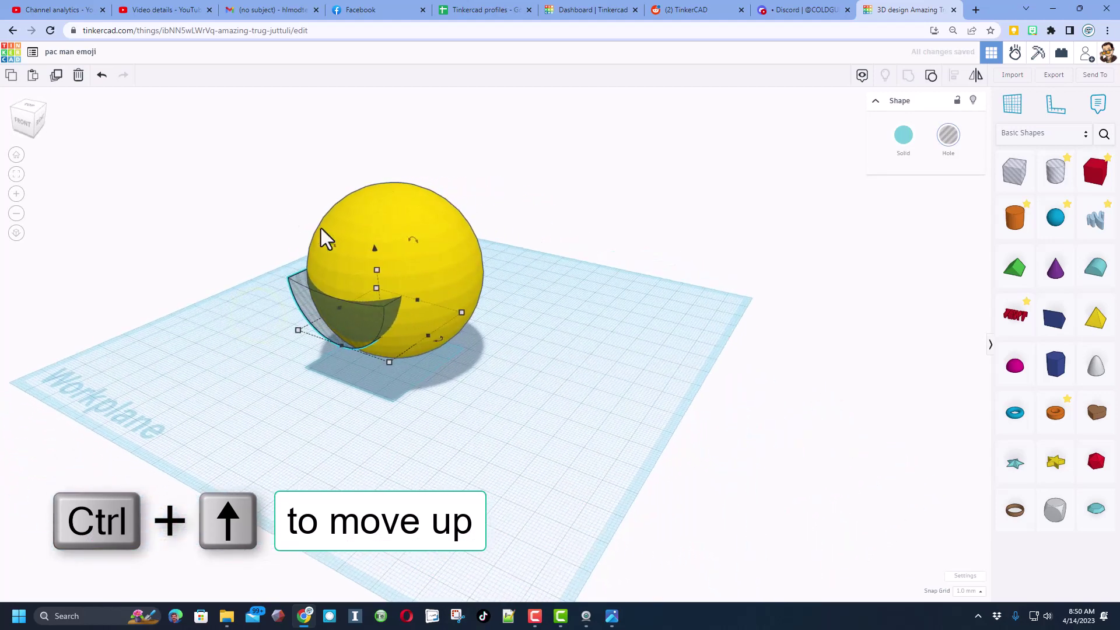
pyautogui.moveTo(332, 244); pyautogui.dragTo(341, 165)
pyautogui.moveTo(538, 380); pyautogui.dragTo(446, 288, button='right')
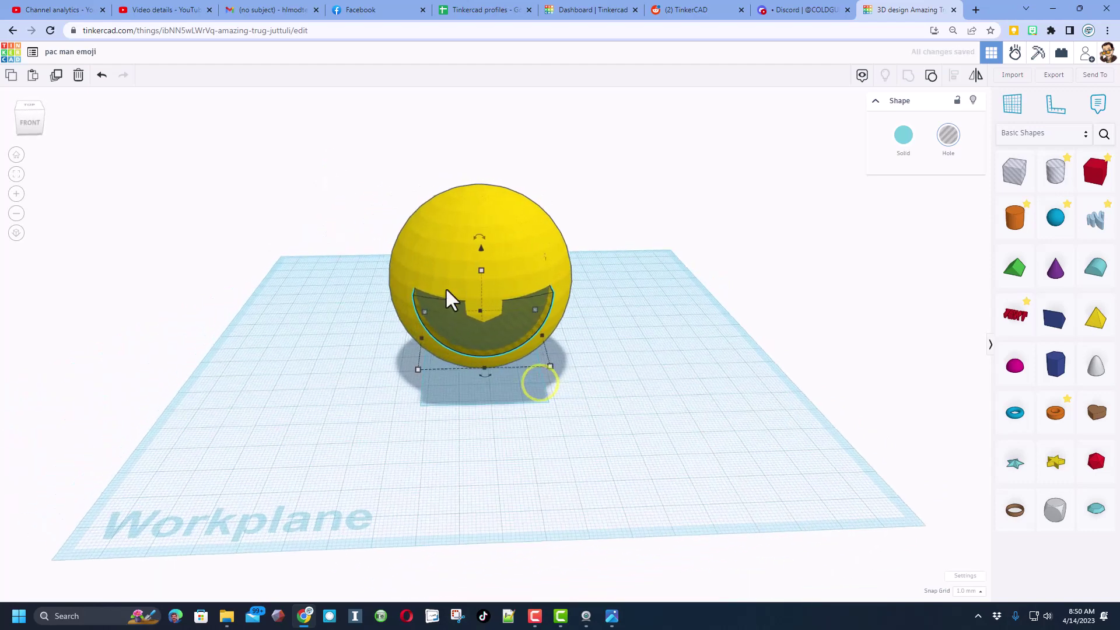
pyautogui.press('Down')
pyautogui.press('Down')
pyautogui.press('Down')
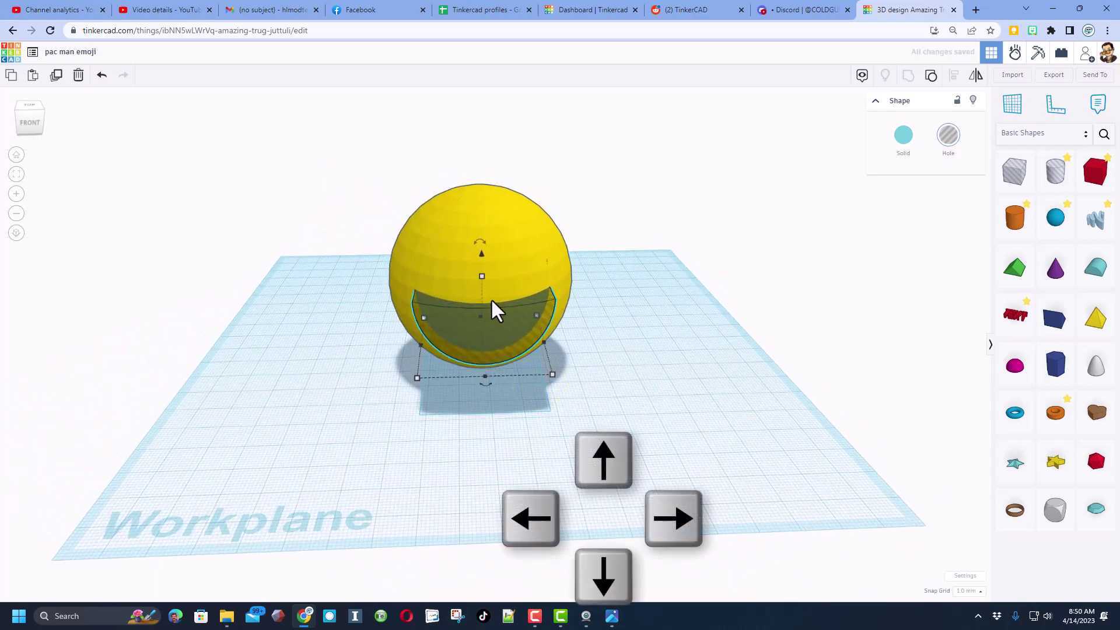
pyautogui.press('Left')
pyautogui.press('Left')
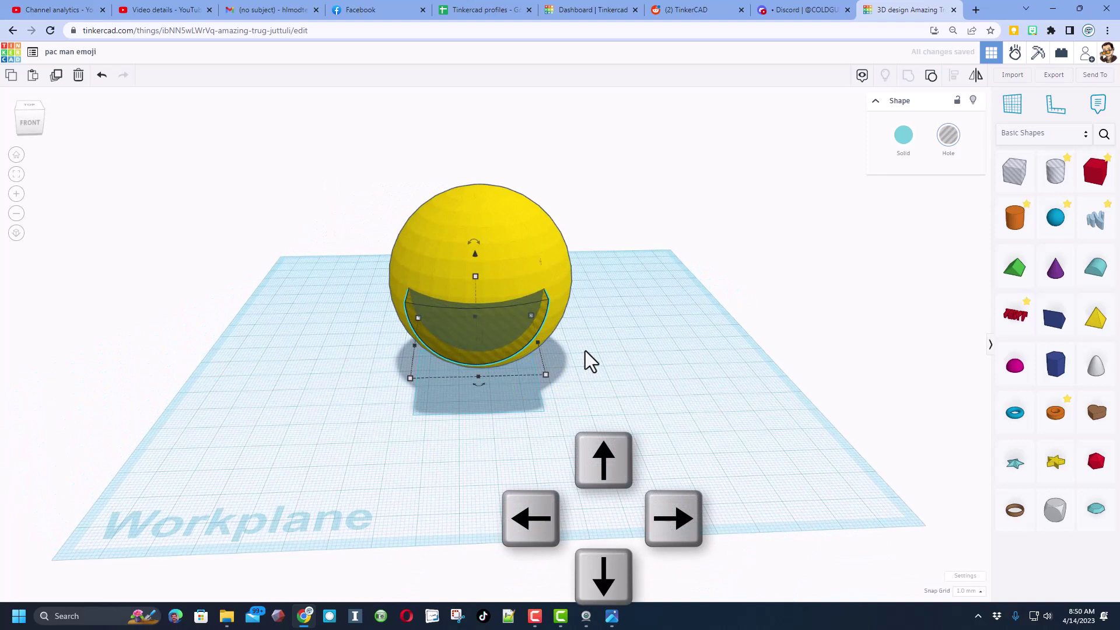
pyautogui.moveTo(538, 343); pyautogui.dragTo(556, 342)
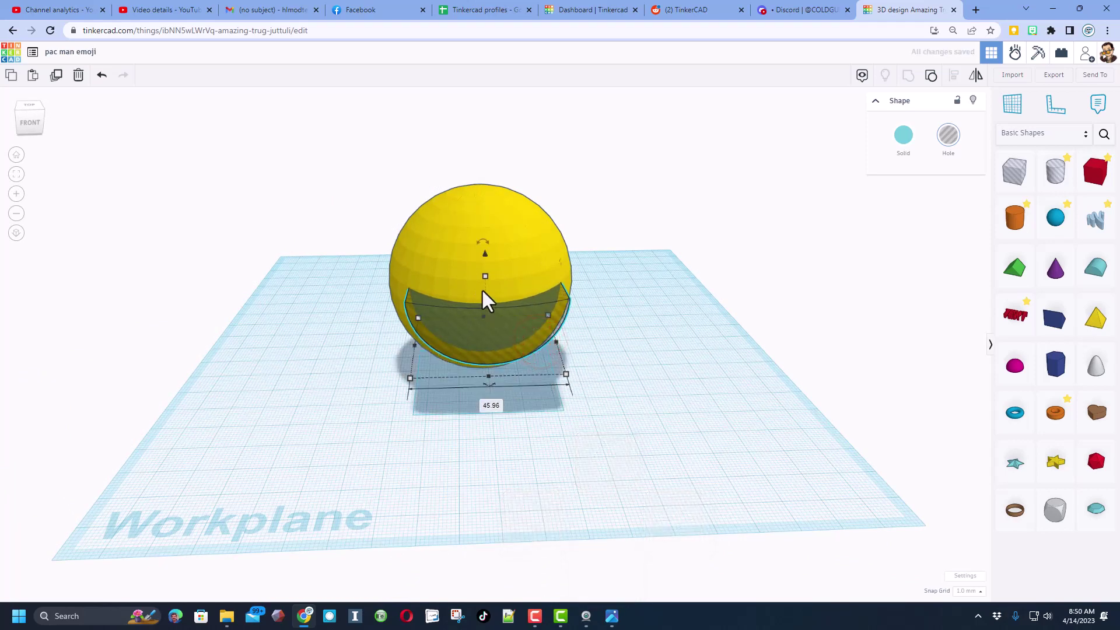
pyautogui.moveTo(485, 277); pyautogui.dragTo(498, 295)
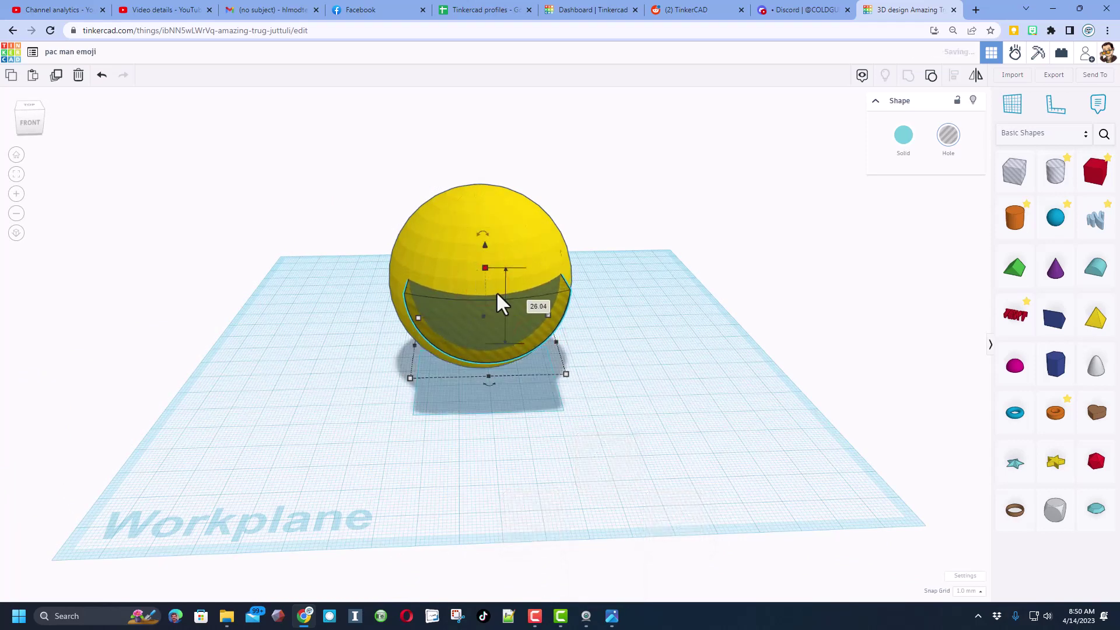
pyautogui.click(566, 232)
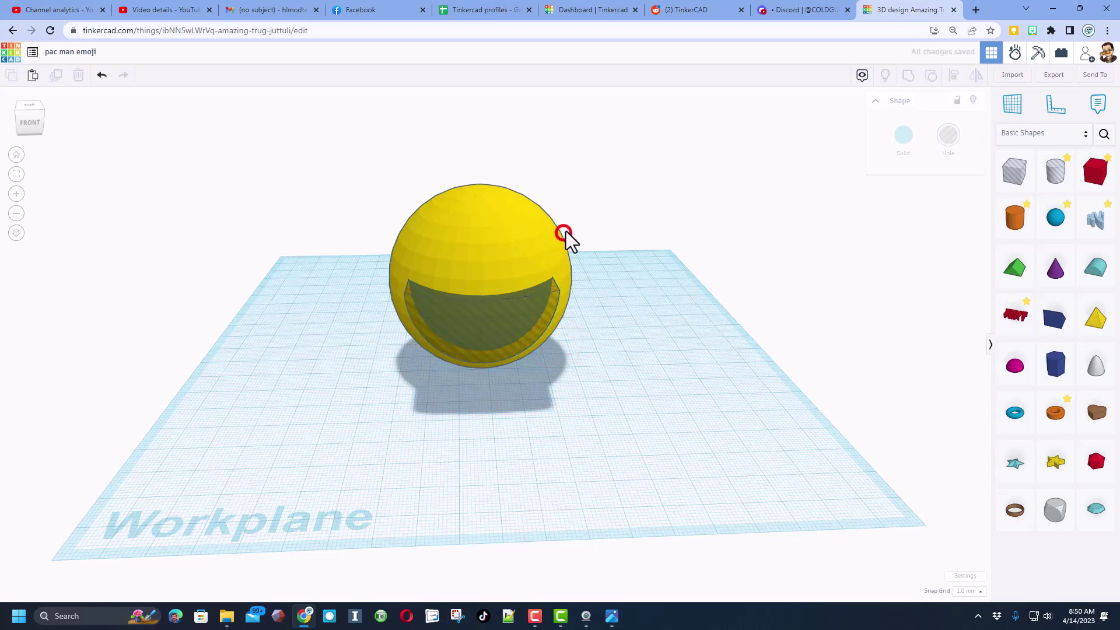
# Centre the mouth hole on the sphere and group them into the carved face.
pyautogui.moveTo(588, 245); pyautogui.dragTo(394, 362)
pyautogui.press('l')
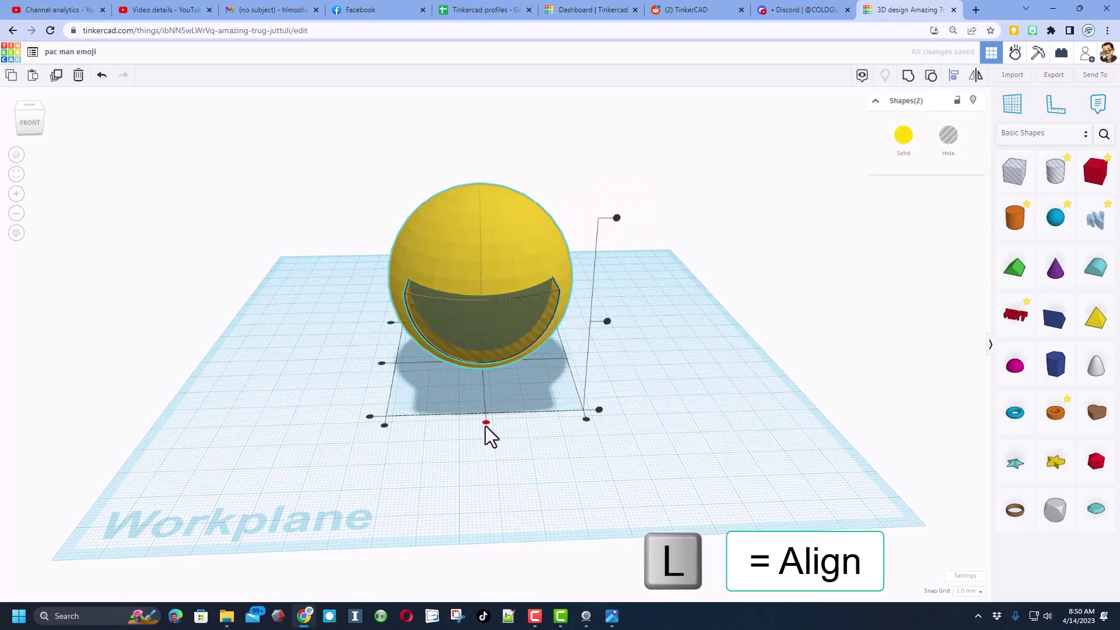
pyautogui.click(486, 423)
pyautogui.click(907, 79)
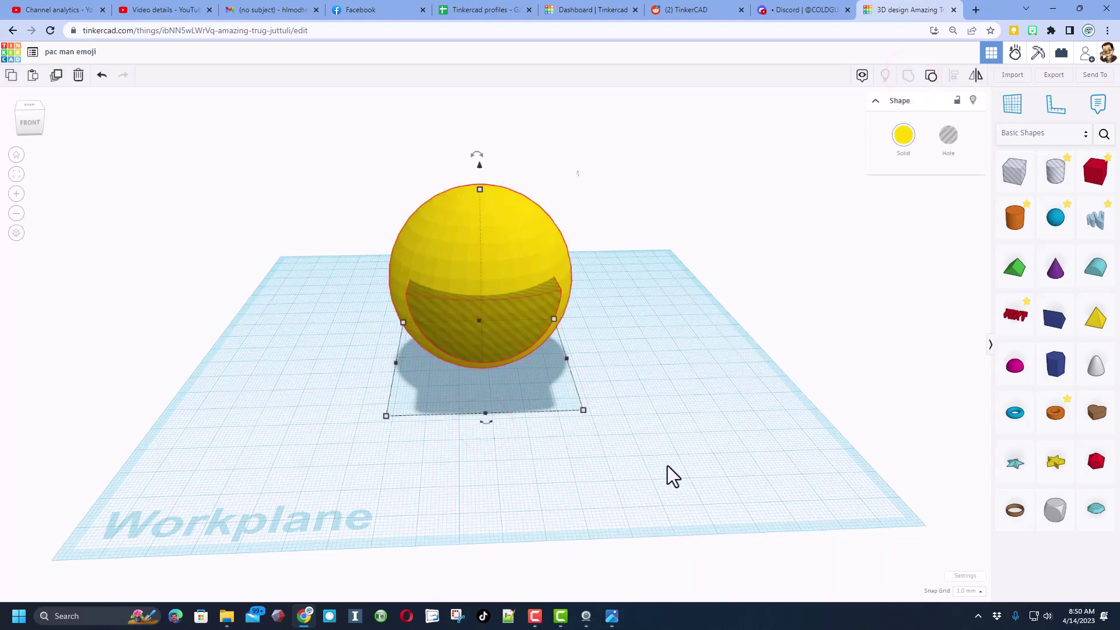
pyautogui.moveTo(623, 447); pyautogui.dragTo(618, 548, button='right')
# Duplicate the carved face, ungroup the copy, and select its mouth cutout.
pyautogui.click(612, 616)
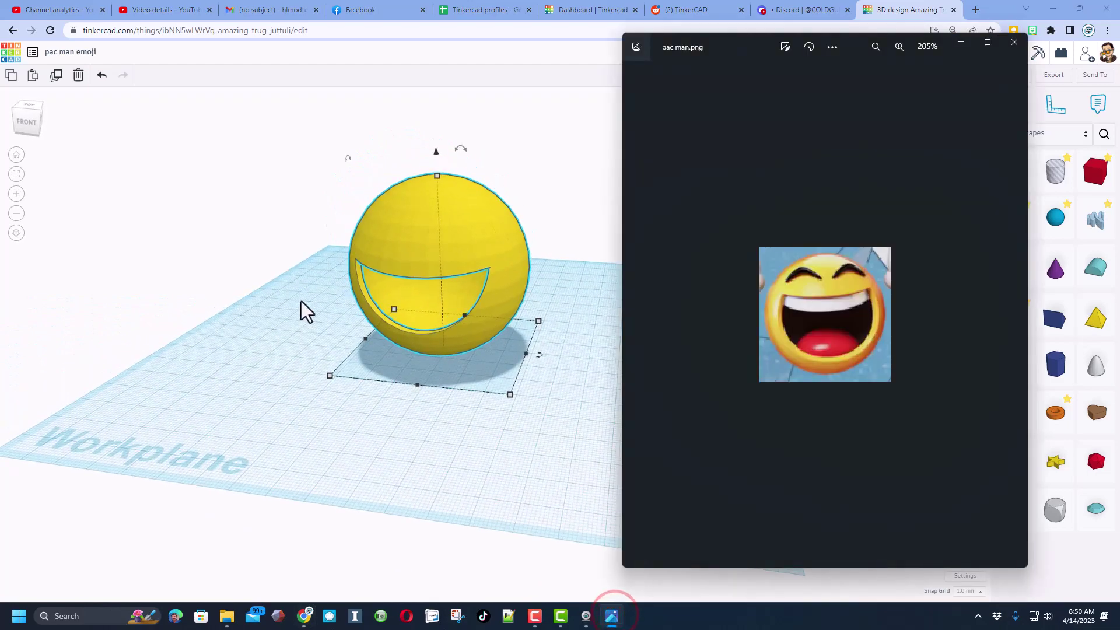
pyautogui.click(353, 307)
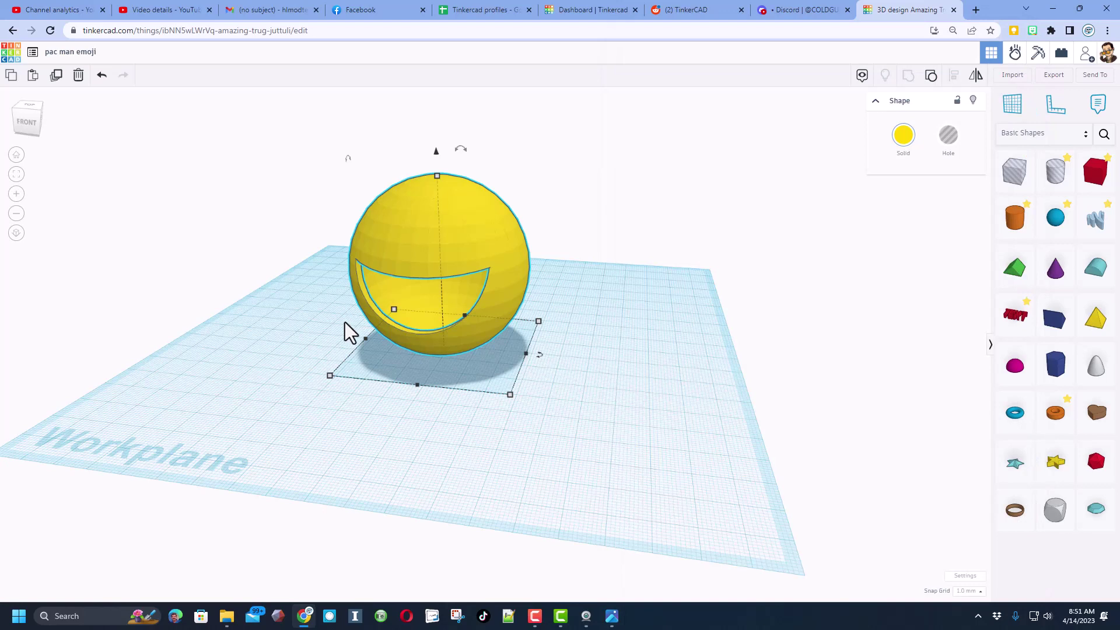
pyautogui.click(477, 205)
pyautogui.click(542, 234)
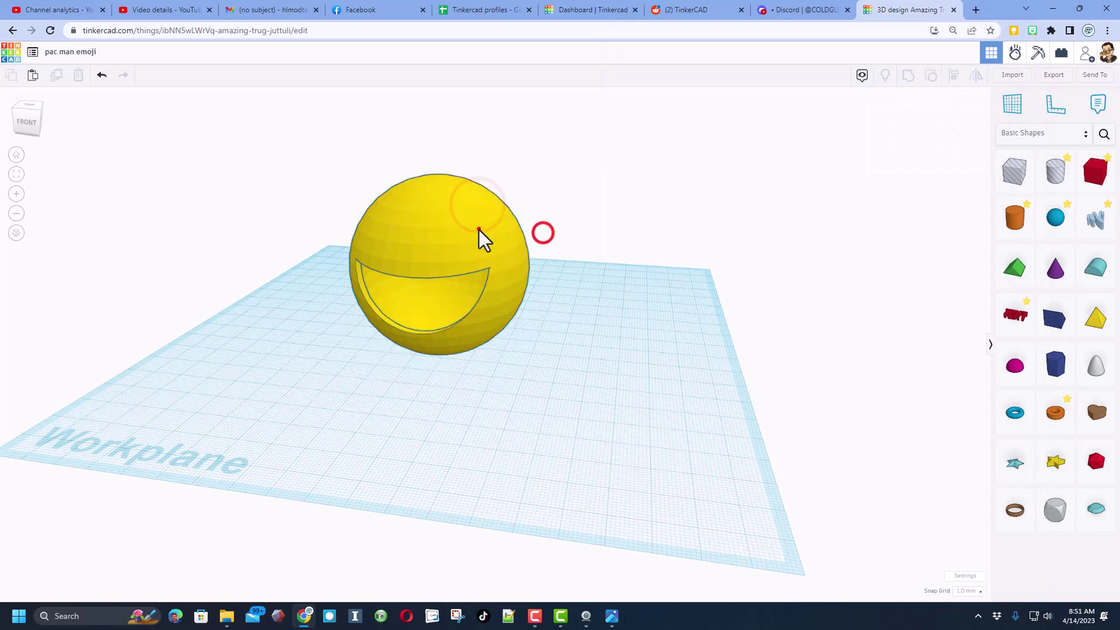
pyautogui.click(478, 230)
pyautogui.hotkey('ctrl', 'd')
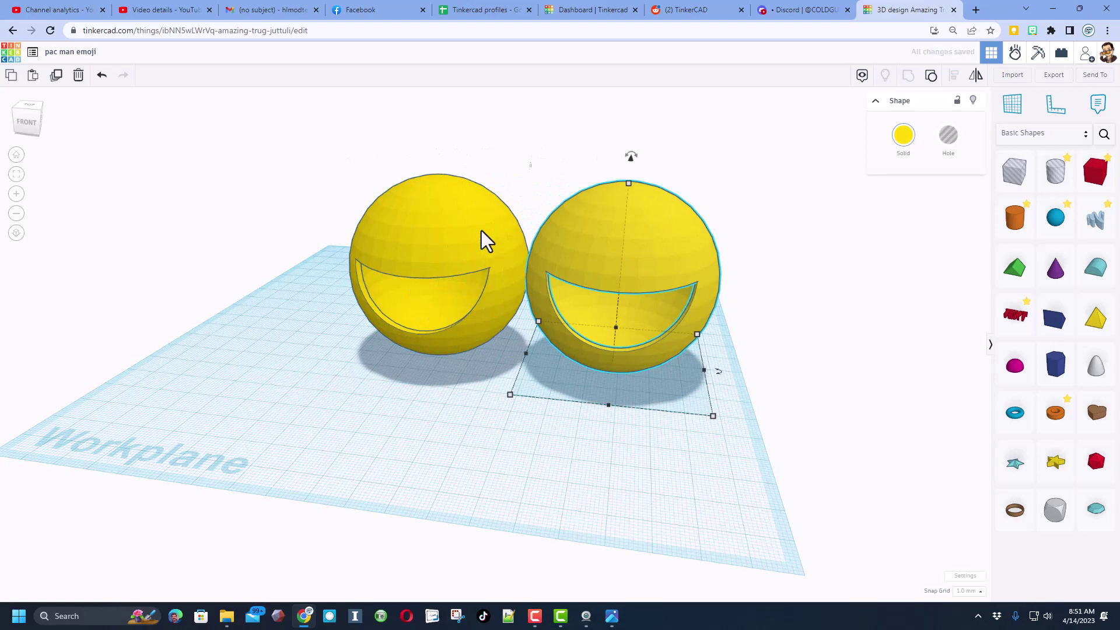
pyautogui.click(932, 75)
pyautogui.click(663, 450)
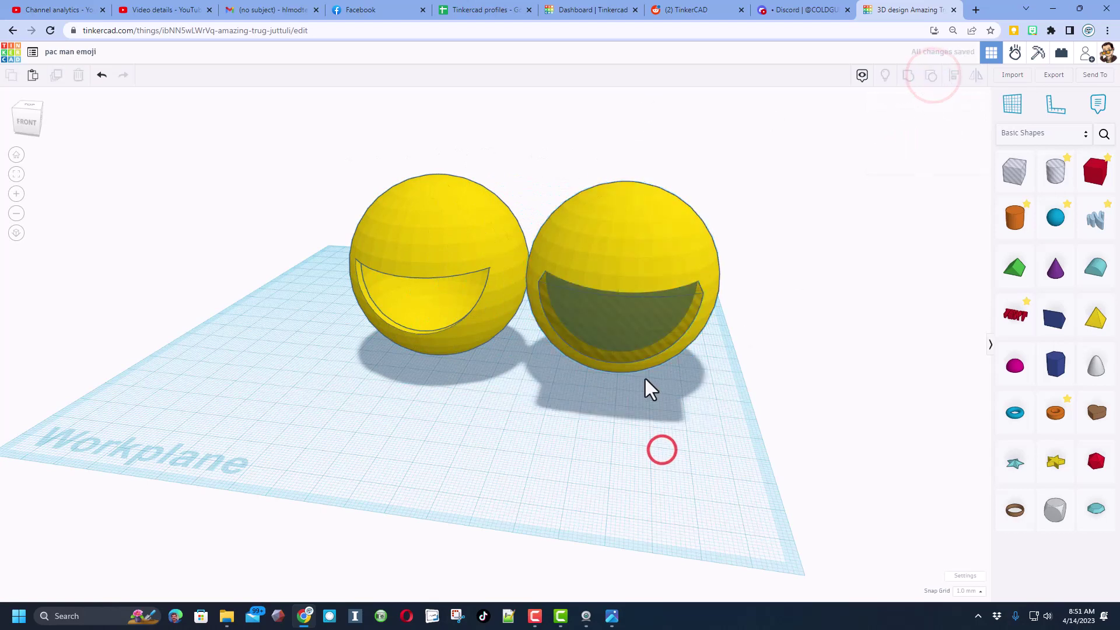
pyautogui.click(635, 346)
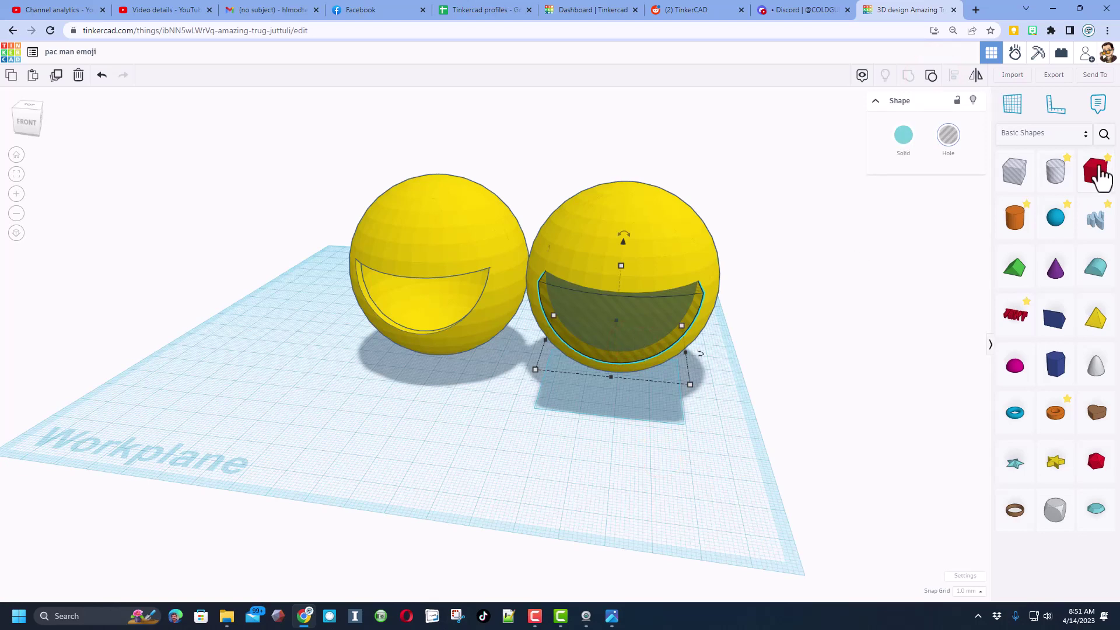
# Make the mouth piece solid white, then duplicate it and lift the copy as a hole.
pyautogui.click(903, 134)
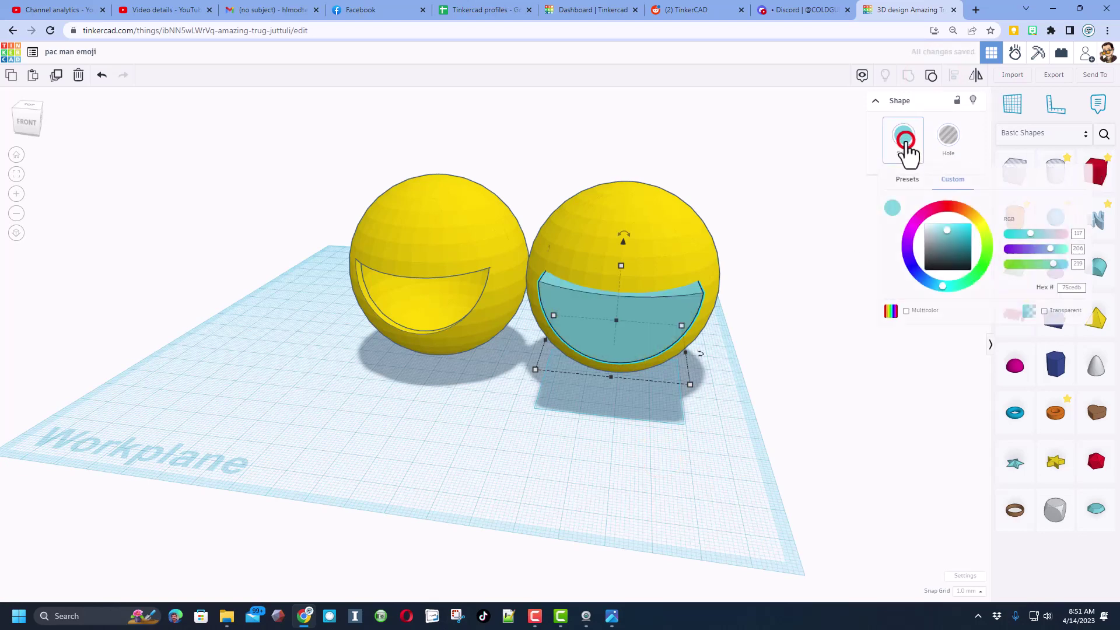
pyautogui.click(903, 181)
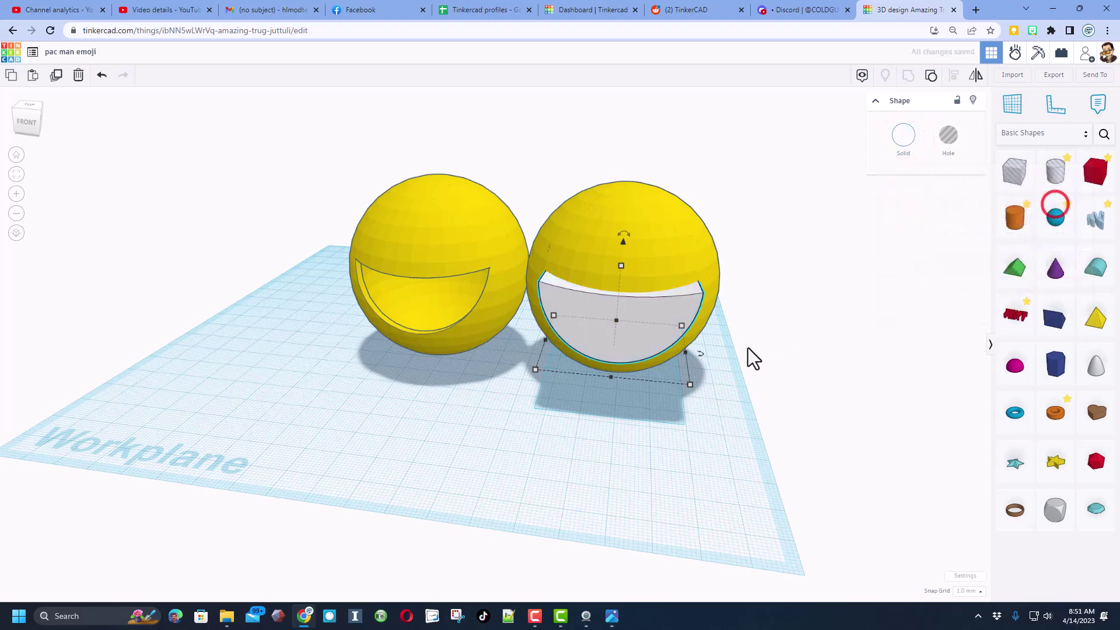
pyautogui.hotkey('ctrl', 'd')
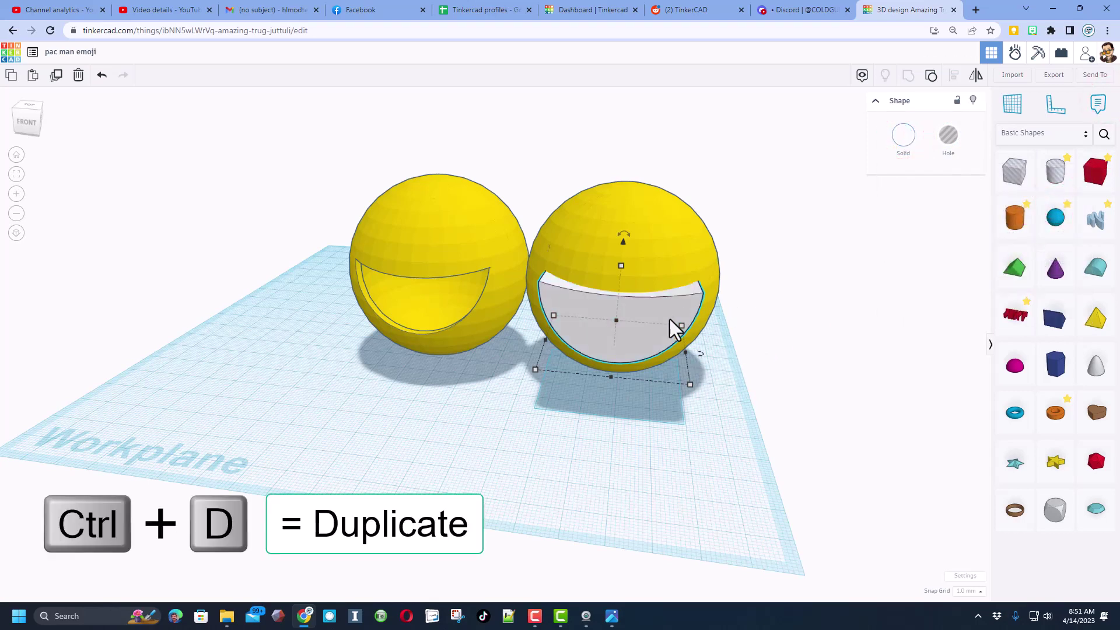
pyautogui.click(646, 327)
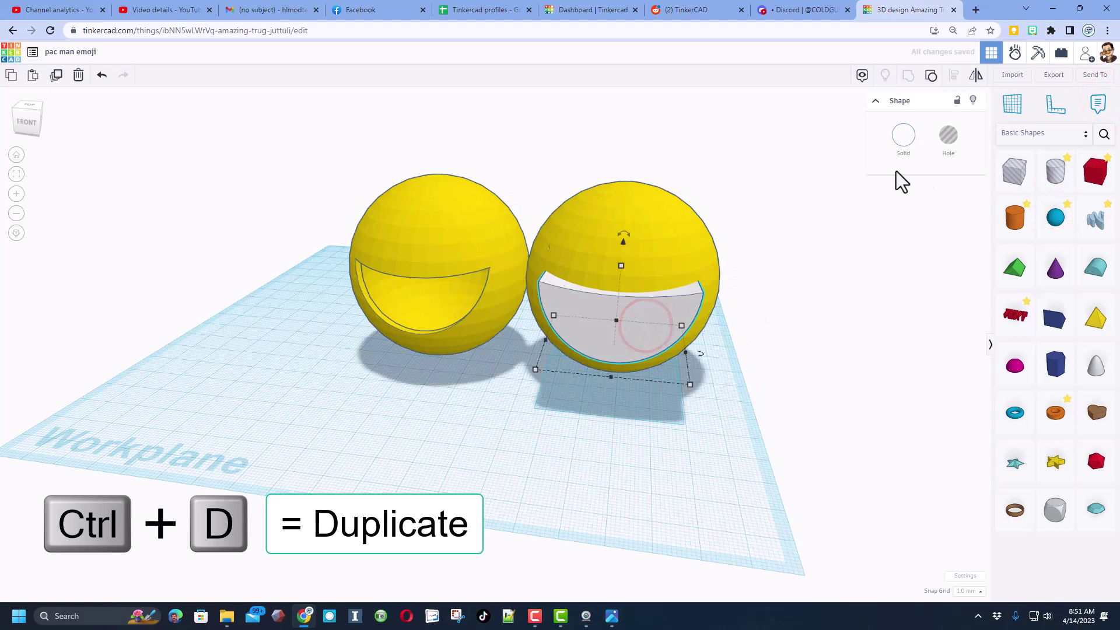
pyautogui.click(948, 137)
pyautogui.moveTo(623, 237)
pyautogui.mouseDown()
pyautogui.moveTo(626, 264)
pyautogui.moveTo(627, 252)
pyautogui.mouseUp()
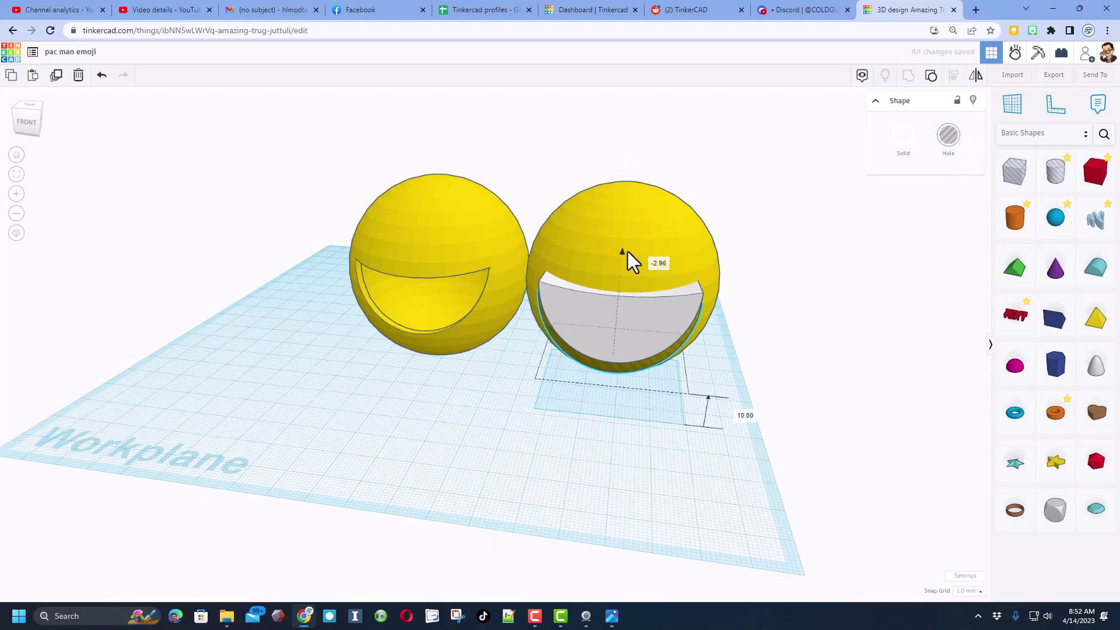
pyautogui.click(608, 394)
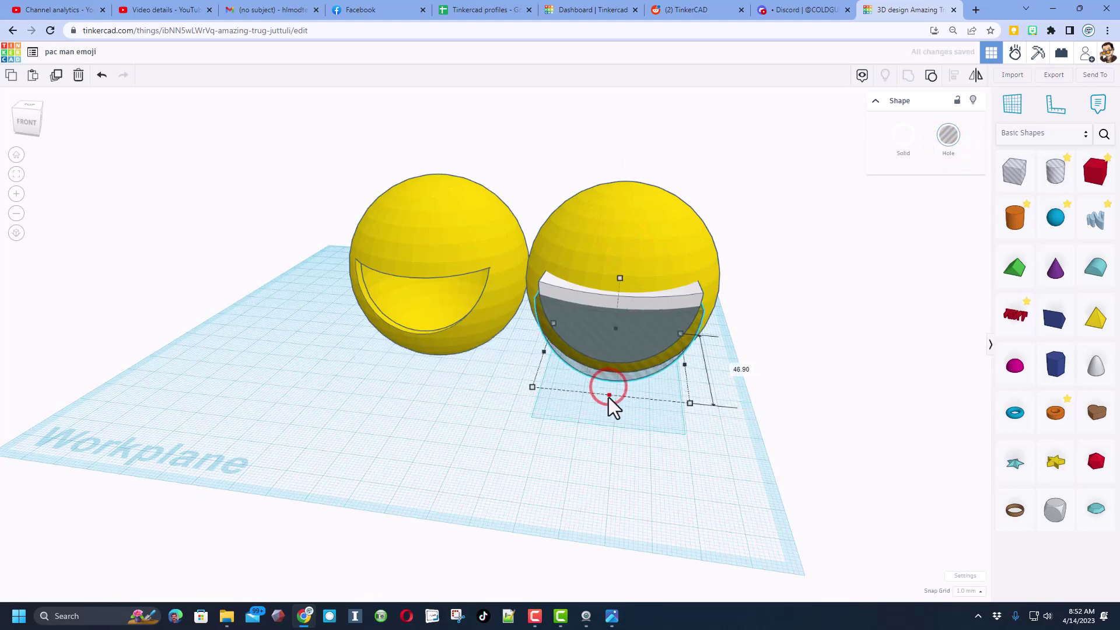
pyautogui.moveTo(601, 370)
pyautogui.mouseDown(button='right')
pyautogui.moveTo(607, 357)
pyautogui.moveTo(603, 372)
pyautogui.mouseUp(button='right')
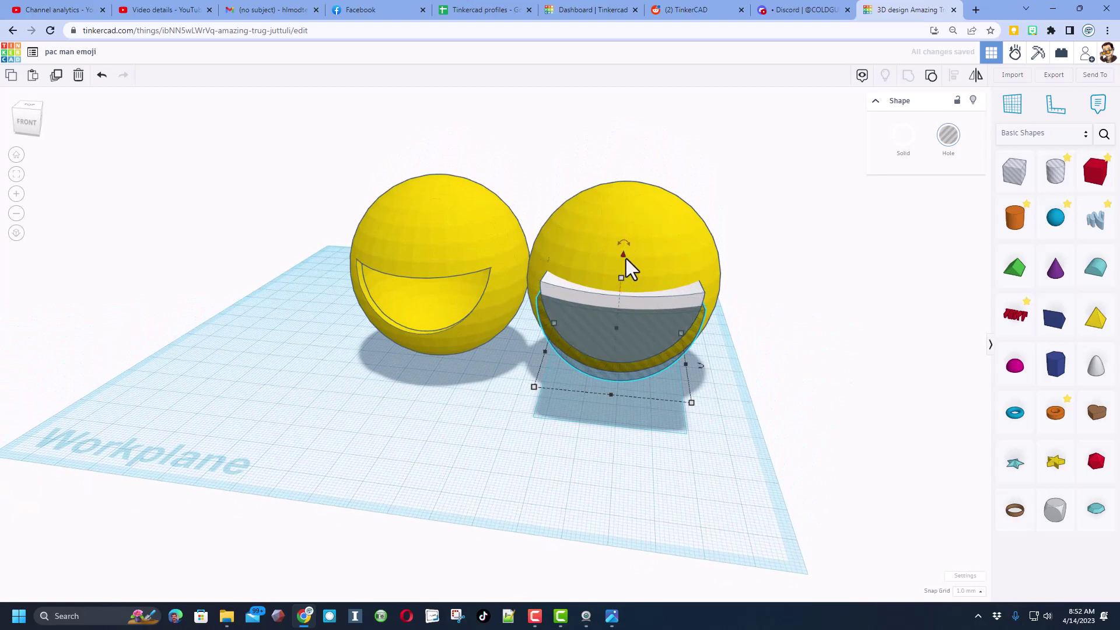
# Set the snap grid to 0.25 mm, fine-nudge the hole, and group it with the white piece.
pyautogui.hotkey('ctrl', 'Down')
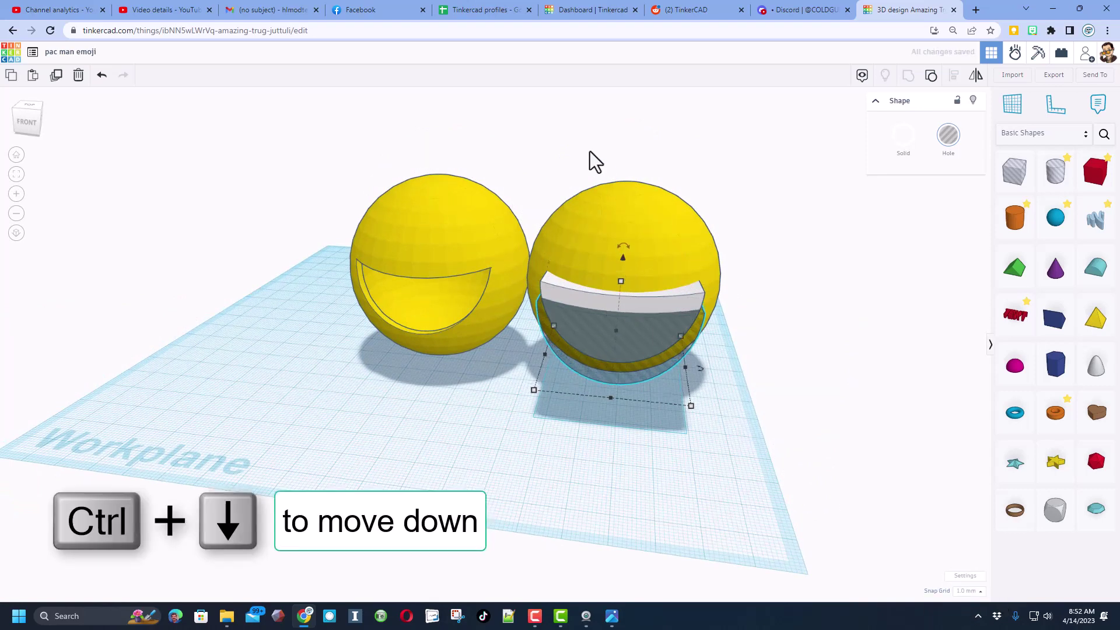
pyautogui.click(968, 591)
pyautogui.click(969, 510)
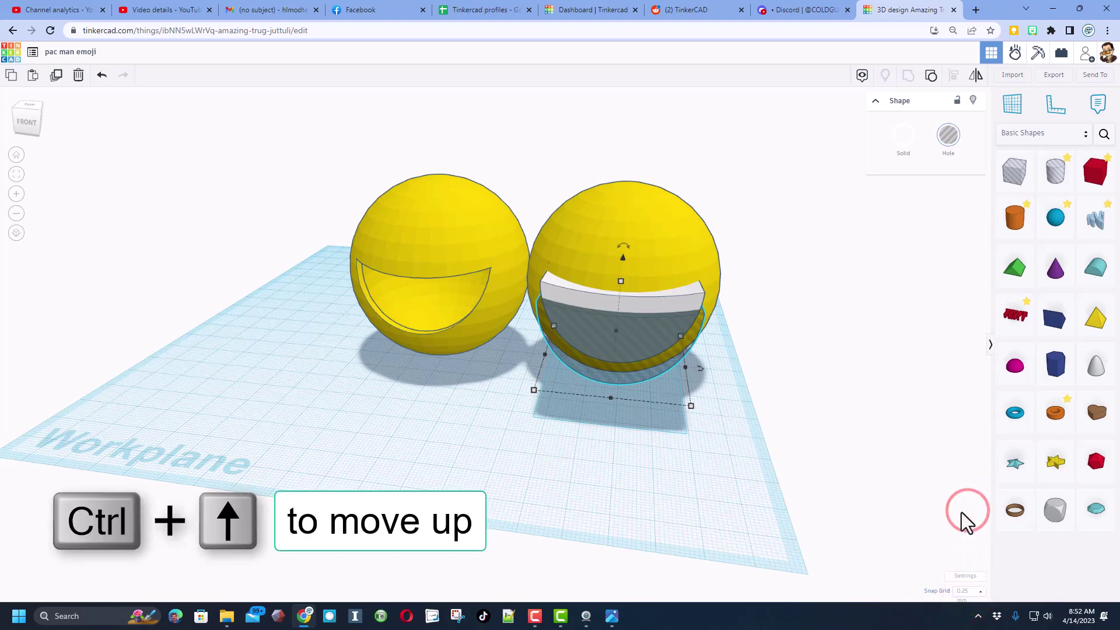
pyautogui.hotkey('ctrl', 'Up')
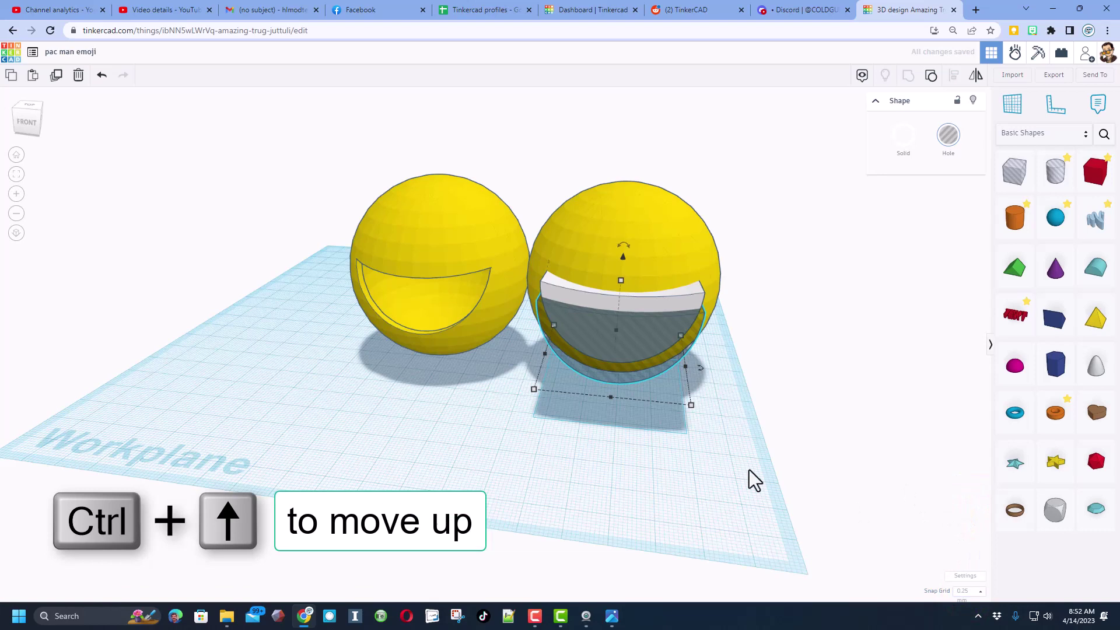
pyautogui.keyDown('shift'); pyautogui.click(575, 295); pyautogui.keyUp('shift')
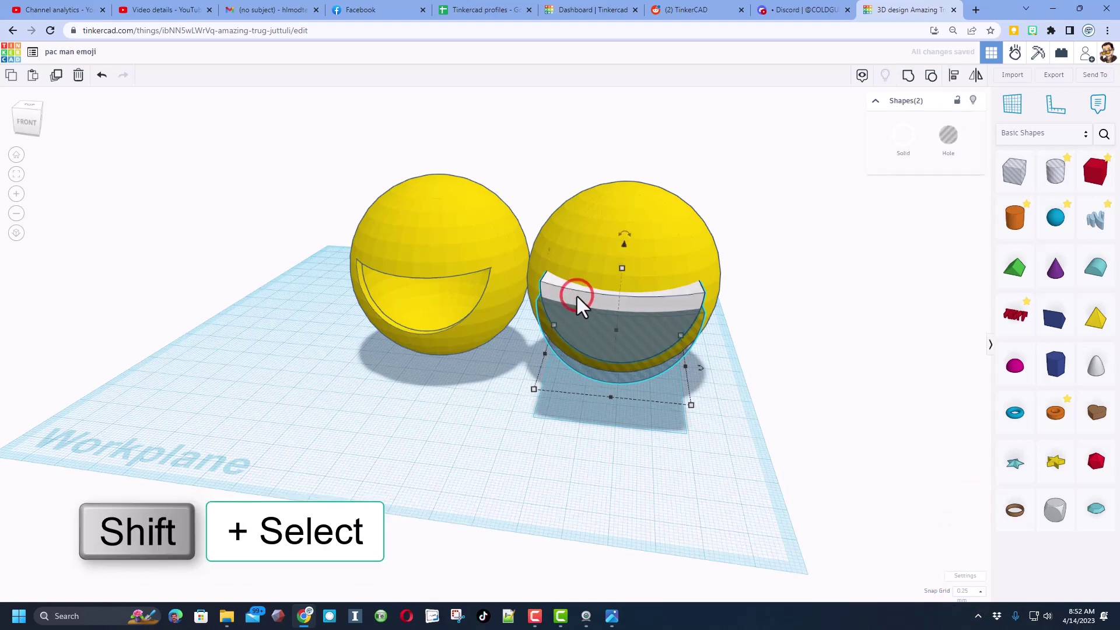
pyautogui.click(902, 73)
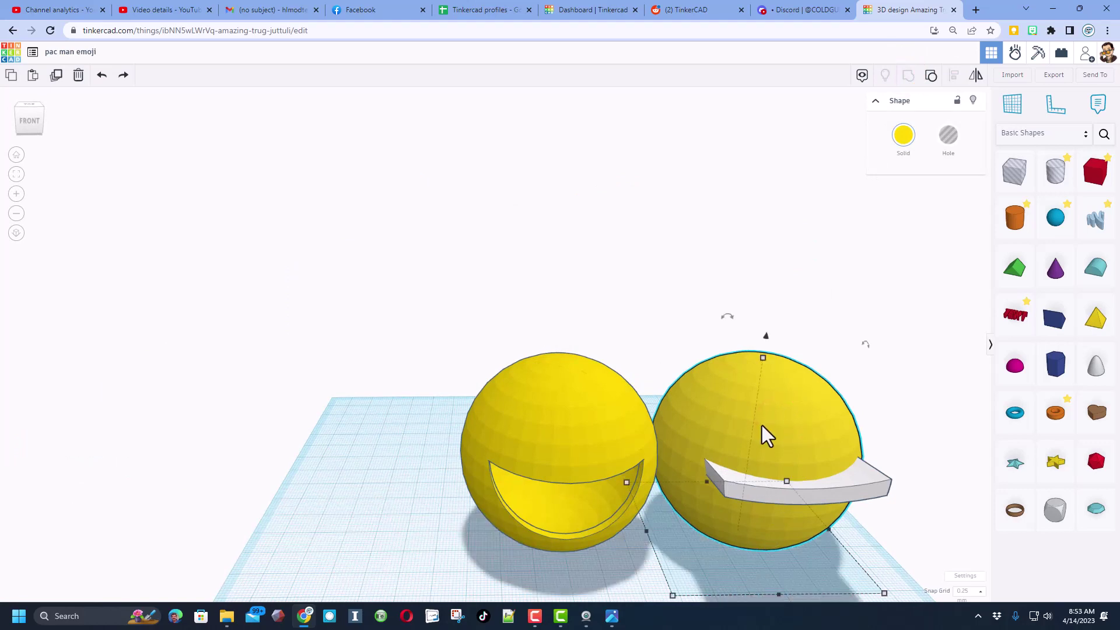
# Duplicate the face sphere, push the copy back, and enlarge the front sphere evenly to 77 mm.
pyautogui.hotkey('ctrl', 'd')
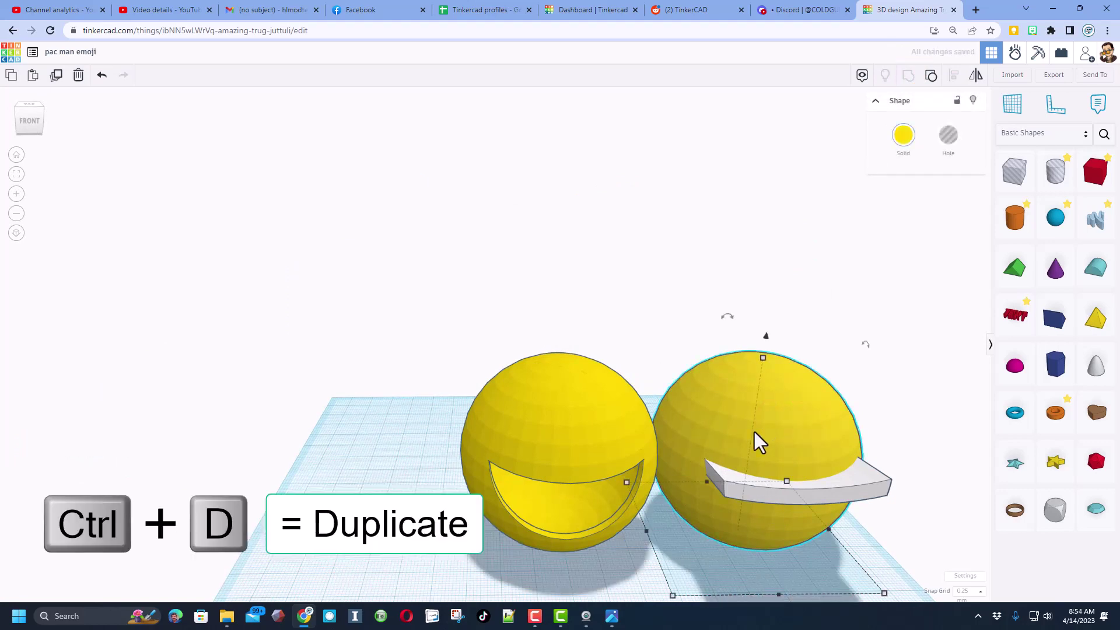
pyautogui.press('Up')
pyautogui.press('Up')
pyautogui.press('Up')
pyautogui.press('Up')
pyautogui.press('Up')
pyautogui.press('Up')
pyautogui.press('Up')
pyautogui.press('Up')
pyautogui.press('Up')
pyautogui.press('Up')
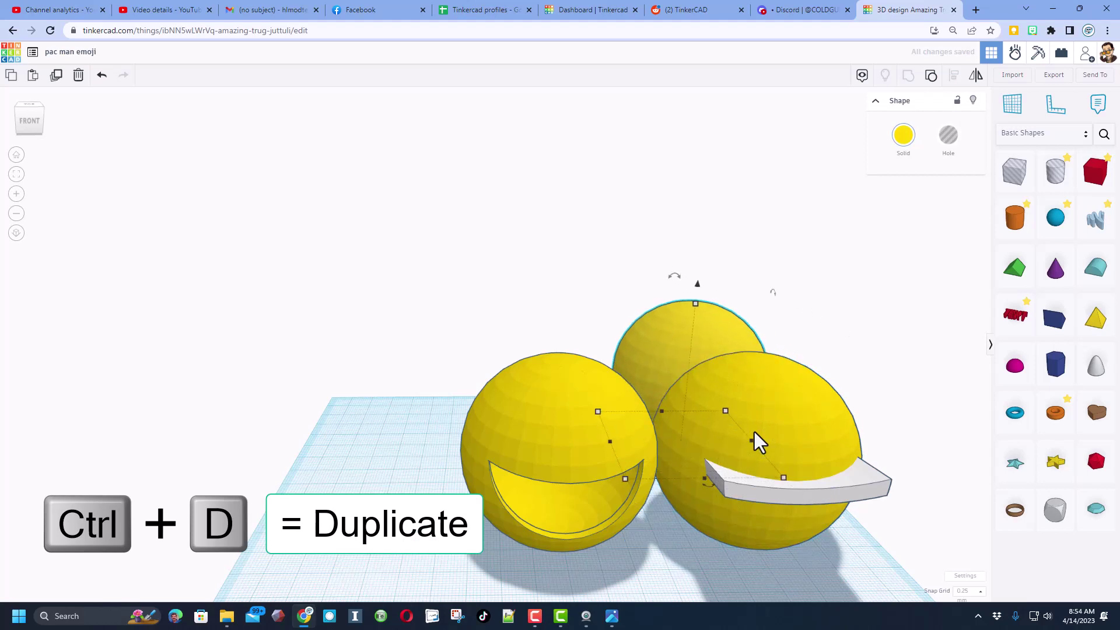
pyautogui.click(789, 436)
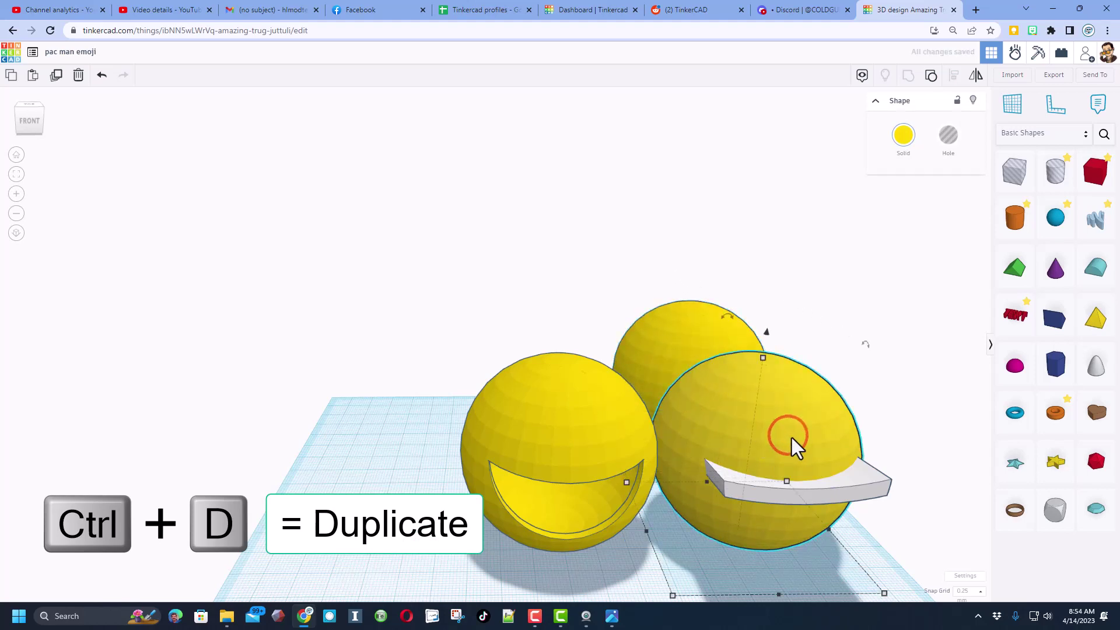
pyautogui.click(788, 428)
pyautogui.click(775, 408)
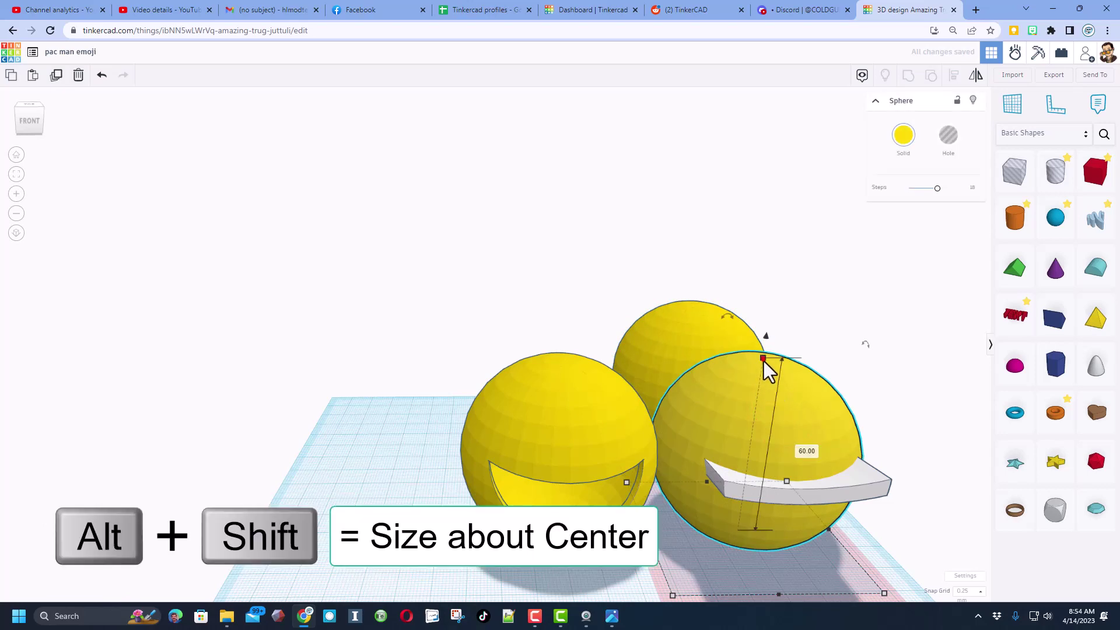
pyautogui.keyDown('alt'); pyautogui.keyDown('shift'); pyautogui.moveTo(764, 360); pyautogui.dragTo(773, 334); pyautogui.keyUp('shift'); pyautogui.keyUp('alt')
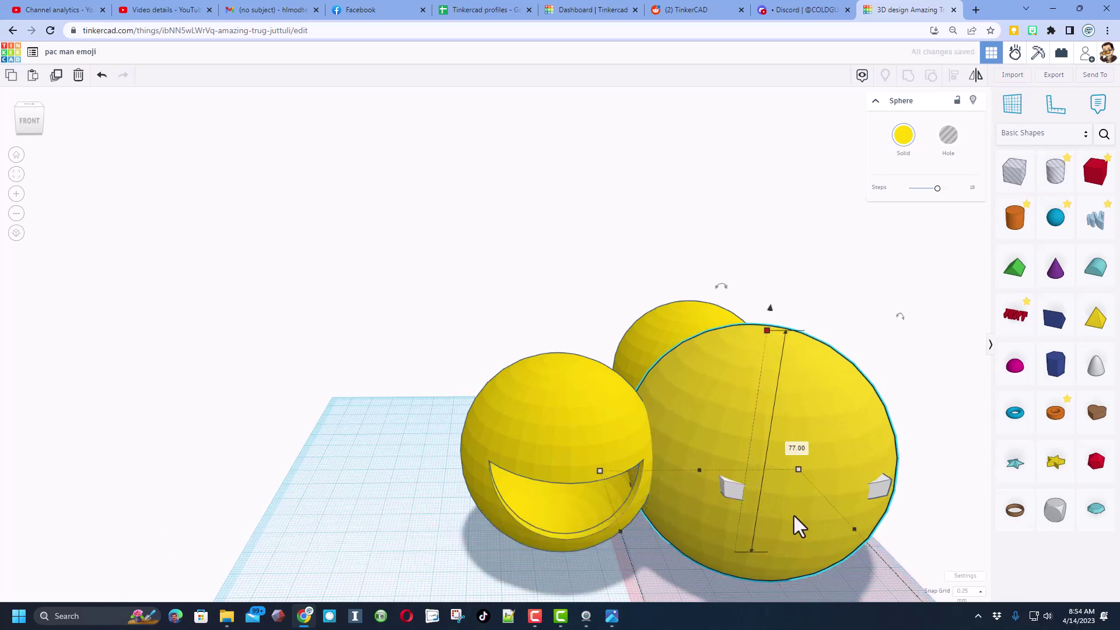
pyautogui.click(286, 367)
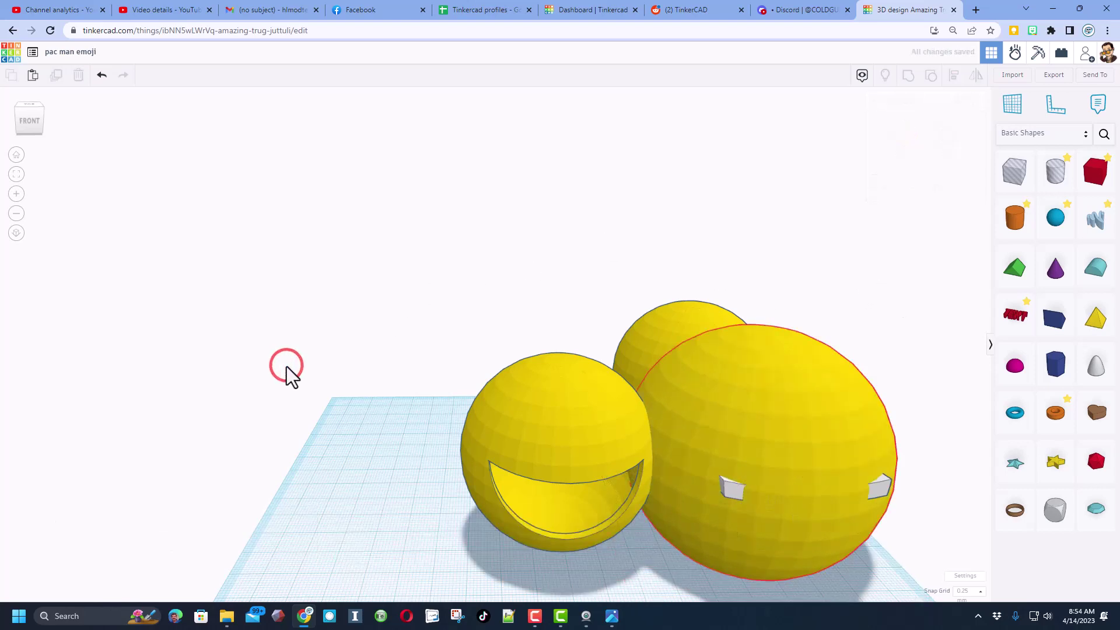
pyautogui.click(769, 386)
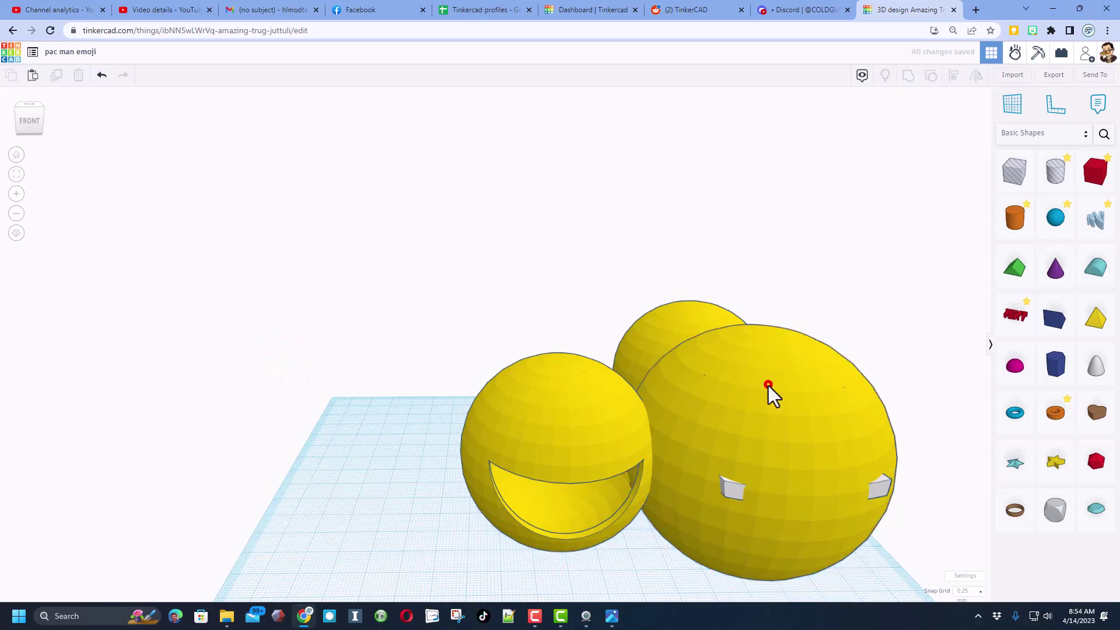
# Make the 77 mm sphere a hole and group it with the other hole to trim the white teeth.
pyautogui.moveTo(769, 386); pyautogui.dragTo(776, 350, button='right')
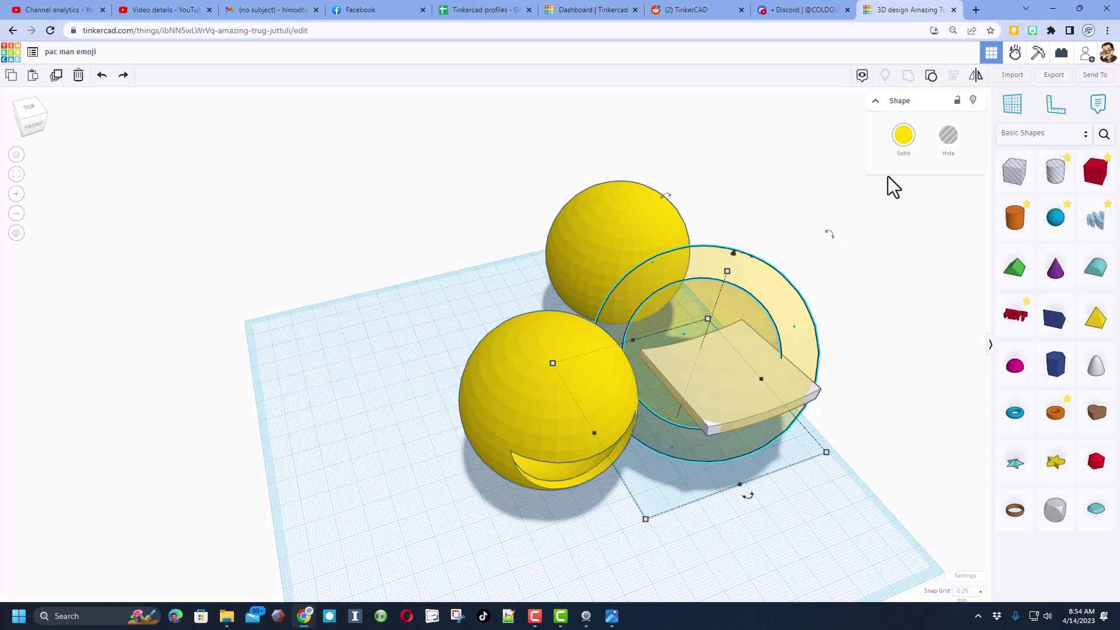
pyautogui.click(933, 145)
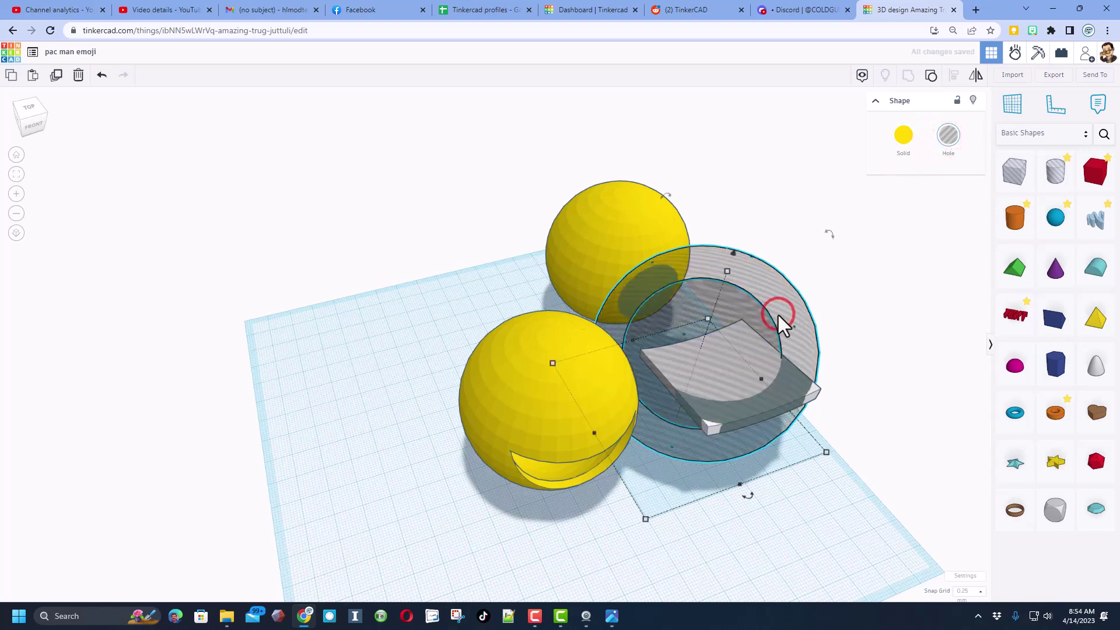
pyautogui.press('Down')
pyautogui.press('Down')
pyautogui.press('Down')
pyautogui.press('Down')
pyautogui.press('Down')
pyautogui.press('Down')
pyautogui.press('Down')
pyautogui.press('Down')
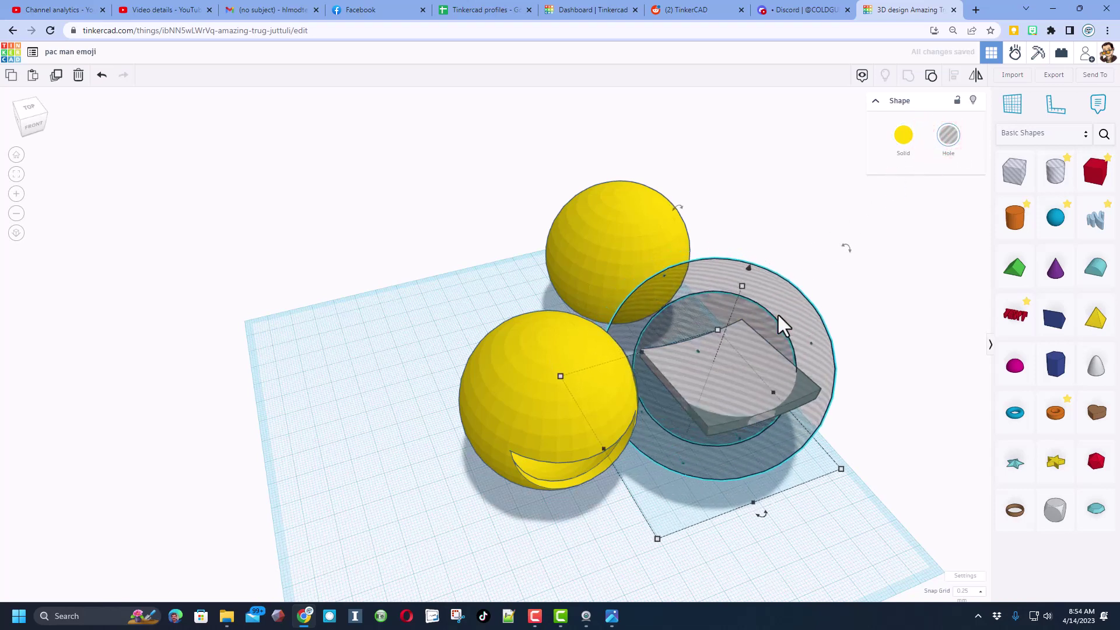
pyautogui.press('Up')
pyautogui.press('Up')
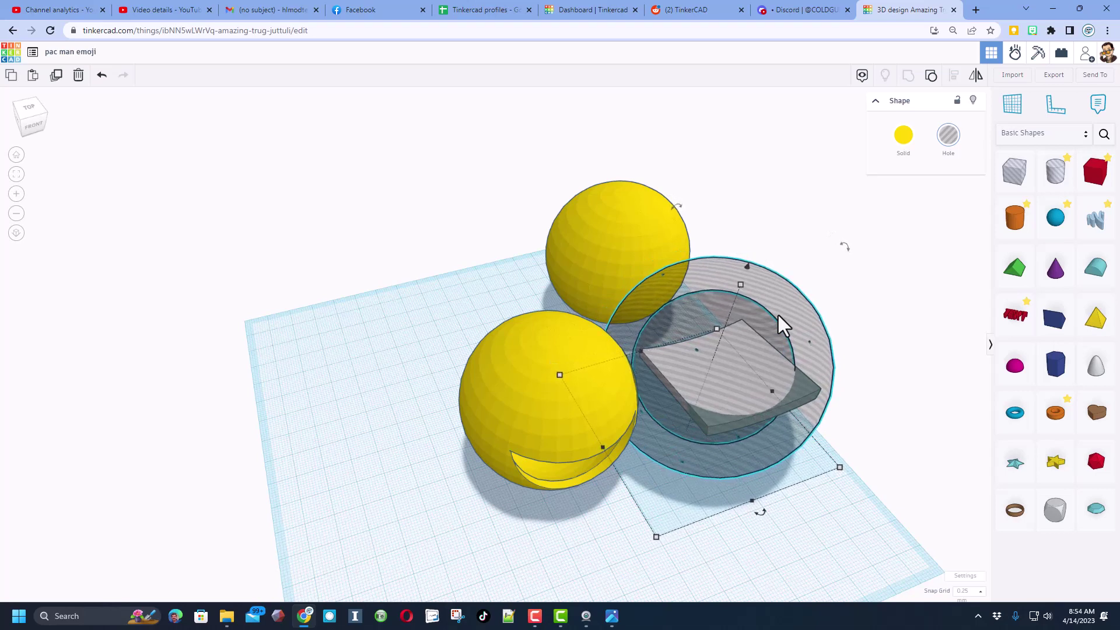
pyautogui.click(870, 377)
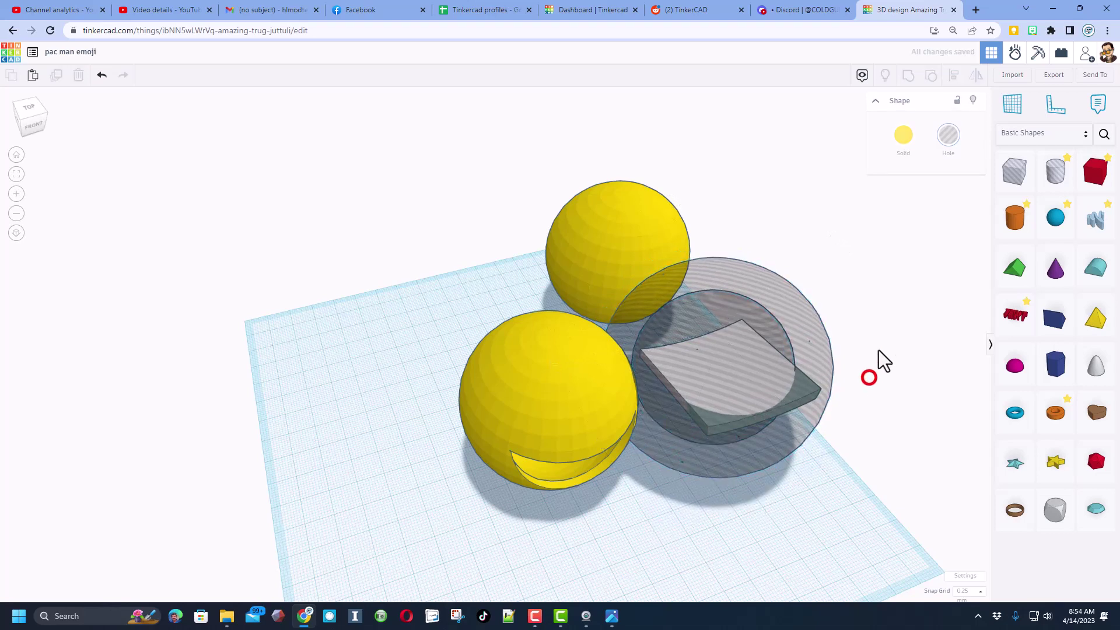
pyautogui.moveTo(878, 348); pyautogui.dragTo(799, 440)
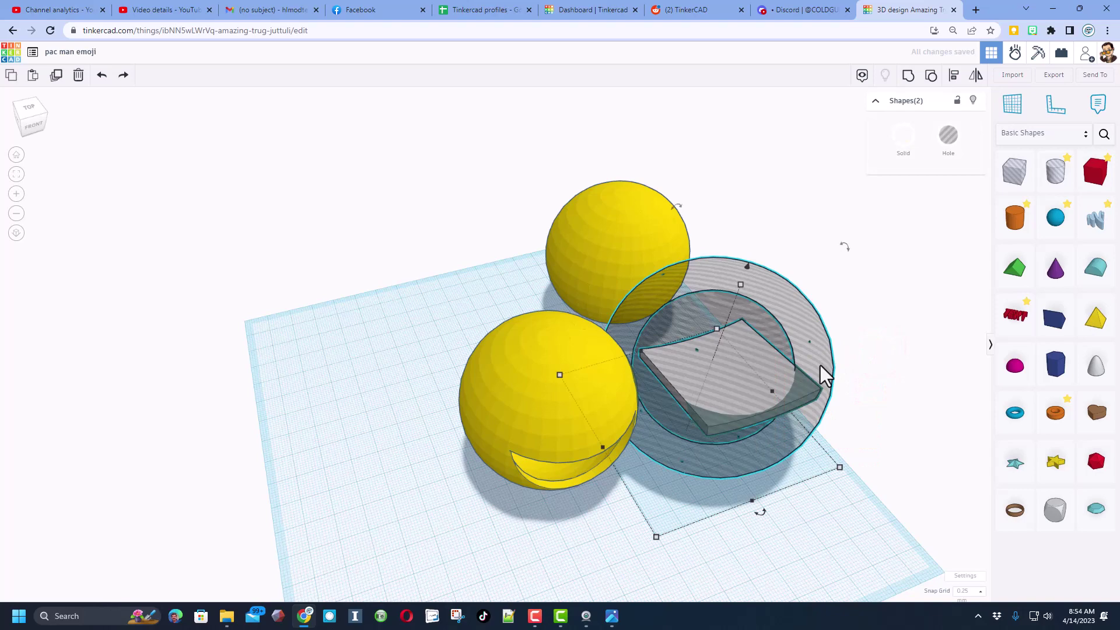
pyautogui.click(908, 79)
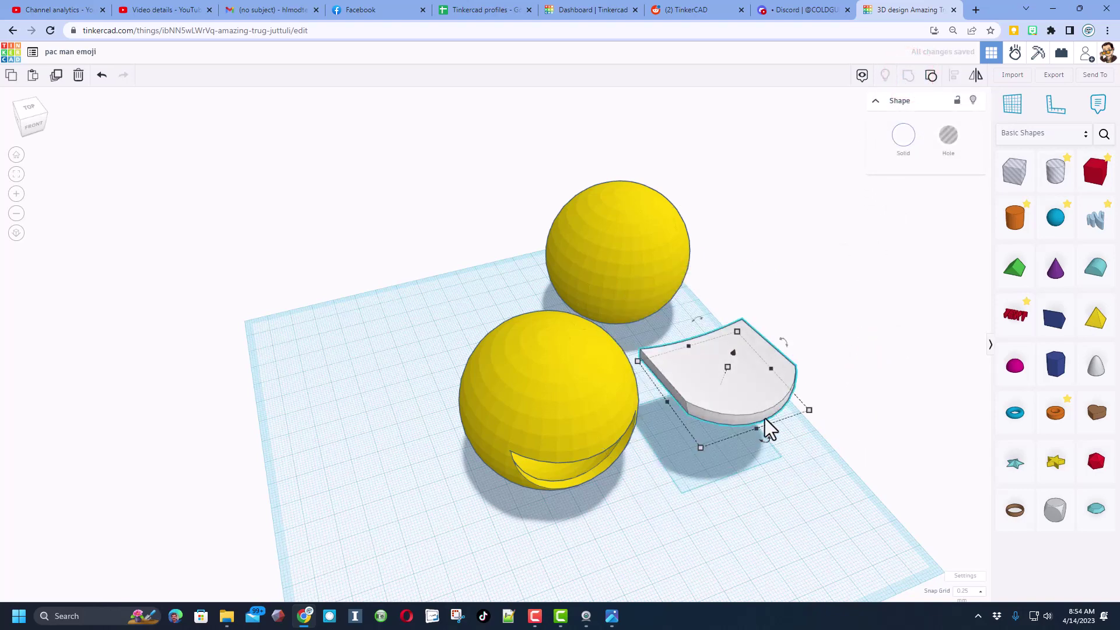
pyautogui.moveTo(757, 426); pyautogui.dragTo(705, 415, button='right')
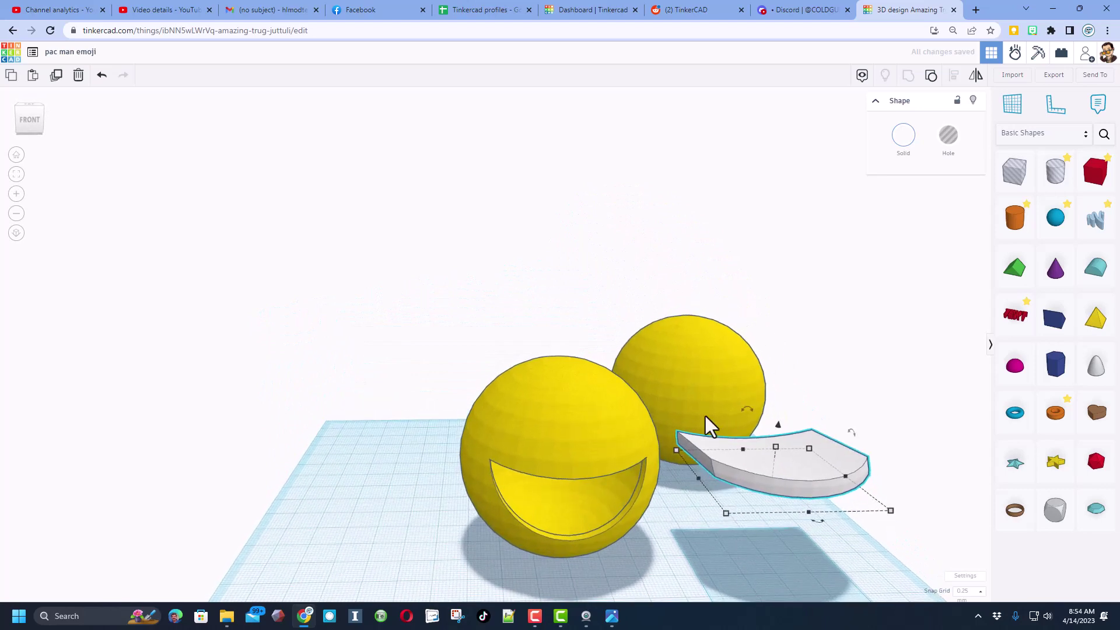
# Nudge the white teeth piece left into the front sphere's mouth and lower it slightly.
pyautogui.hotkey('shift', 'Left')
pyautogui.hotkey('shift', 'Left')
pyautogui.hotkey('shift', 'Left')
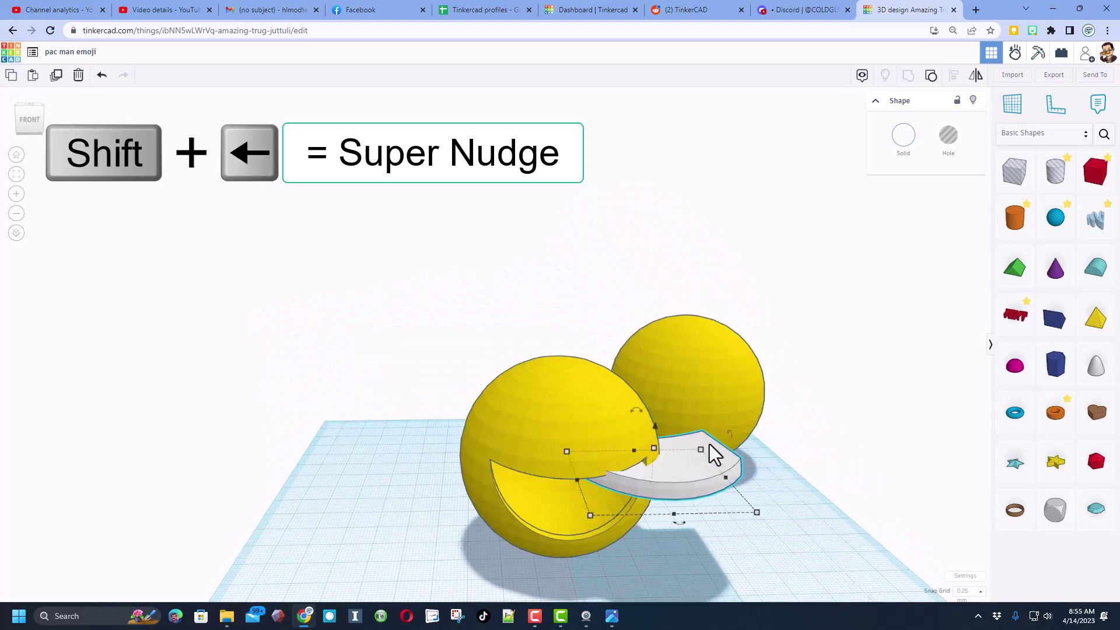
pyautogui.hotkey('shift', 'Left')
pyautogui.hotkey('shift', 'Left')
pyautogui.hotkey('shift', 'Left')
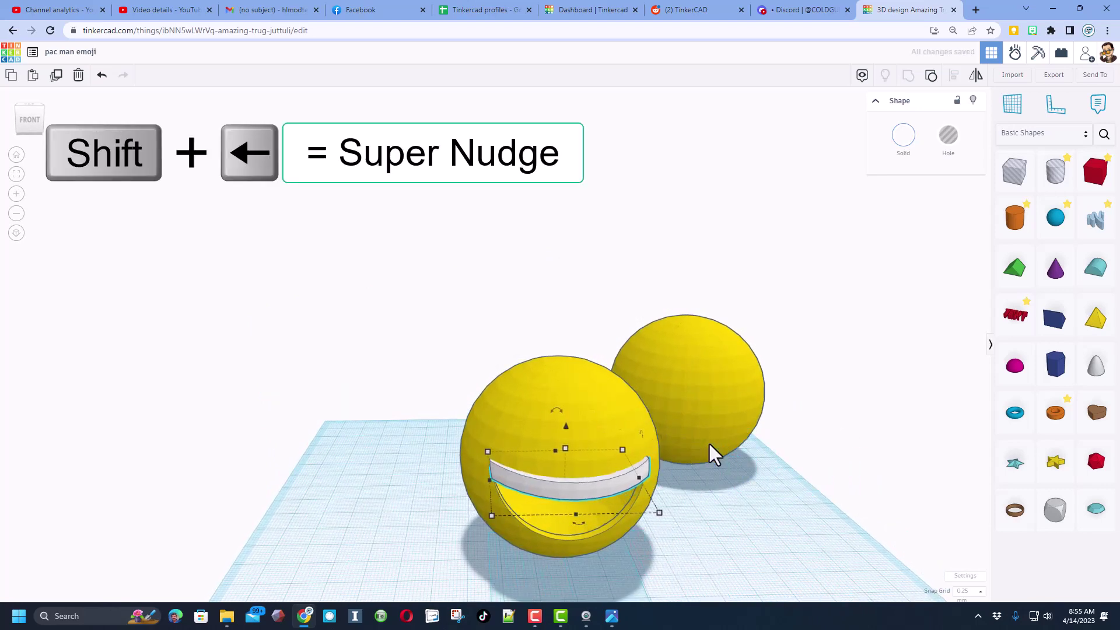
pyautogui.hotkey('shift', 'Left')
pyautogui.hotkey('shift', 'Left')
pyautogui.hotkey('shift', 'Left')
pyautogui.hotkey('shift', 'Left')
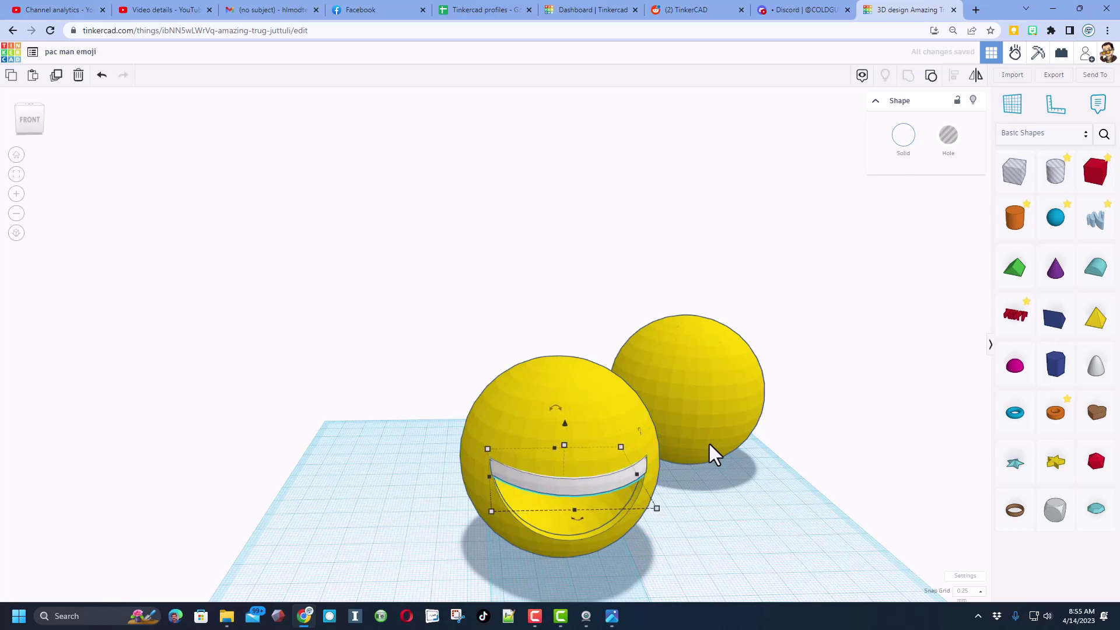
pyautogui.press('Left')
pyautogui.press('Left')
pyautogui.press('Left')
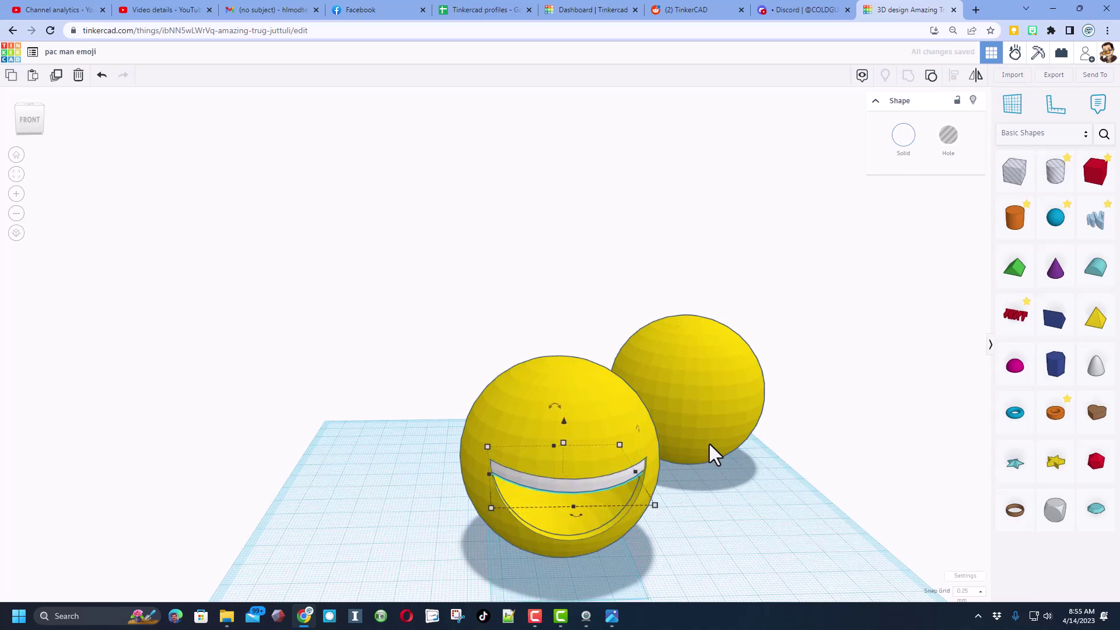
pyautogui.click(567, 438)
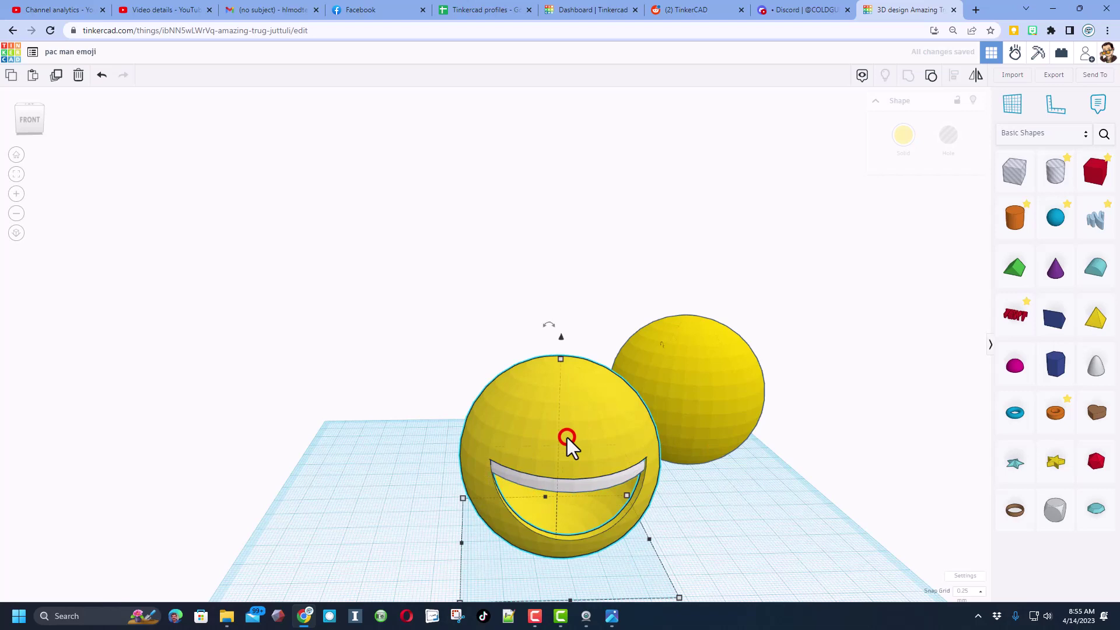
pyautogui.click(562, 472)
pyautogui.hotkey('ctrl', 'z')
pyautogui.moveTo(564, 414); pyautogui.dragTo(563, 421)
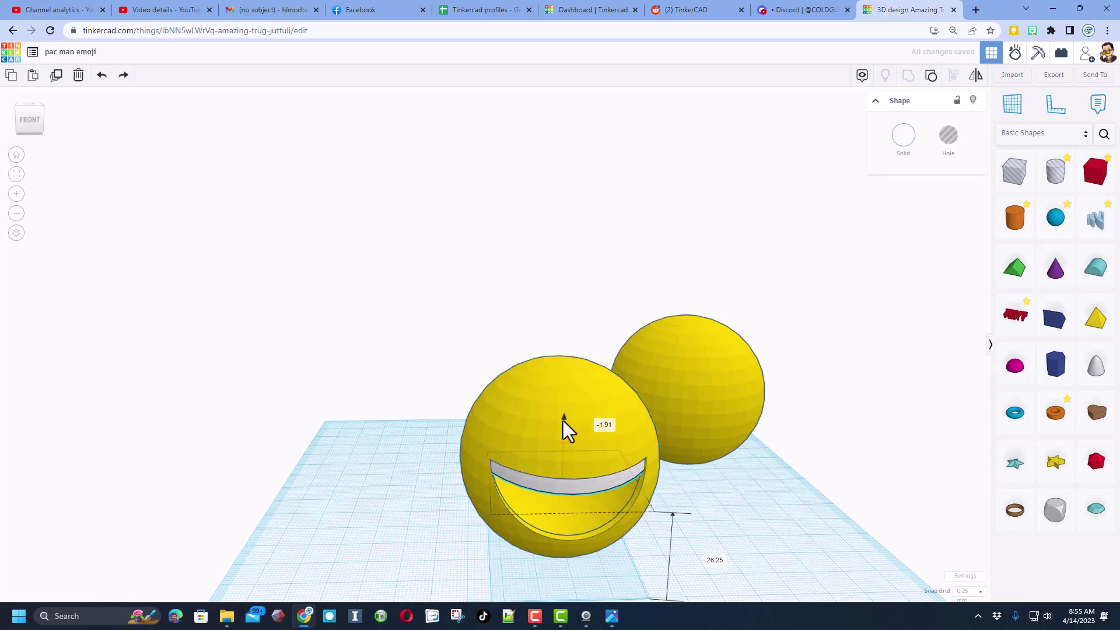
# Compare the face with the reference picture, then select the front face sphere.
pyautogui.moveTo(715, 494); pyautogui.dragTo(710, 580, button='right')
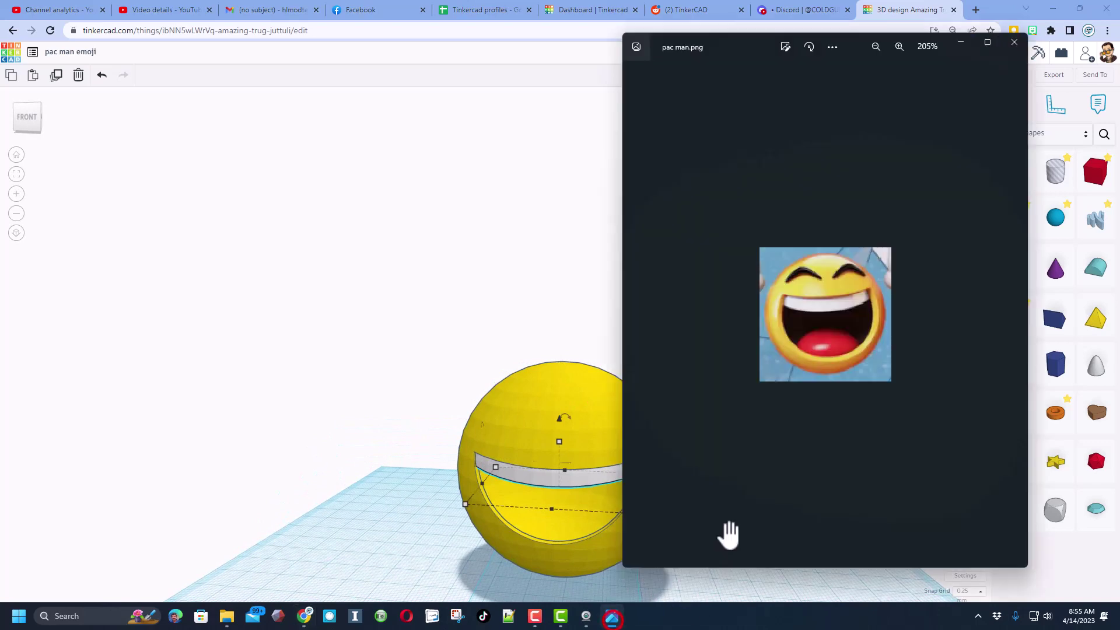
pyautogui.click(724, 519)
pyautogui.click(382, 394)
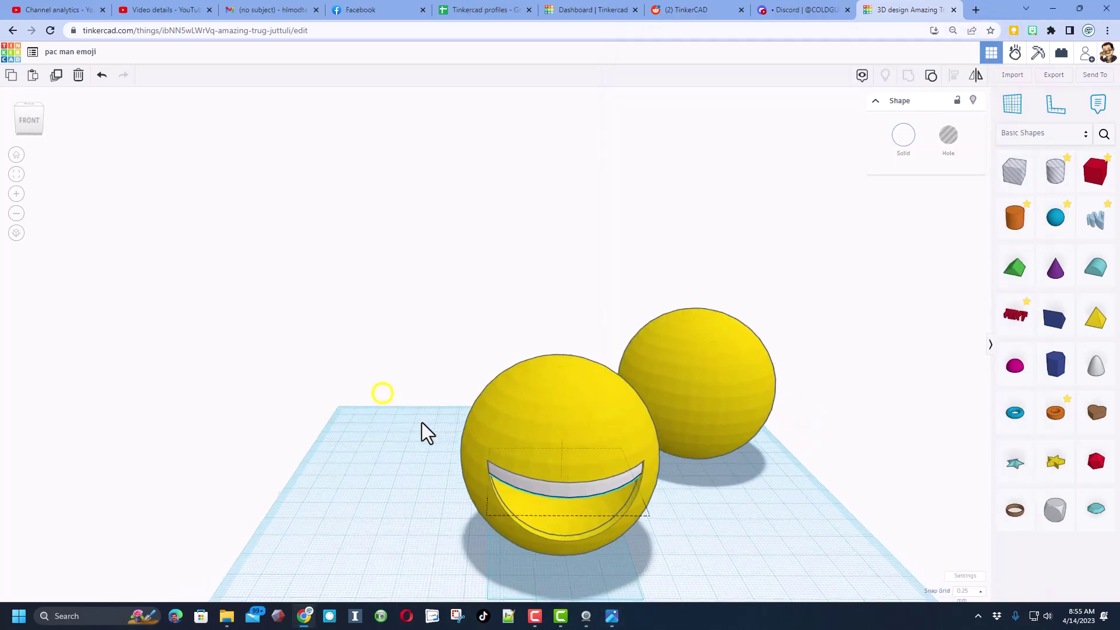
pyautogui.click(425, 414)
pyautogui.click(580, 420)
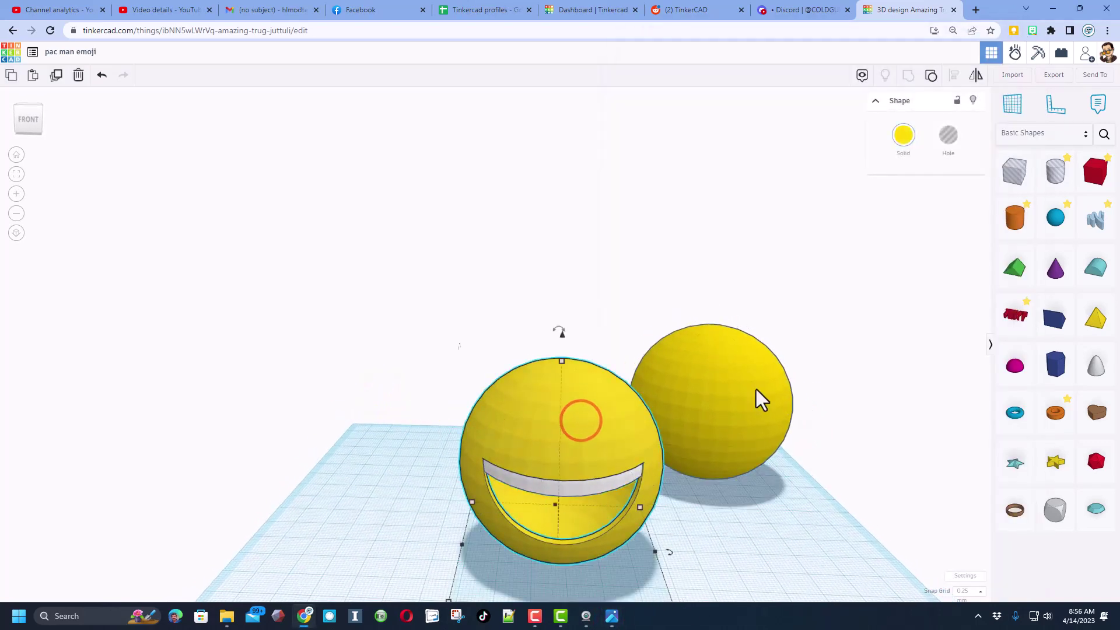
# Hide the face sphere, then place a box hole under the white teeth piece, lengthened to cover it.
pyautogui.click(972, 102)
pyautogui.click(612, 452)
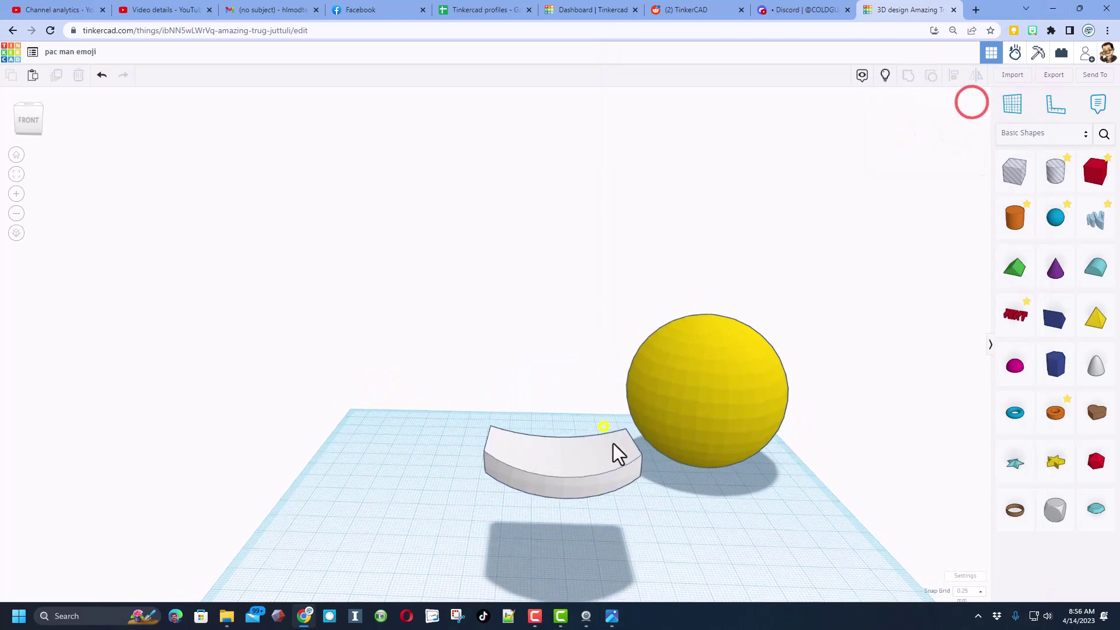
pyautogui.moveTo(520, 452); pyautogui.dragTo(556, 447, button='right')
pyautogui.click(556, 447)
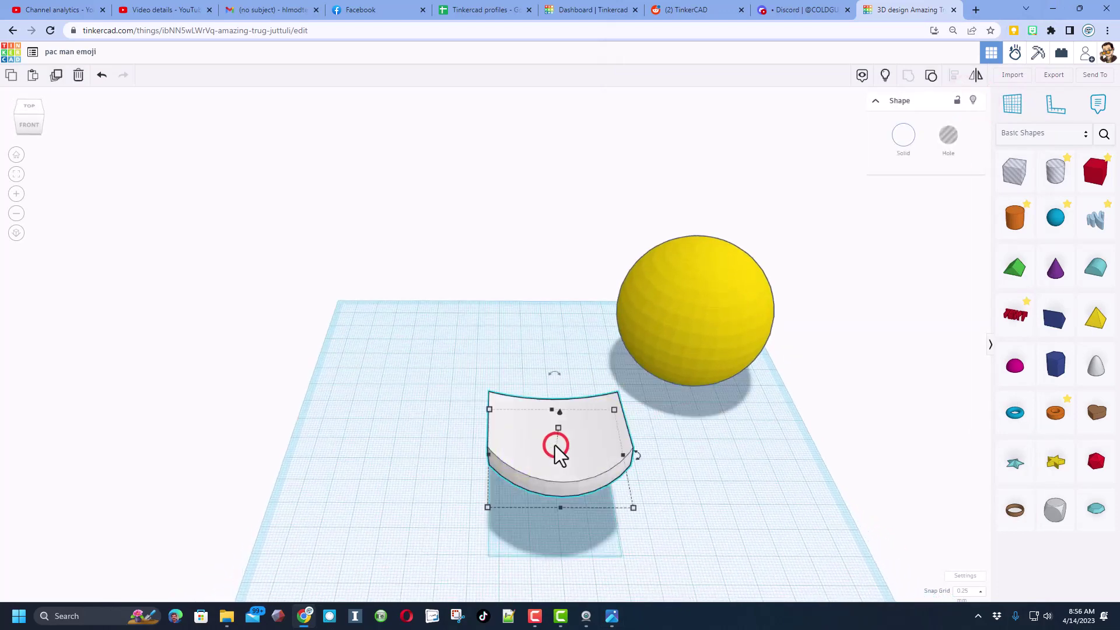
pyautogui.click(433, 488)
pyautogui.moveTo(432, 488); pyautogui.dragTo(521, 439, button='right')
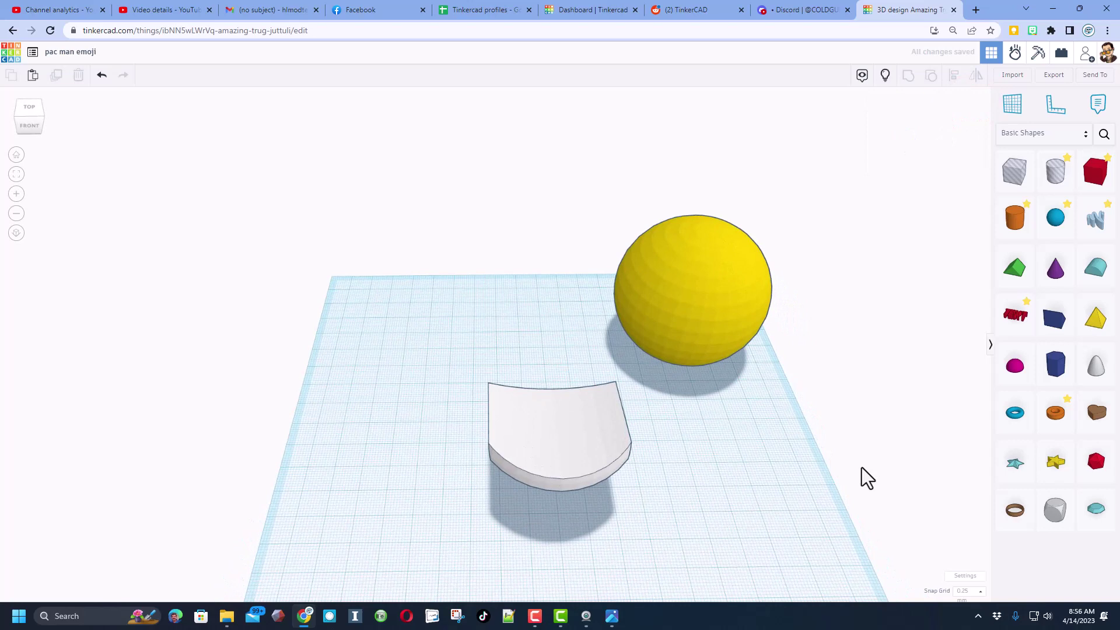
pyautogui.moveTo(1032, 178); pyautogui.dragTo(440, 487)
pyautogui.moveTo(533, 444); pyautogui.dragTo(528, 374)
# Lower the box hole and group it with the white piece to cut a crescent.
pyautogui.moveTo(551, 407); pyautogui.dragTo(543, 363, button='right')
pyautogui.moveTo(530, 358); pyautogui.dragTo(567, 425)
pyautogui.moveTo(568, 428); pyautogui.dragTo(442, 508, button='right')
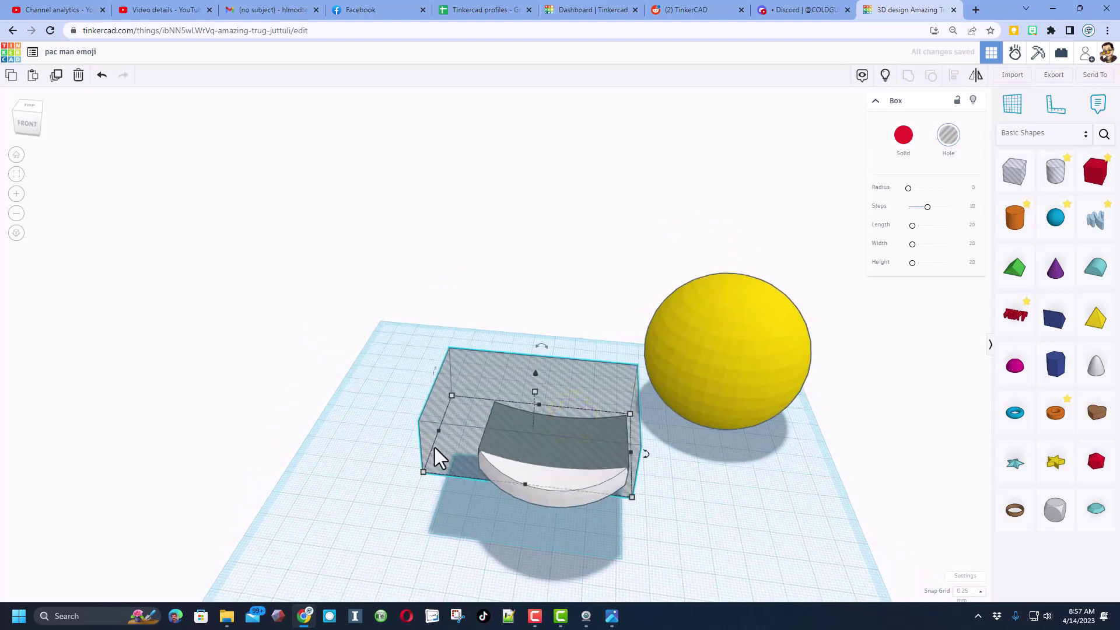
pyautogui.moveTo(438, 431); pyautogui.dragTo(591, 517)
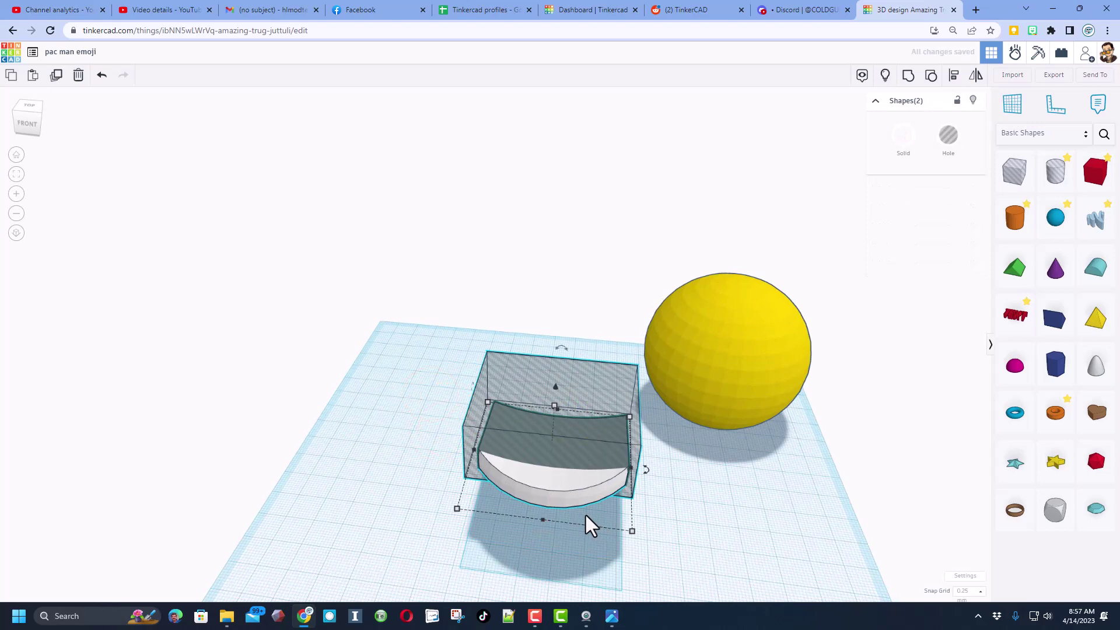
pyautogui.hotkey('ctrl', 'g')
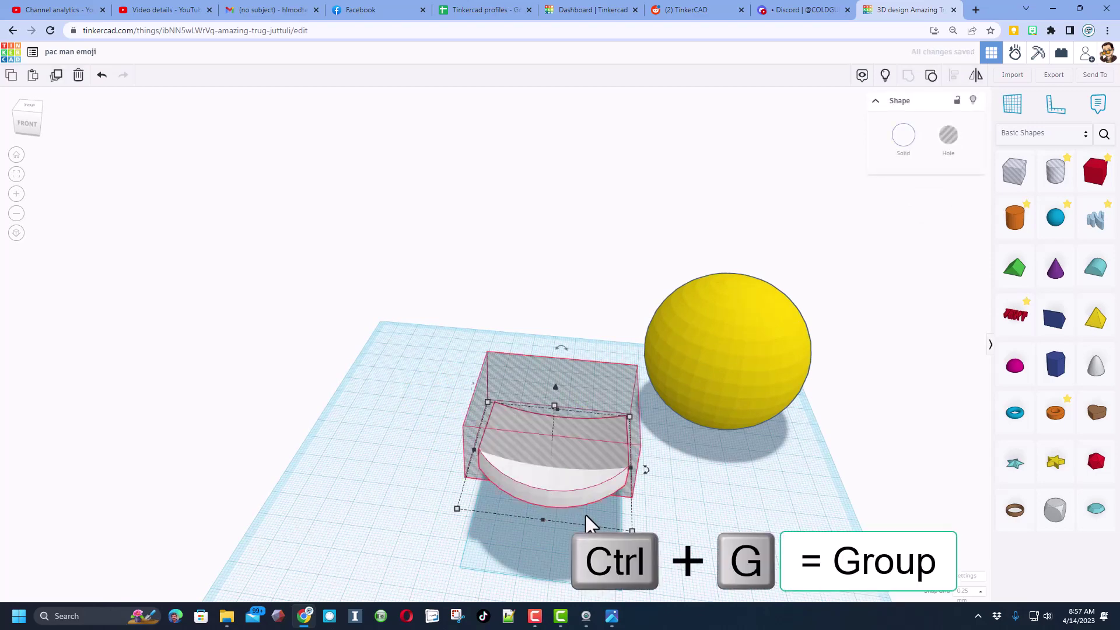
pyautogui.moveTo(543, 453); pyautogui.dragTo(536, 414, button='right')
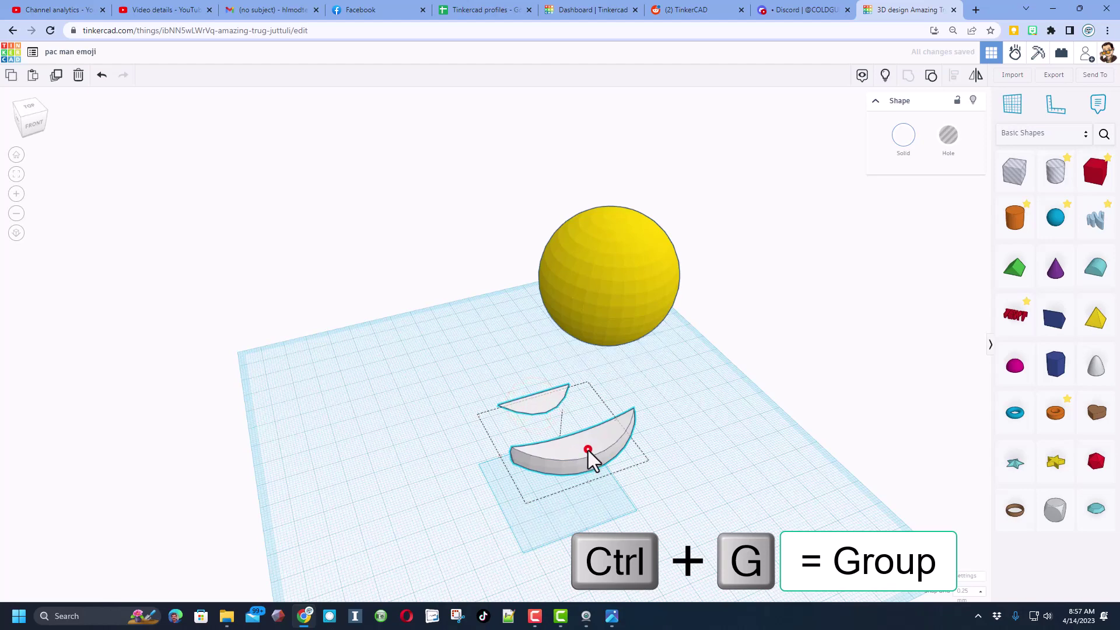
# Undo the cut and lower the box hole further to readjust it.
pyautogui.hotkey('ctrl', 'z')
pyautogui.moveTo(588, 451); pyautogui.dragTo(325, 560, button='right')
pyautogui.click(465, 425)
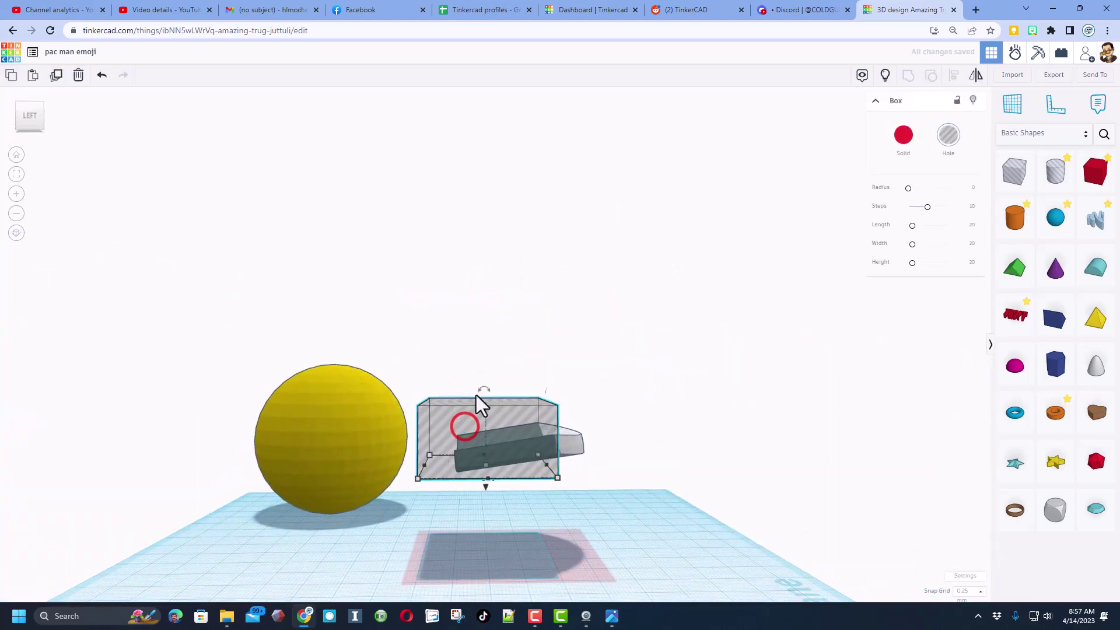
pyautogui.click(486, 486)
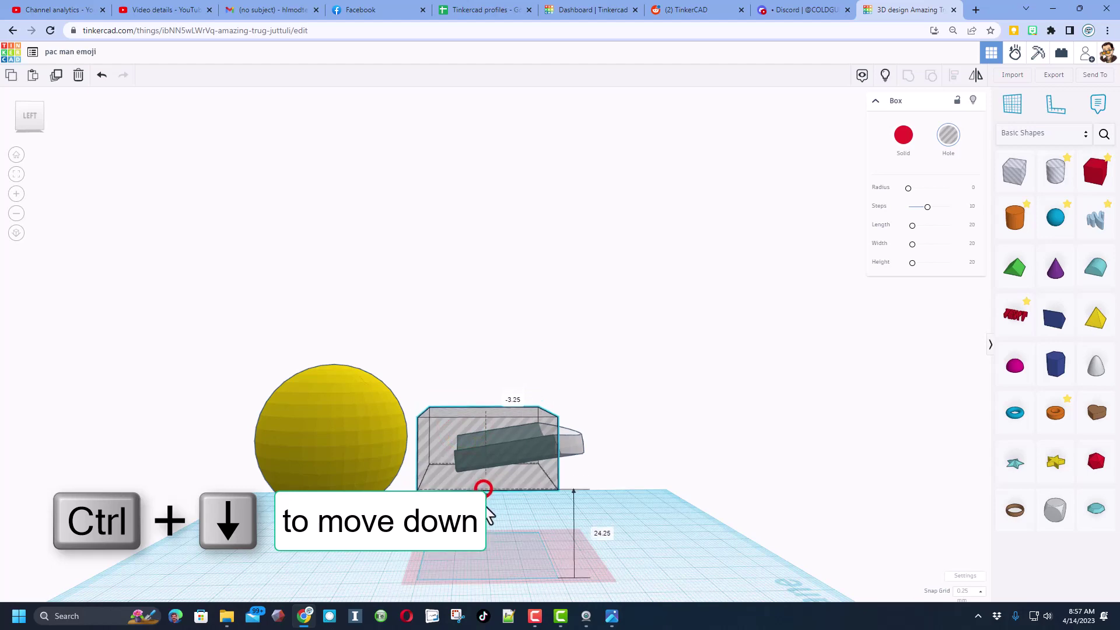
pyautogui.click(663, 510)
pyautogui.moveTo(663, 509); pyautogui.dragTo(856, 182, button='right')
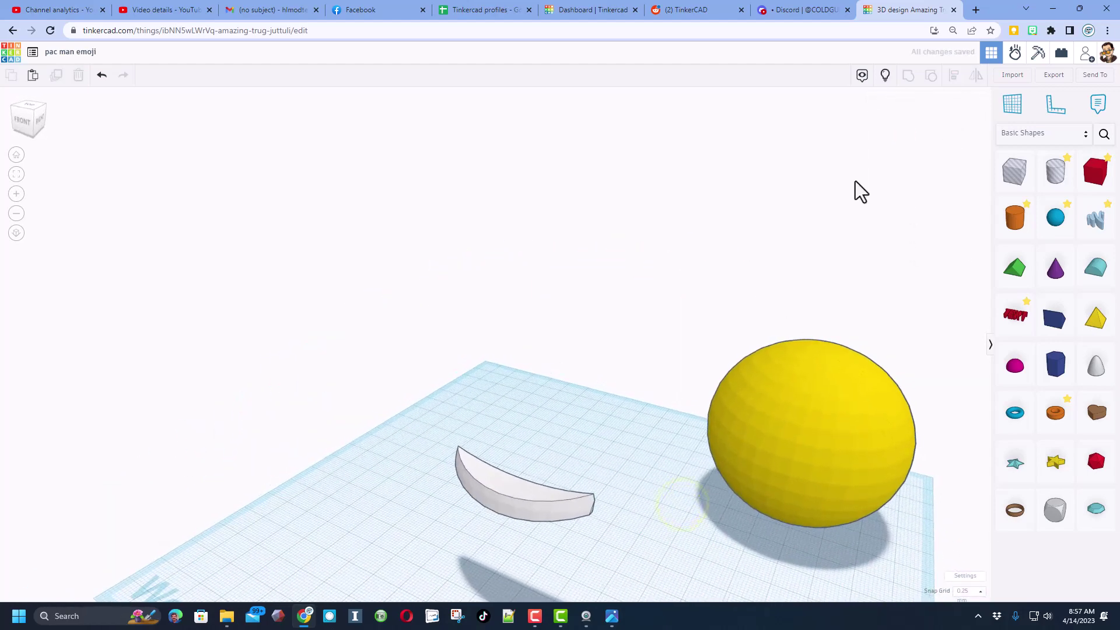
# Reveal the face sphere and colour the second sphere black.
pyautogui.click(885, 77)
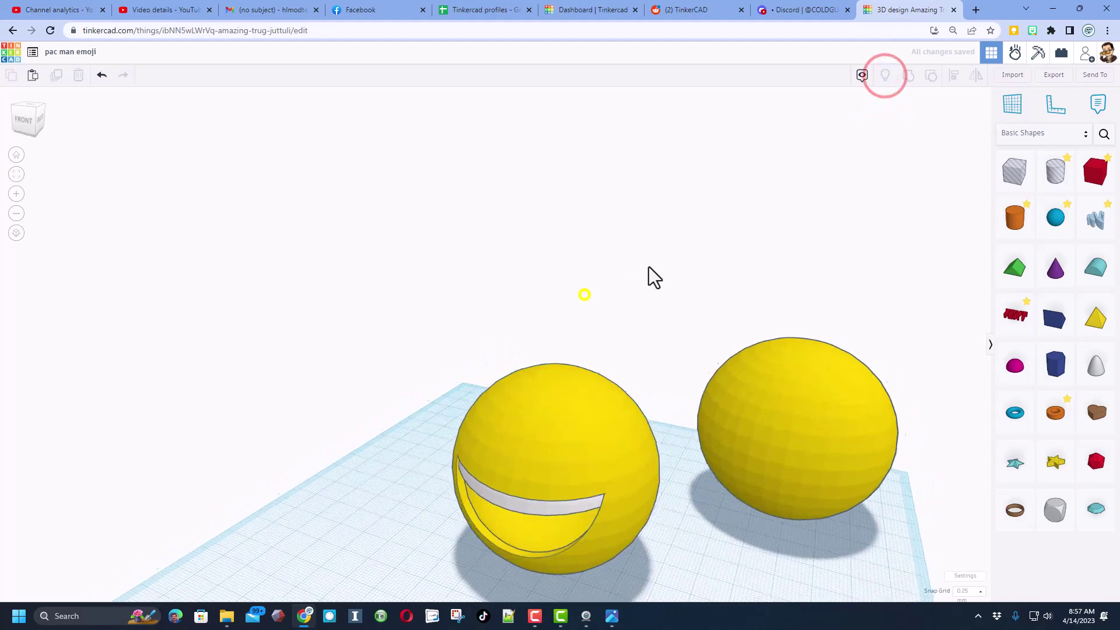
pyautogui.moveTo(649, 267); pyautogui.dragTo(700, 428, button='right')
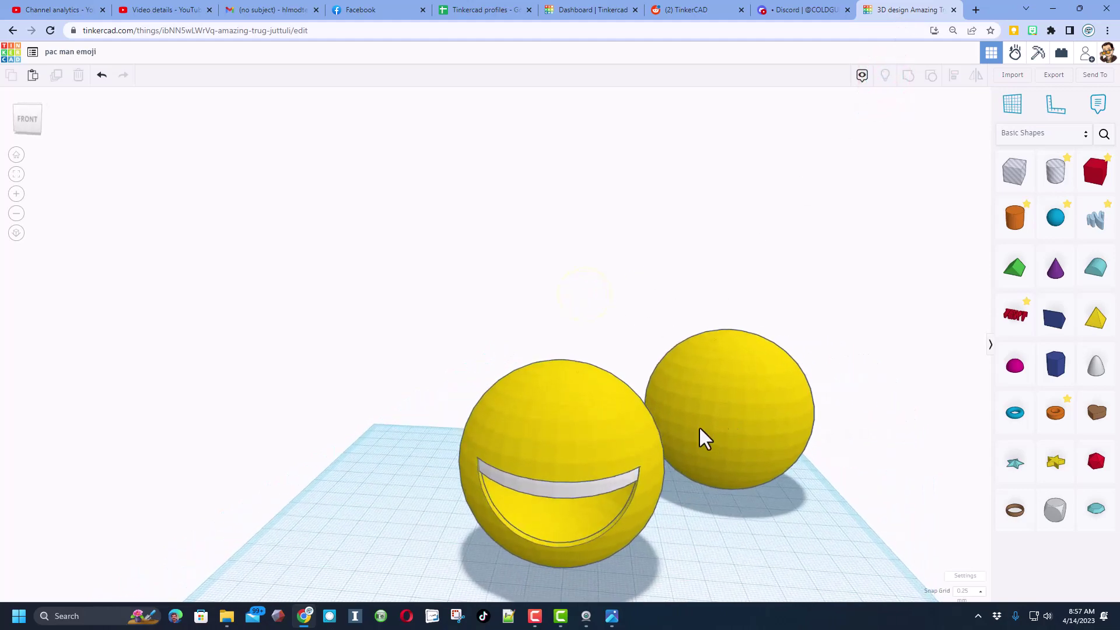
pyautogui.click(741, 405)
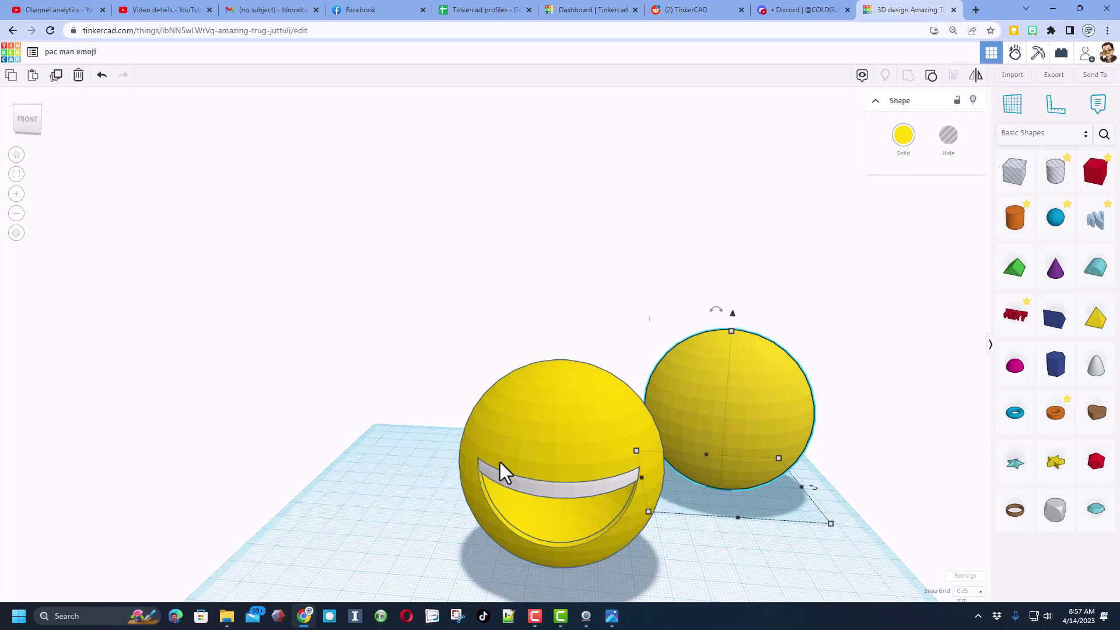
pyautogui.click(903, 135)
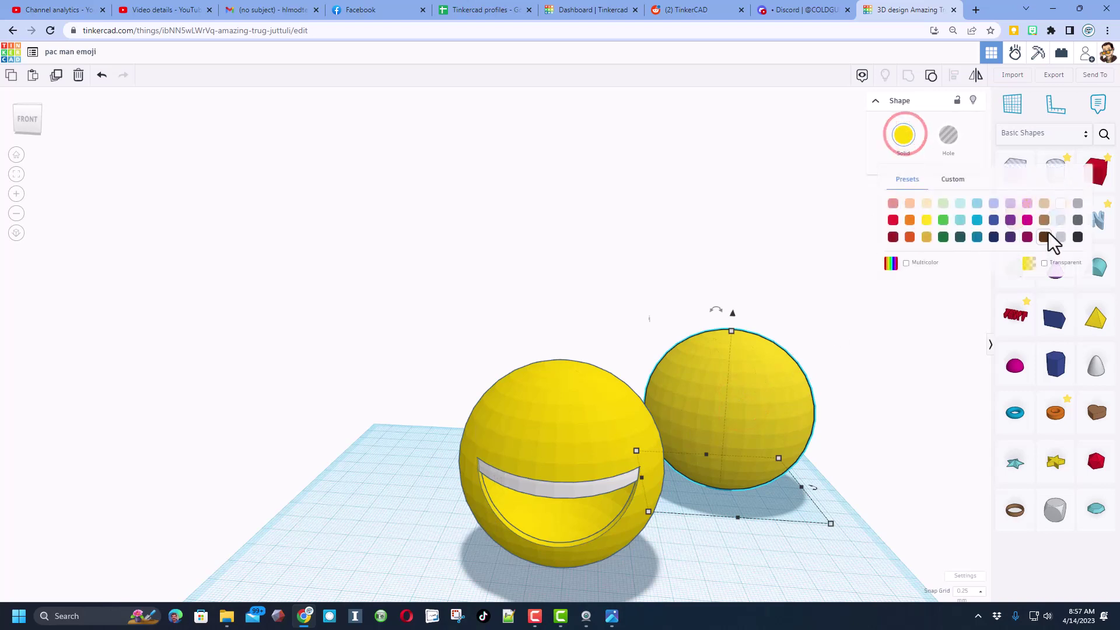
pyautogui.click(1078, 236)
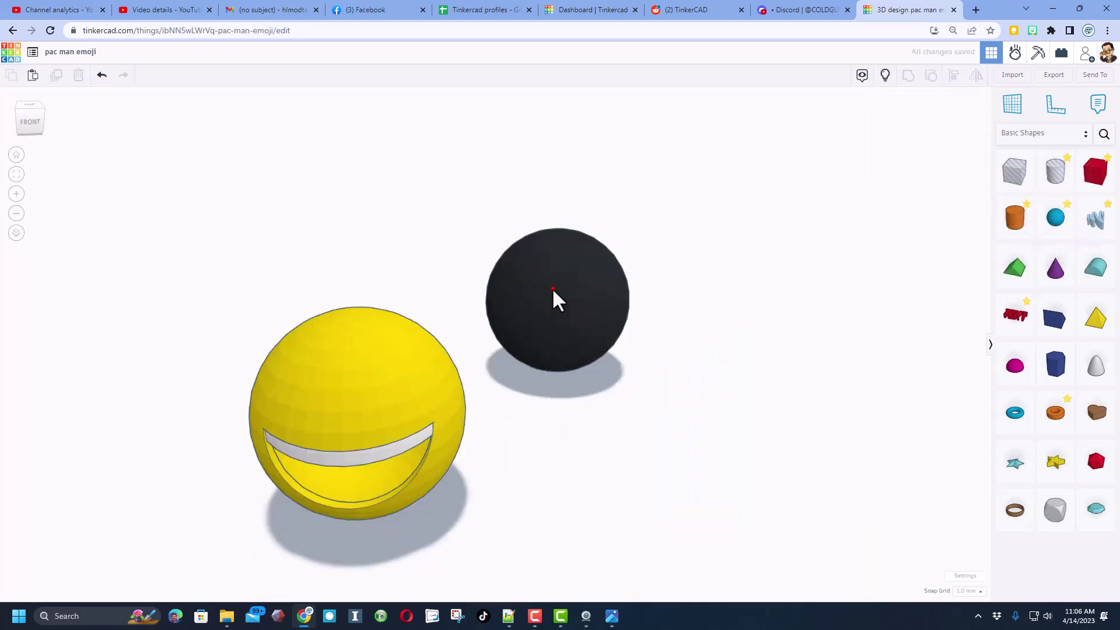
# Duplicate the black sphere as a hole, lower it and set its height to 56.00.
pyautogui.click(553, 289)
pyautogui.hotkey('ctrl', 'd')
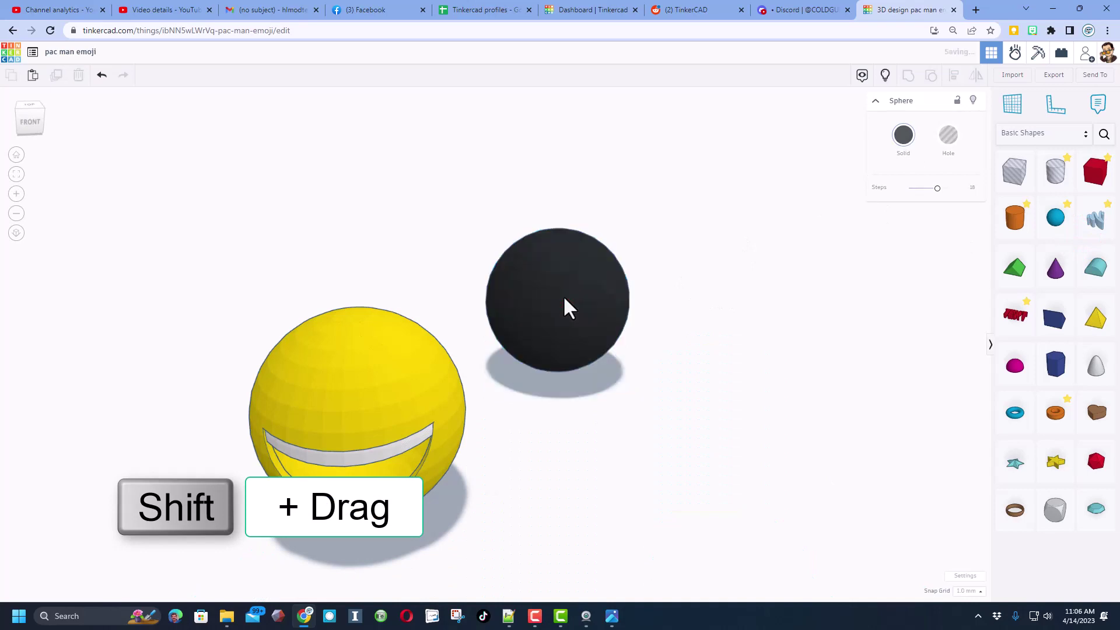
pyautogui.moveTo(565, 298); pyautogui.dragTo(636, 329)
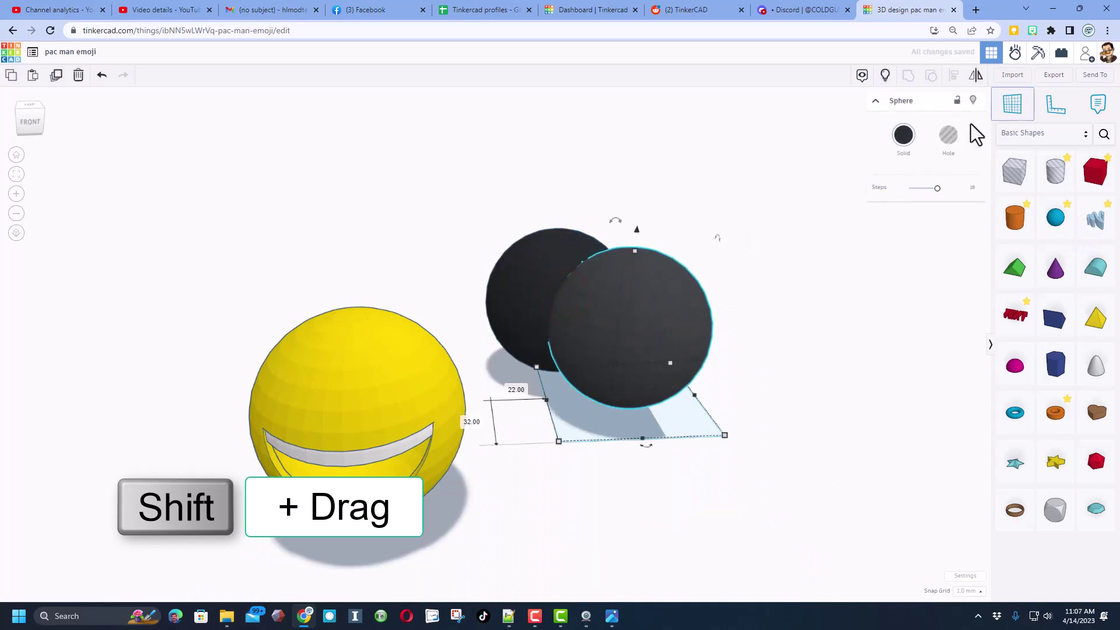
pyautogui.click(949, 135)
pyautogui.moveTo(636, 225); pyautogui.dragTo(633, 264)
pyautogui.click(671, 330)
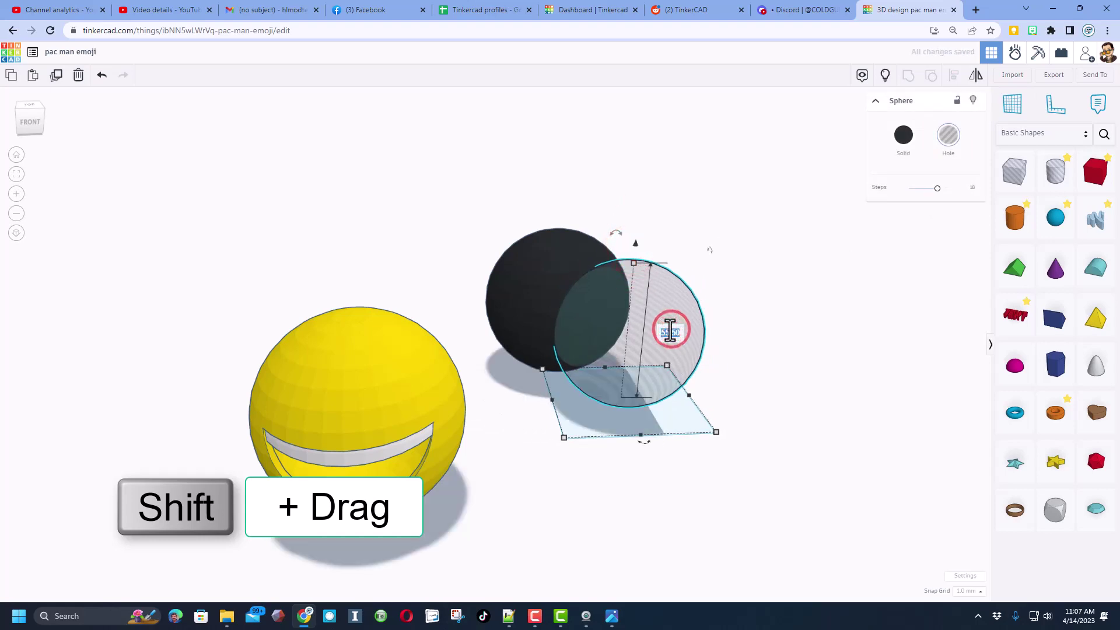
pyautogui.press('Return')
# Align the hole sphere with the black sphere on all three axes and group them.
pyautogui.moveTo(686, 194); pyautogui.dragTo(560, 345)
pyautogui.press('l')
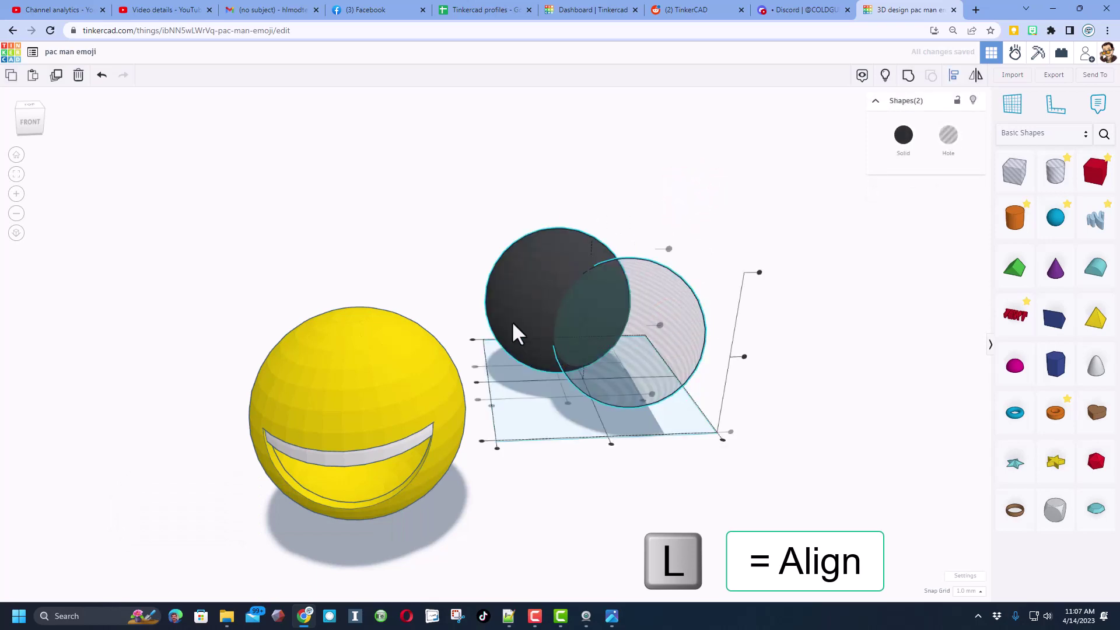
pyautogui.click(475, 367)
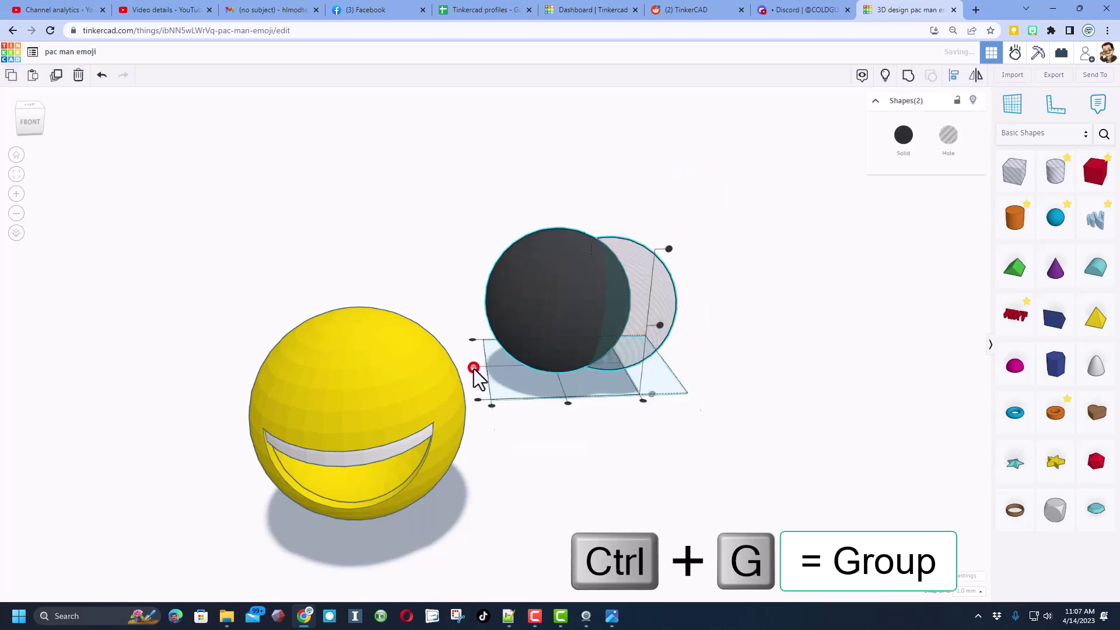
pyautogui.click(569, 402)
pyautogui.click(660, 325)
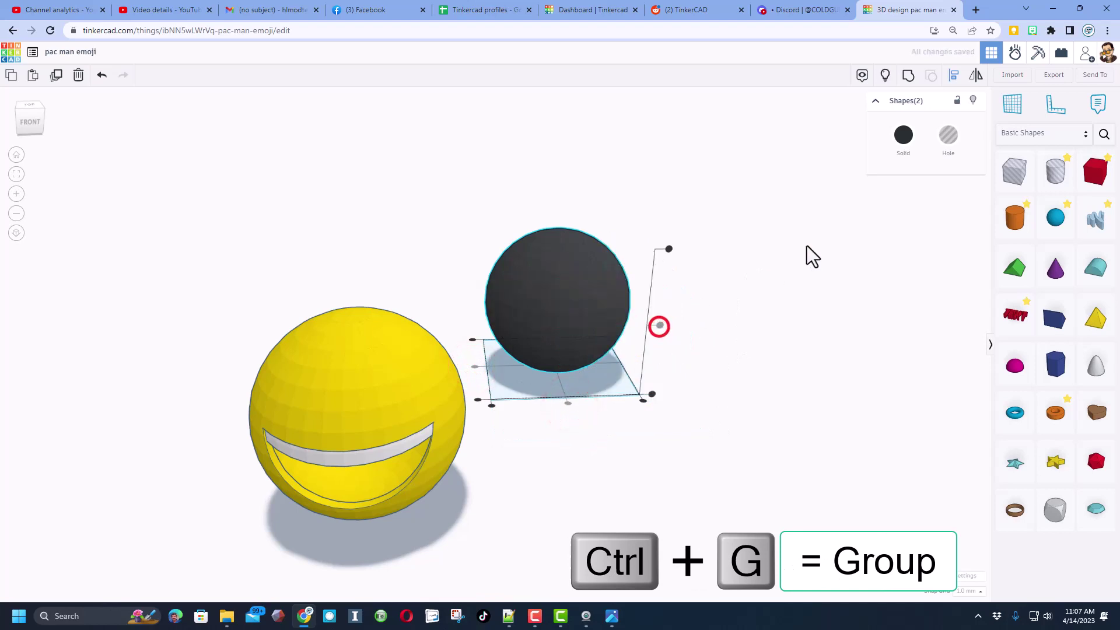
pyautogui.click(908, 76)
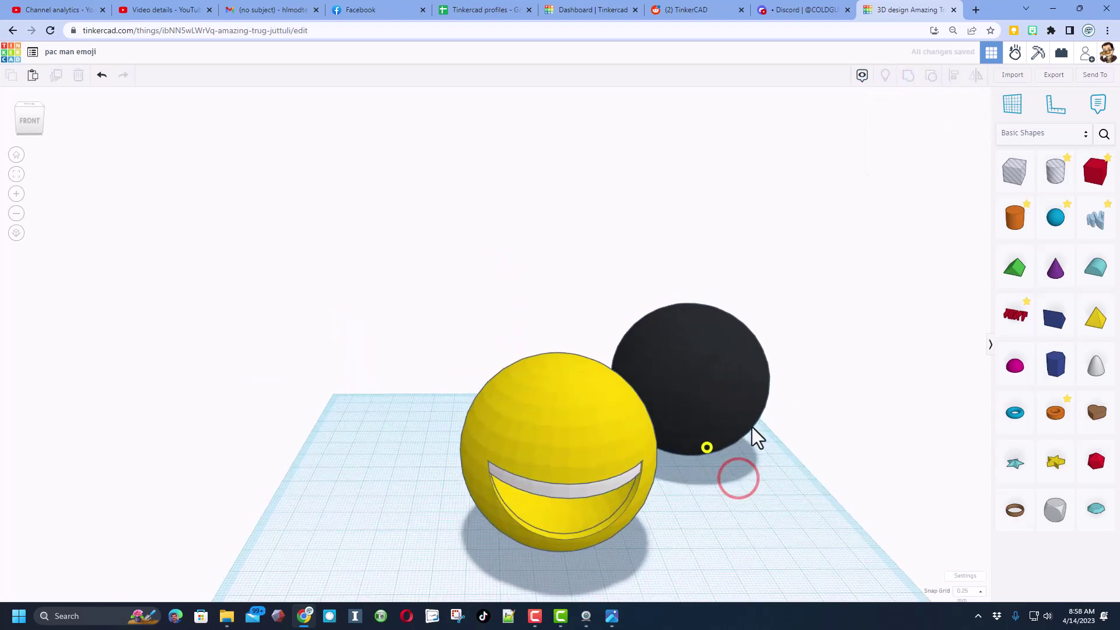
# Add a cylinder behind the black sphere with the maximum 64 sides.
pyautogui.moveTo(752, 437); pyautogui.dragTo(431, 460, button='right')
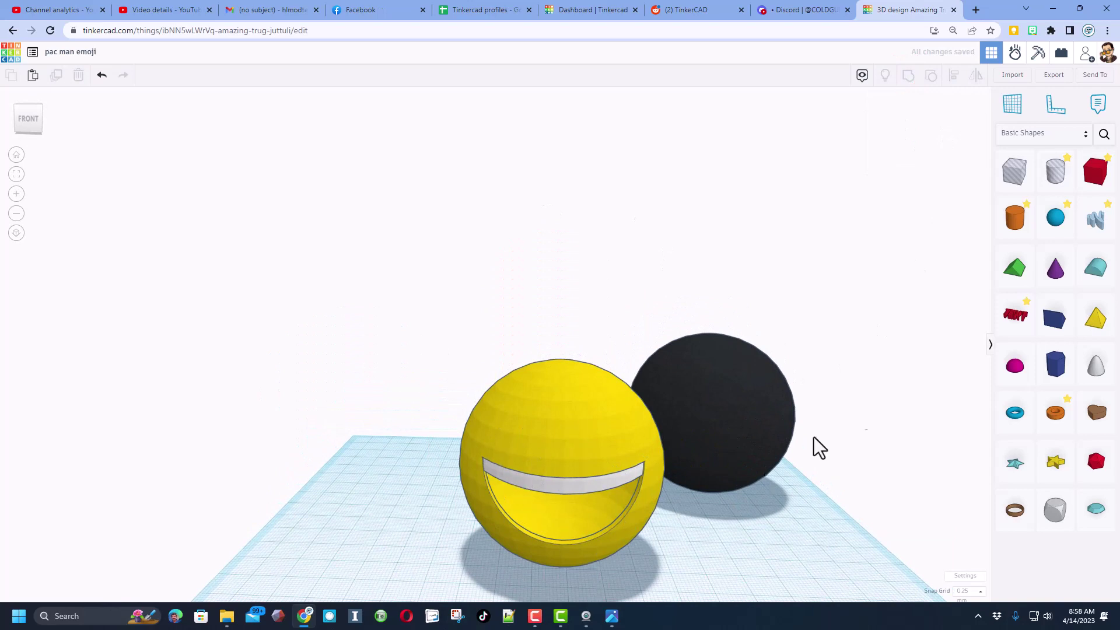
pyautogui.moveTo(1014, 217); pyautogui.dragTo(726, 522)
pyautogui.click(912, 188)
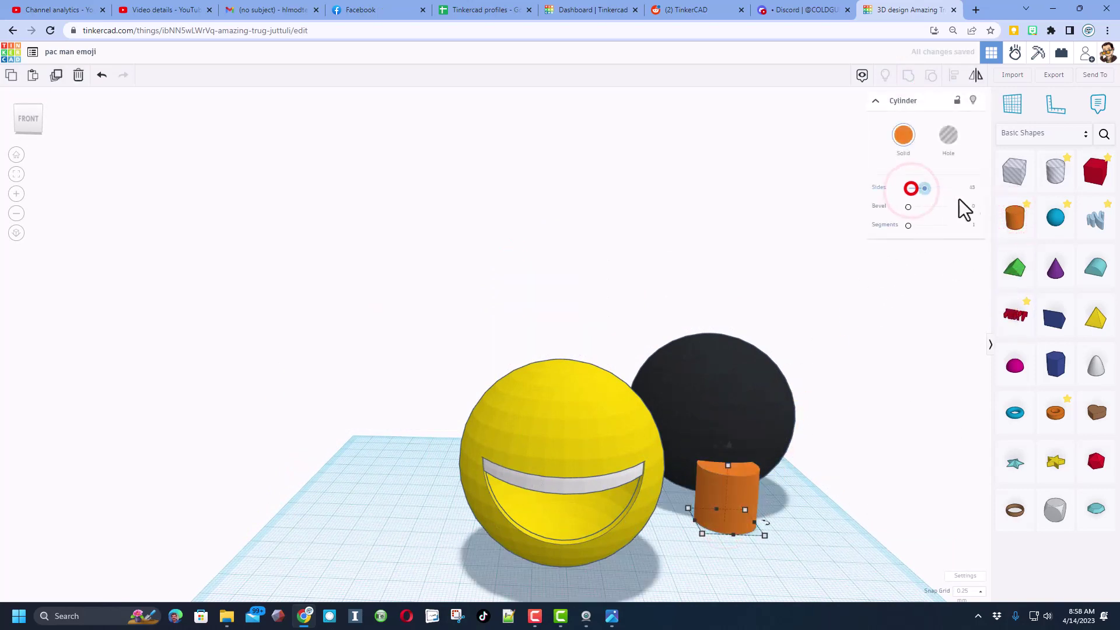
pyautogui.moveTo(963, 209); pyautogui.dragTo(976, 202)
pyautogui.moveTo(820, 426); pyautogui.dragTo(618, 337, button='right')
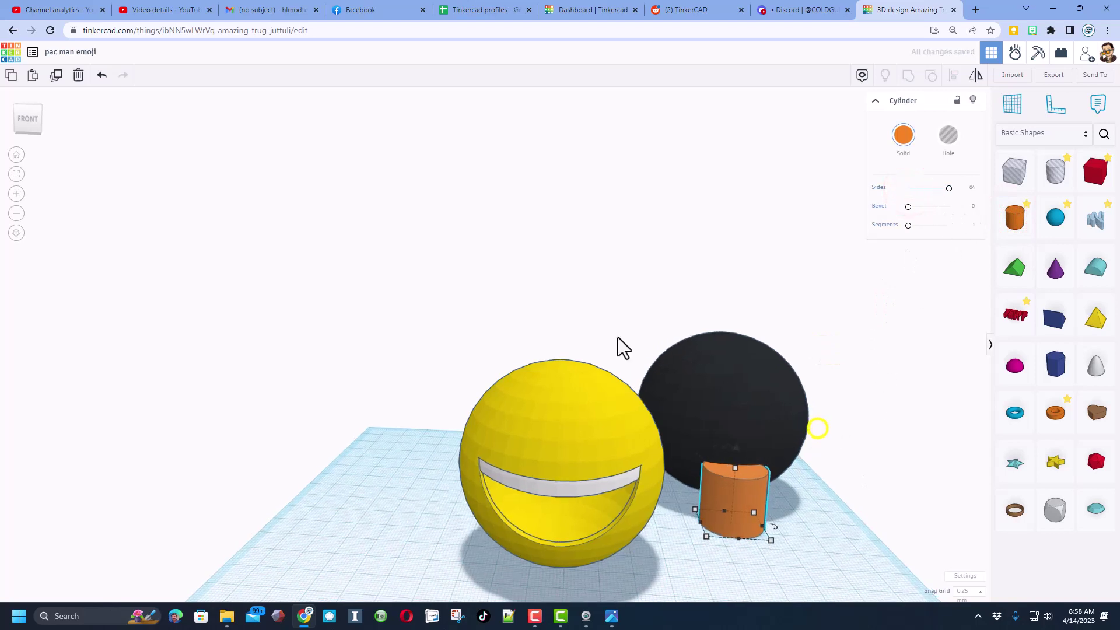
# Tip the cylinder 90 degrees onto its side.
pyautogui.click(35, 113)
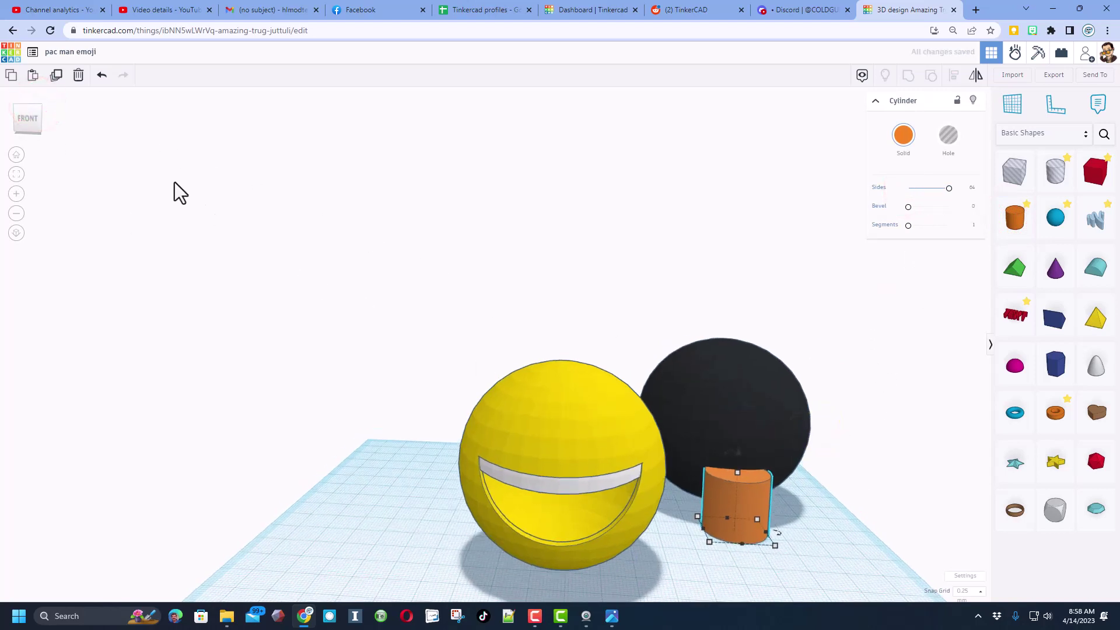
pyautogui.moveTo(41, 108); pyautogui.dragTo(808, 590)
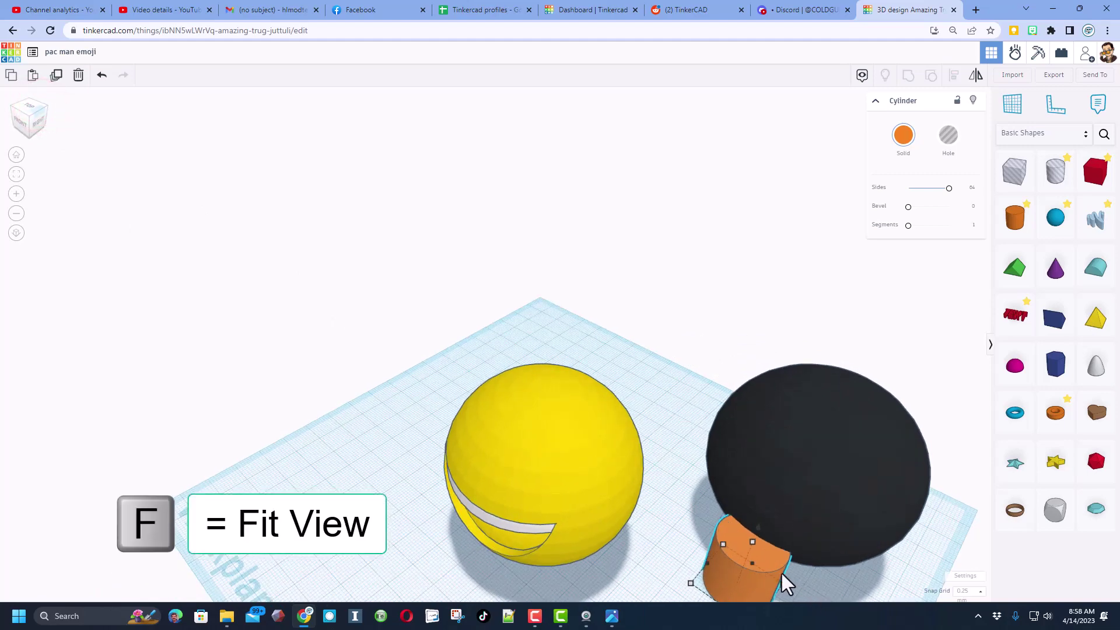
pyautogui.press('f')
pyautogui.moveTo(390, 167)
pyautogui.mouseDown()
pyautogui.moveTo(398, 172)
pyautogui.moveTo(325, 275)
pyautogui.moveTo(305, 350)
pyautogui.mouseUp()
pyautogui.moveTo(303, 356); pyautogui.dragTo(498, 377, button='right')
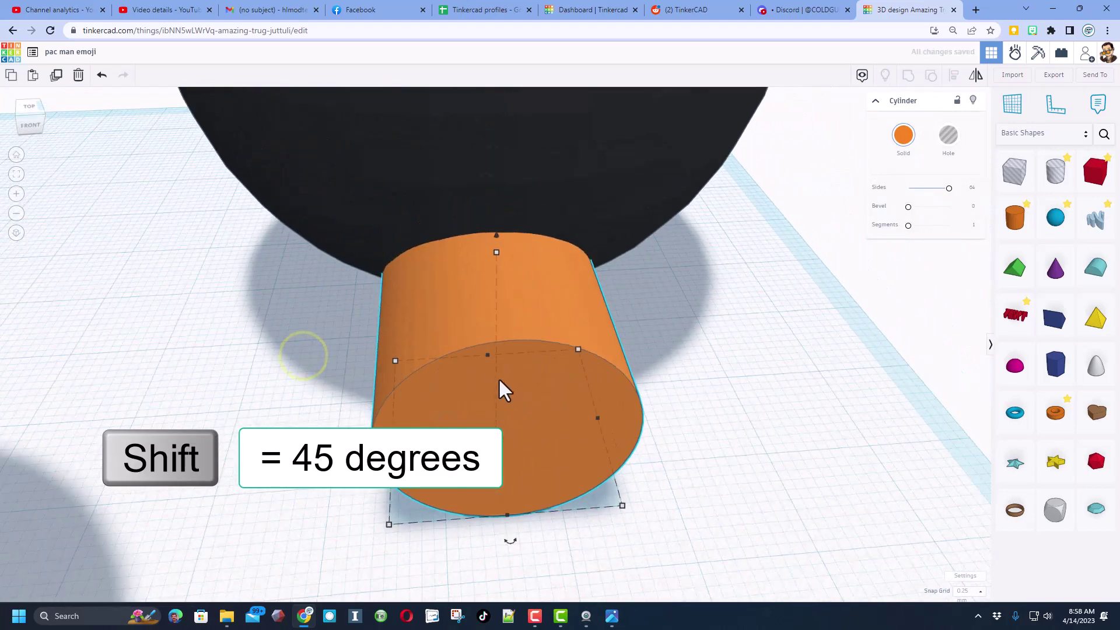
pyautogui.scroll(-5, 500, 381)
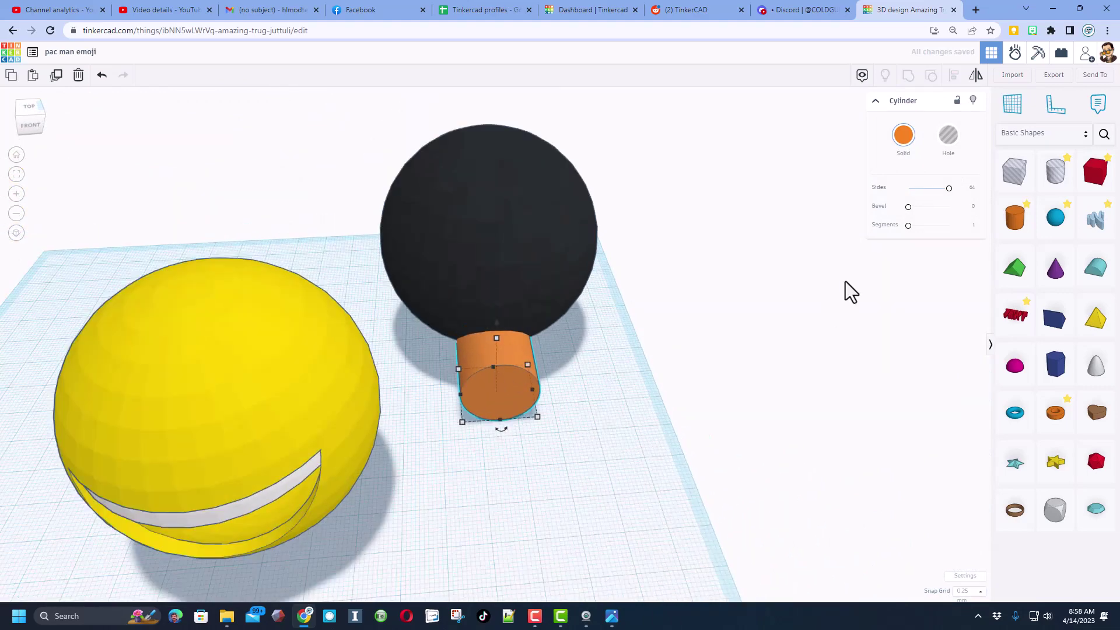
# Make the cylinder a hole and scale it up, entering 36 as its width.
pyautogui.click(948, 136)
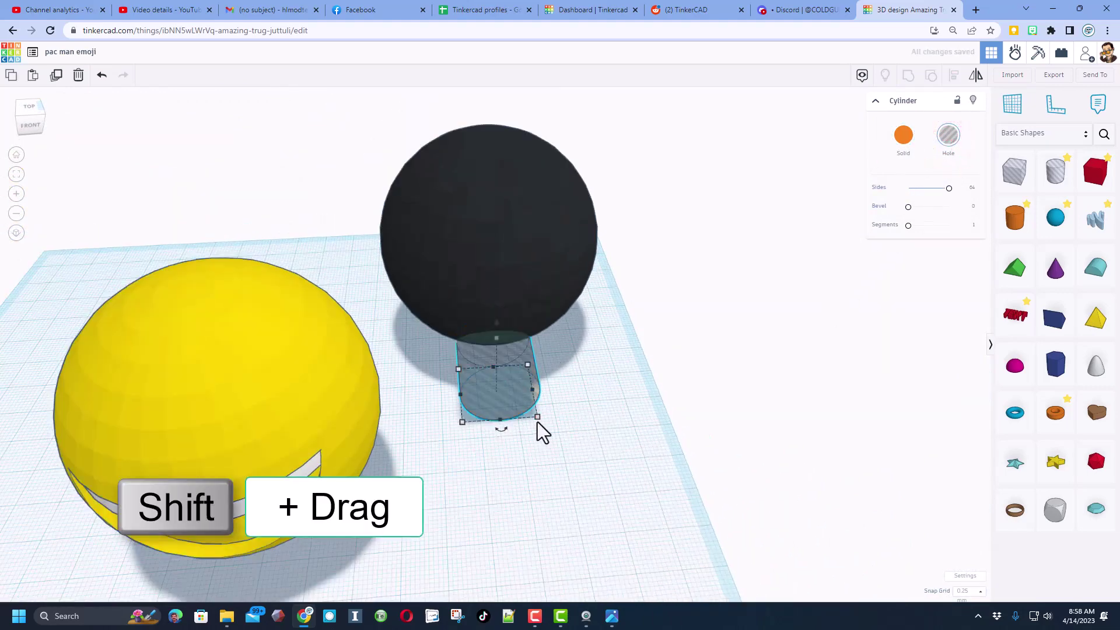
pyautogui.keyDown('shift'); pyautogui.moveTo(538, 418); pyautogui.dragTo(627, 472); pyautogui.keyUp('shift')
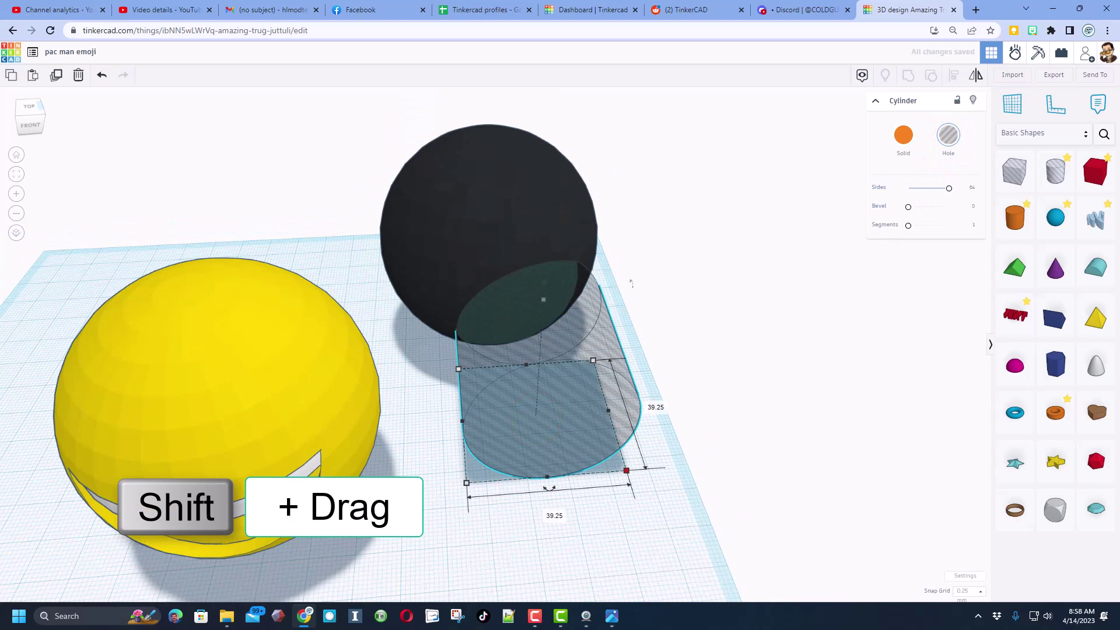
pyautogui.click(553, 516)
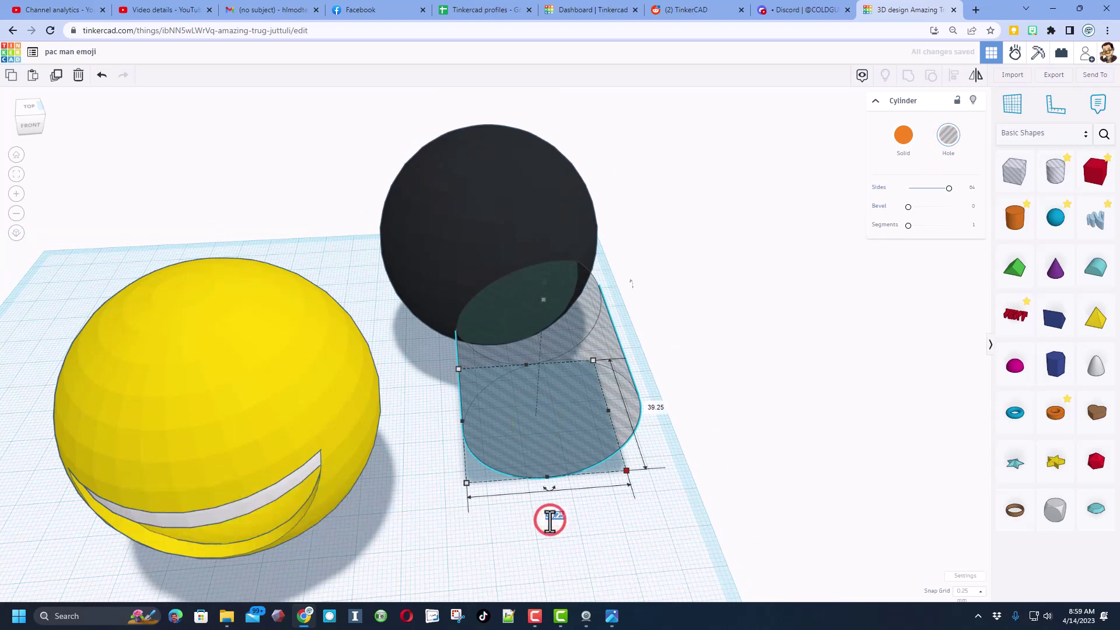
pyautogui.write('36')
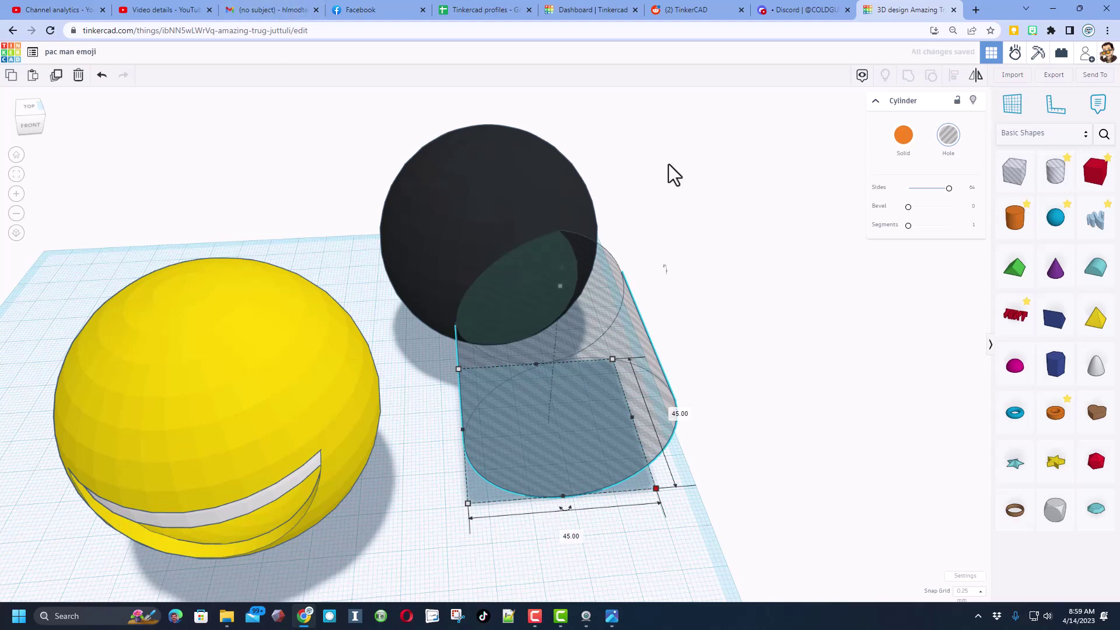
# Center the hole cylinder on the black sphere with Align.
pyautogui.moveTo(664, 156); pyautogui.dragTo(513, 292)
pyautogui.press('l')
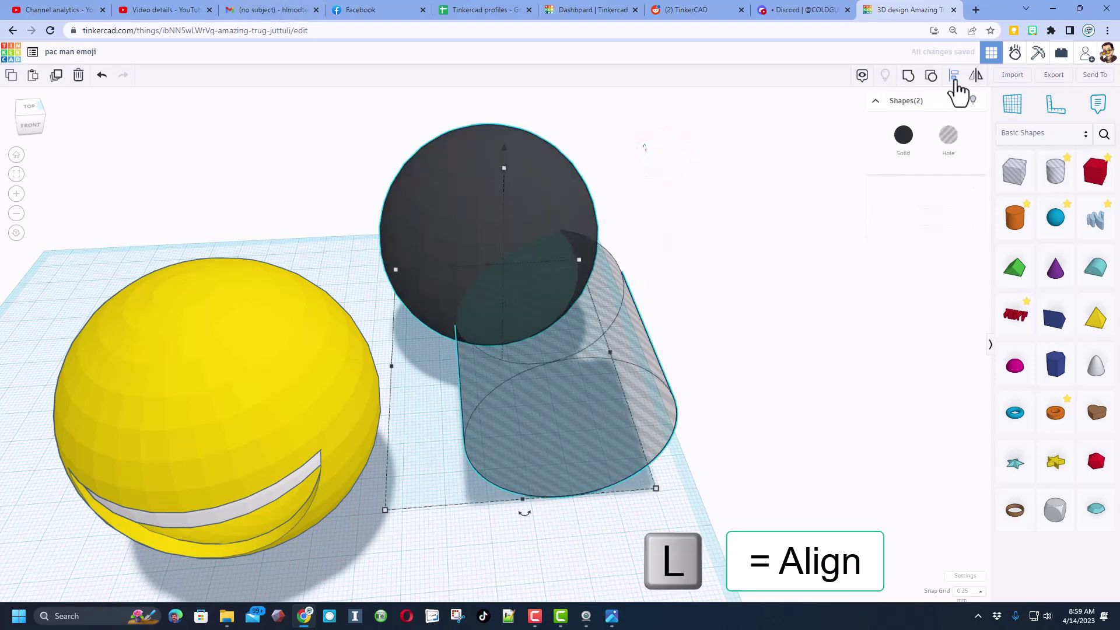
pyautogui.click(955, 82)
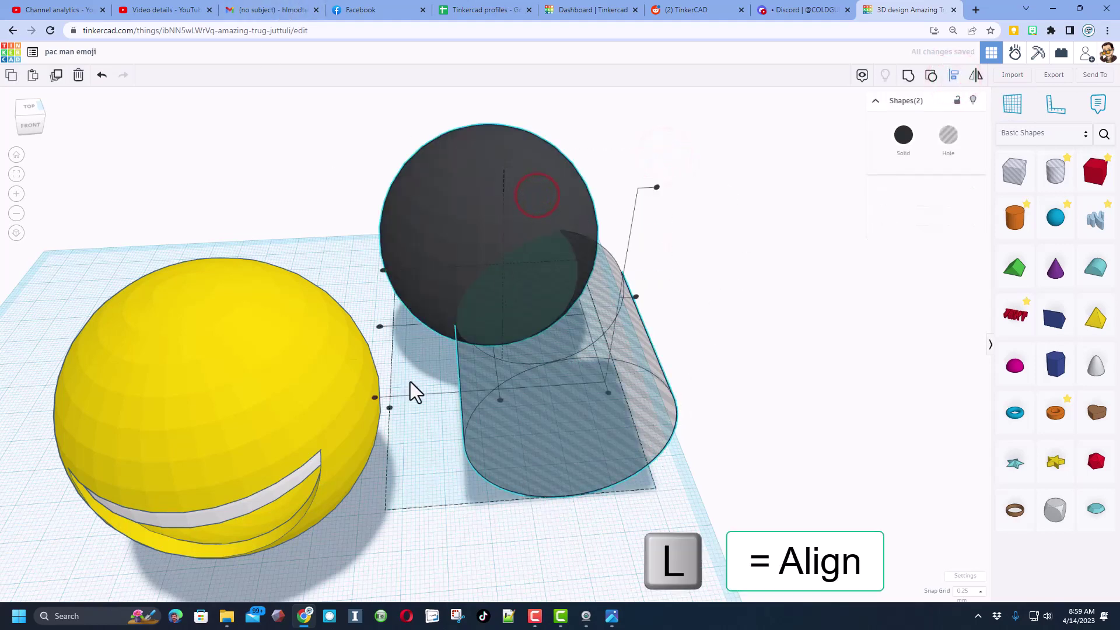
pyautogui.click(498, 400)
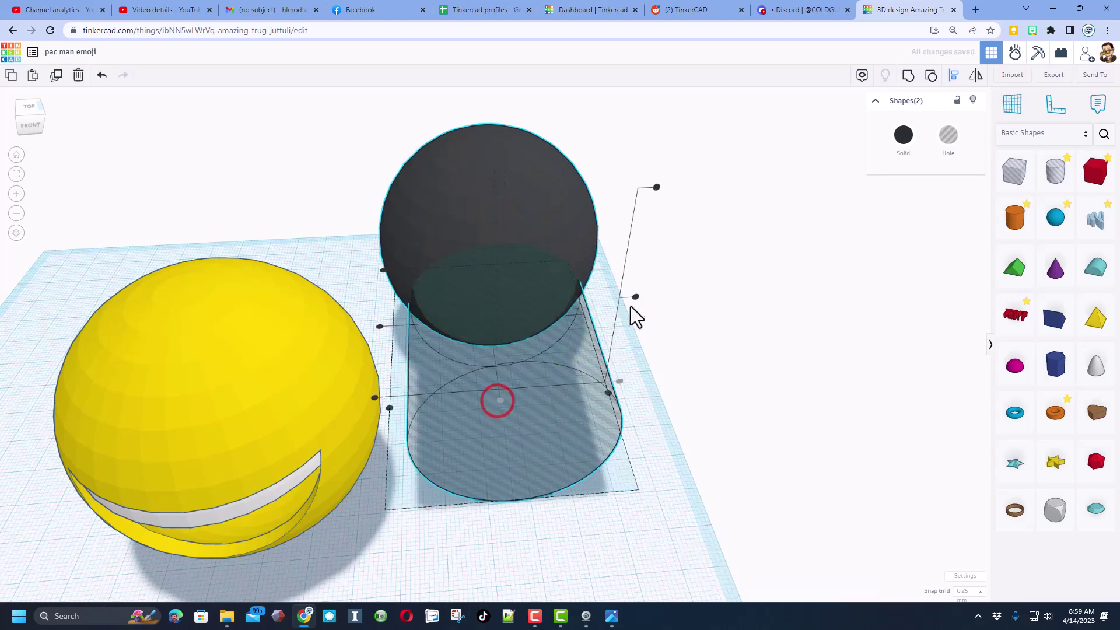
# Nudge the hole cylinder back into the sphere and group the two into one shape.
pyautogui.click(593, 157)
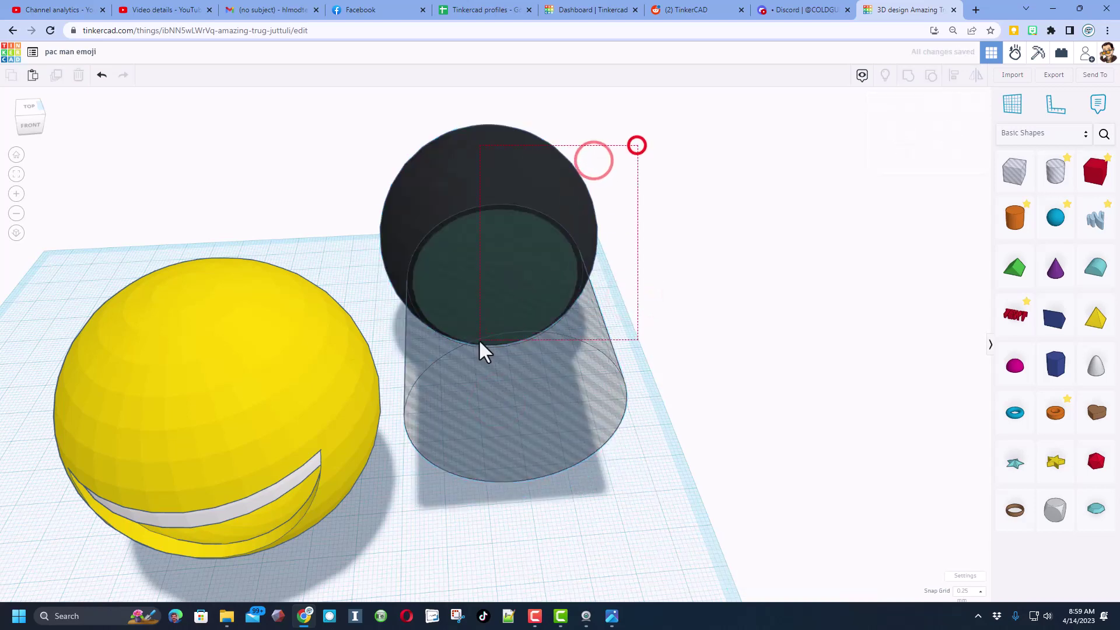
pyautogui.moveTo(635, 143); pyautogui.dragTo(865, 218)
pyautogui.click(584, 384)
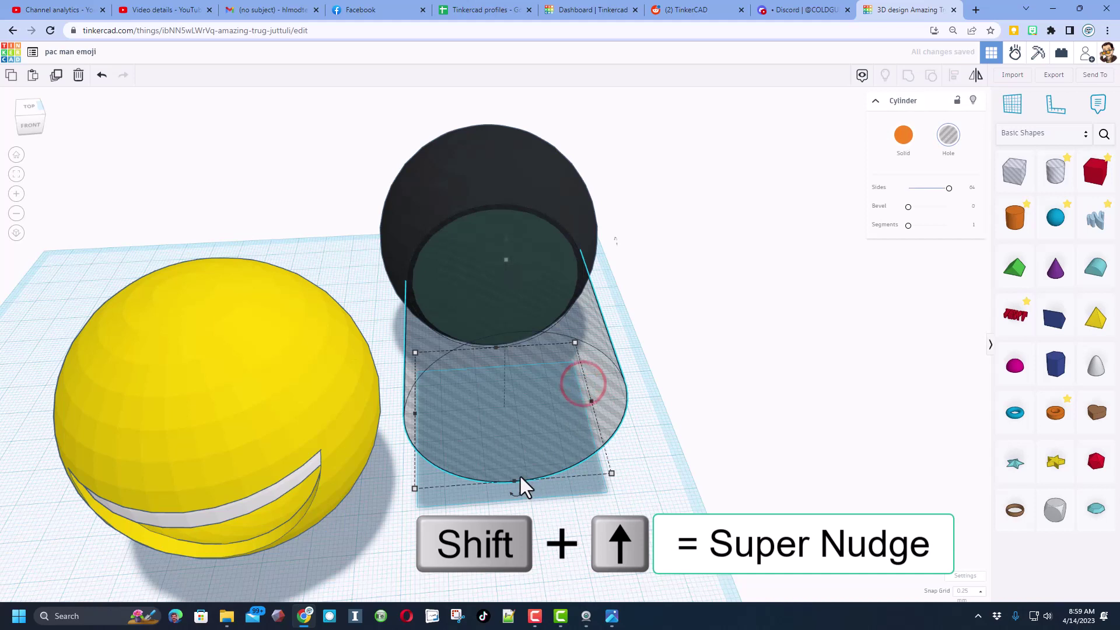
pyautogui.hotkey('shift', 'Up')
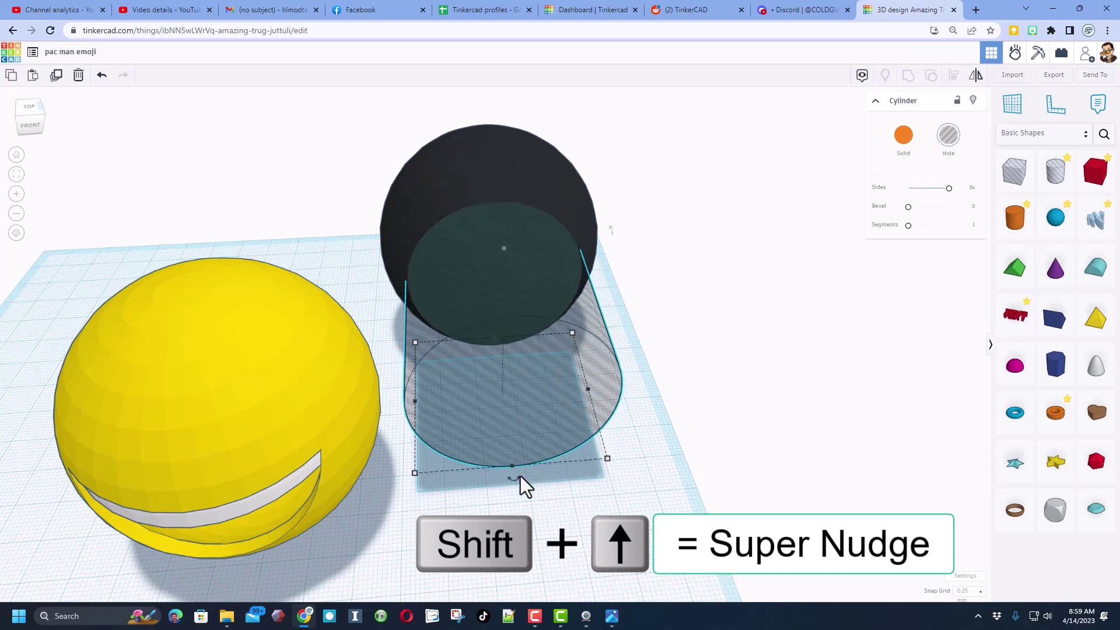
pyautogui.press('Up')
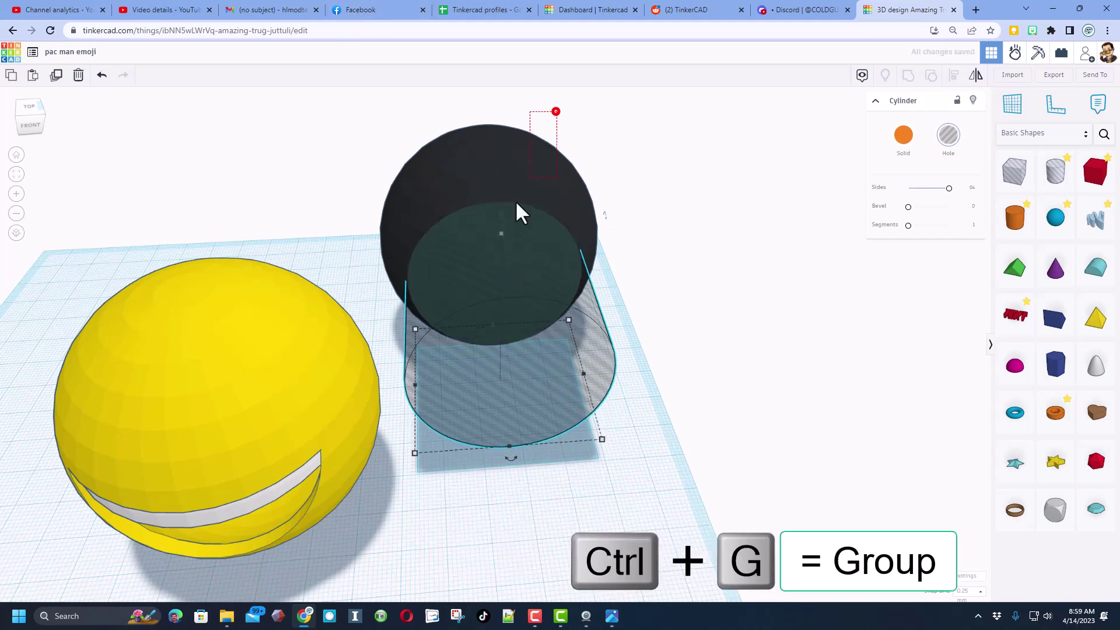
pyautogui.keyDown('shift'); pyautogui.click(483, 267); pyautogui.keyUp('shift')
pyautogui.hotkey('ctrl', 'g')
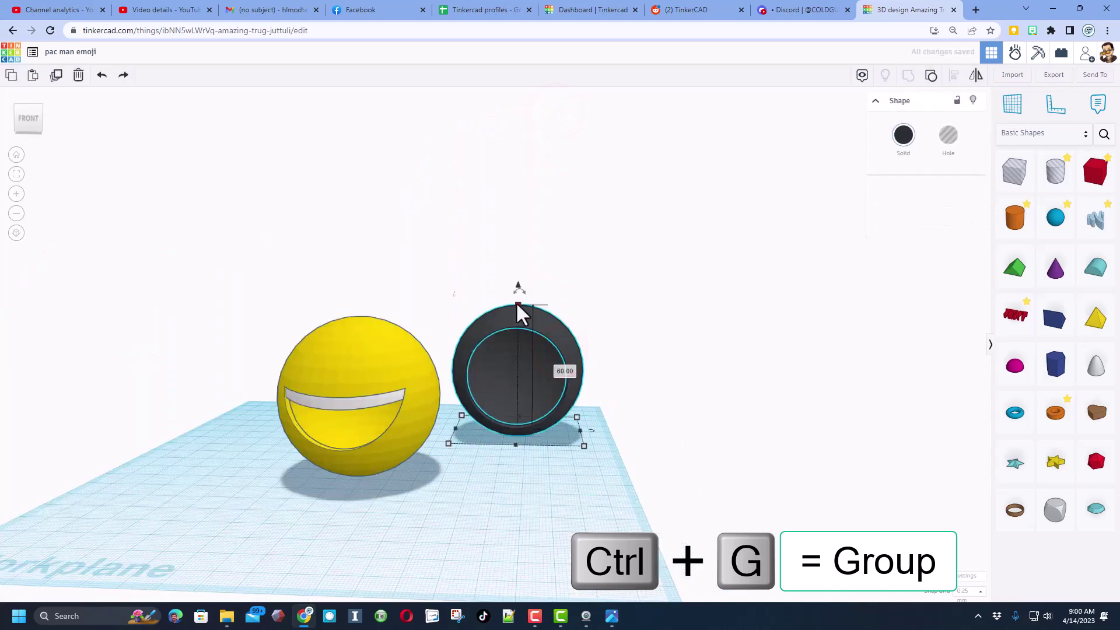
# Shrink the black sphere evenly to a height of 51.50.
pyautogui.click(373, 338)
pyautogui.click(500, 314)
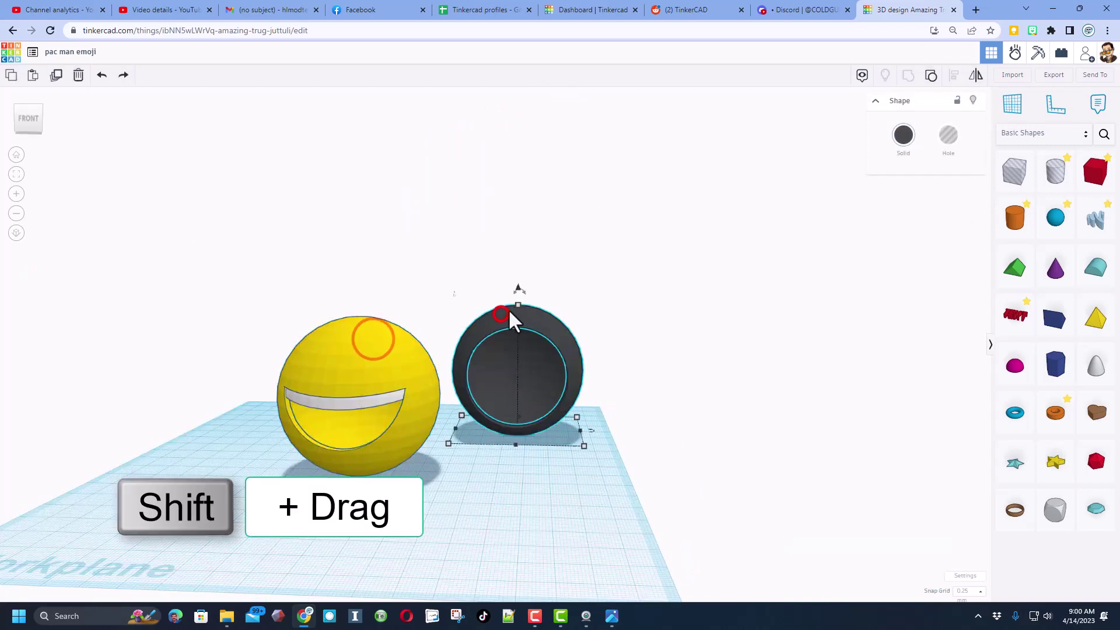
pyautogui.click(518, 304)
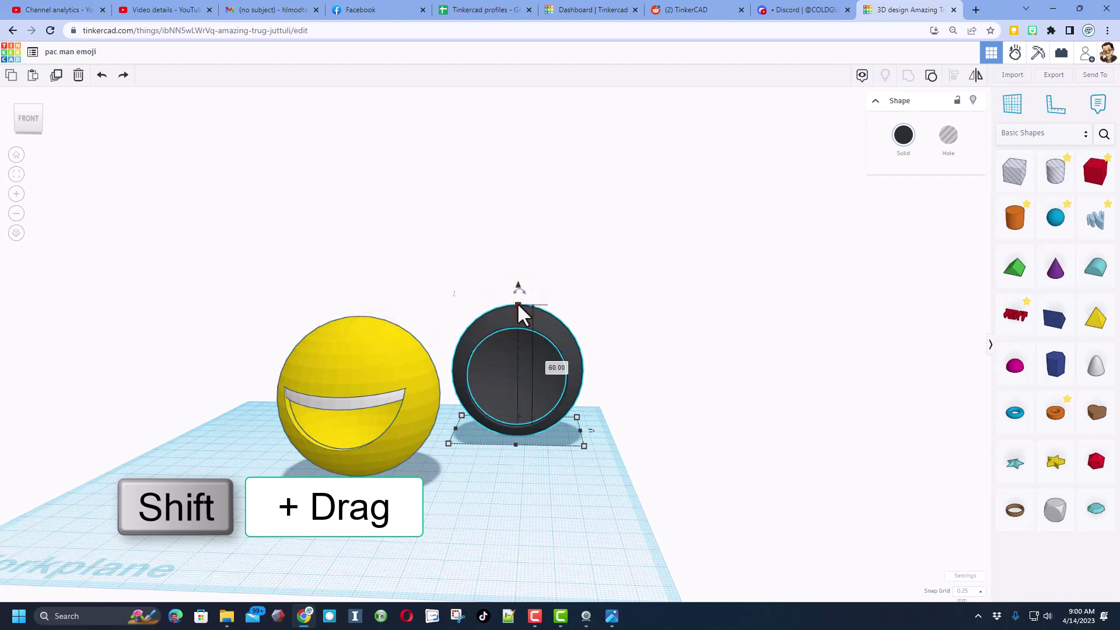
pyautogui.keyDown('shift'); pyautogui.moveTo(518, 304); pyautogui.dragTo(519, 322); pyautogui.keyUp('shift')
pyautogui.click(612, 374)
pyautogui.moveTo(611, 374); pyautogui.dragTo(566, 437, button='right')
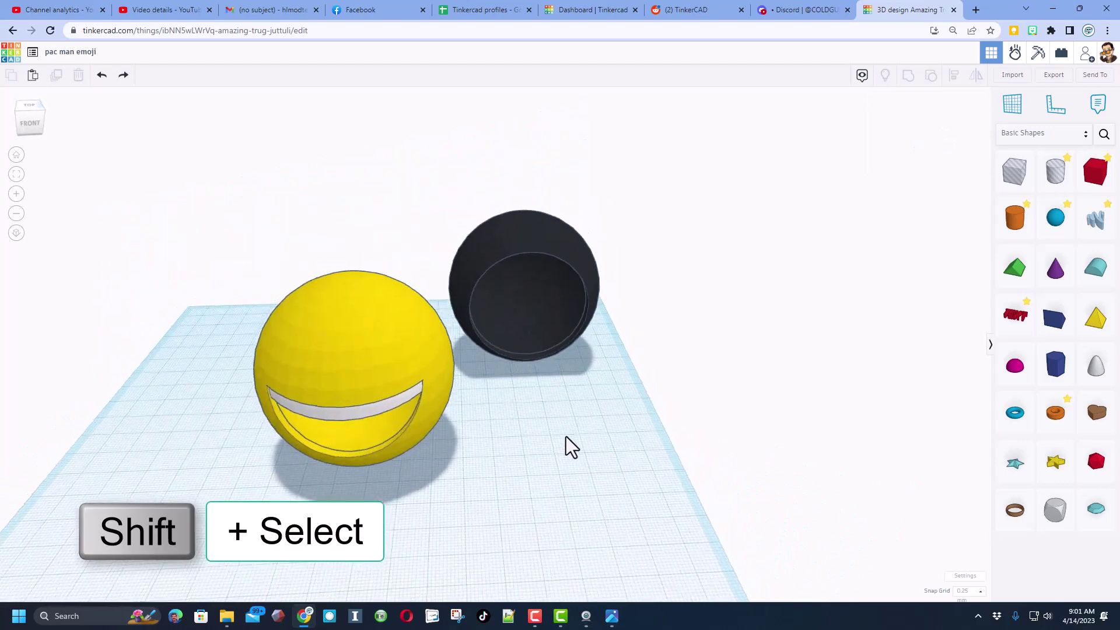
# Align the black sphere centred behind the yellow face, using the yellow sphere as reference.
pyautogui.click(362, 320)
pyautogui.keyDown('shift'); pyautogui.click(565, 230); pyautogui.keyUp('shift')
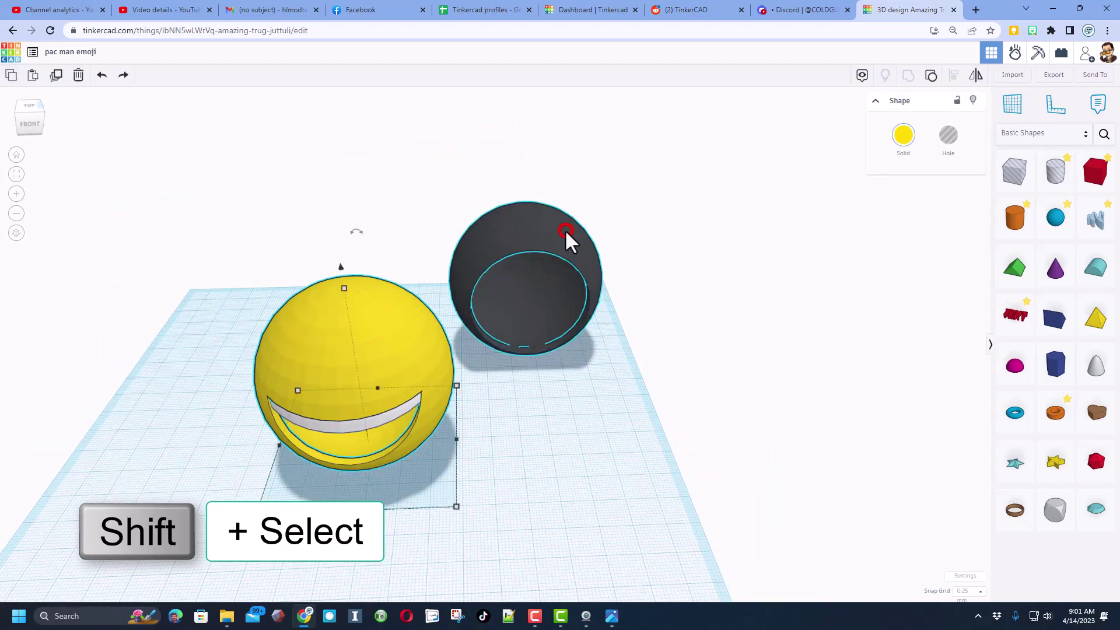
pyautogui.click(954, 75)
pyautogui.click(365, 343)
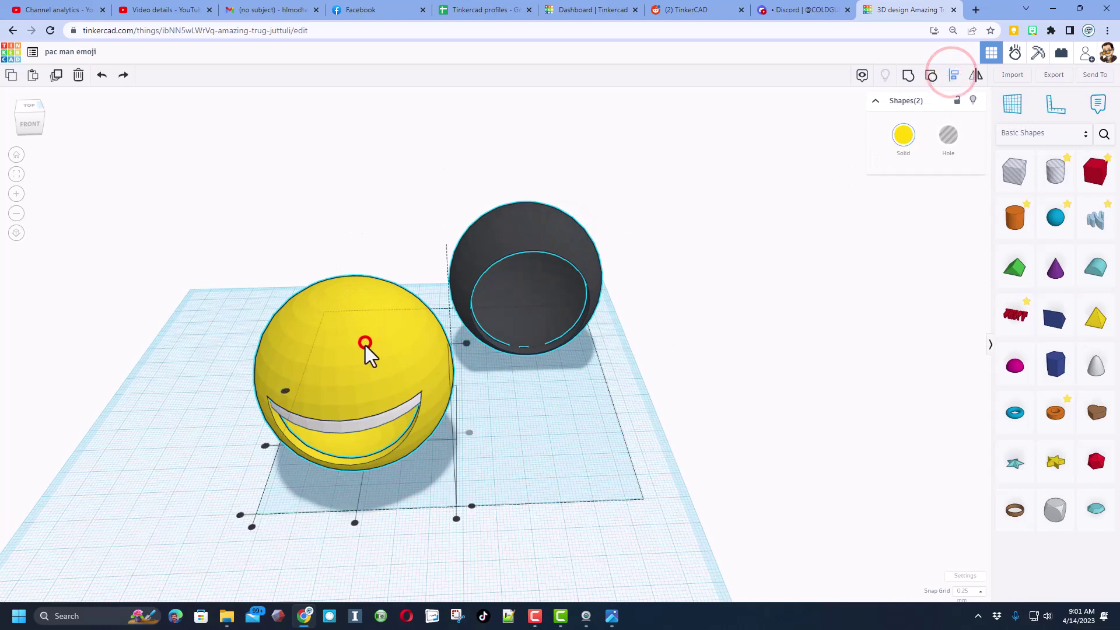
pyautogui.click(355, 522)
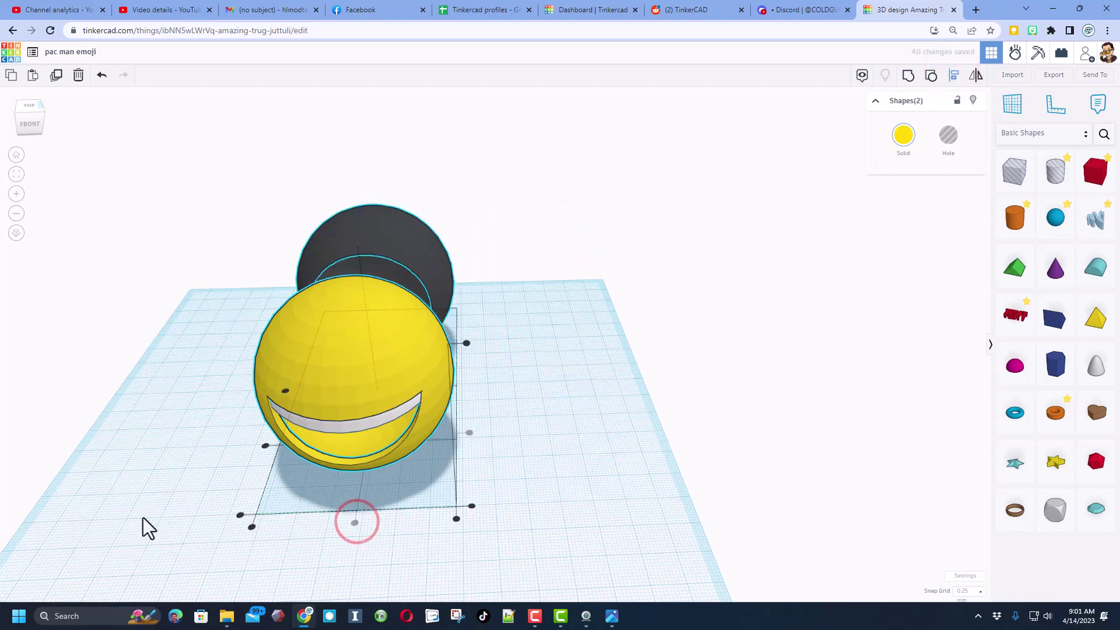
pyautogui.moveTo(156, 365); pyautogui.dragTo(289, 359, button='right')
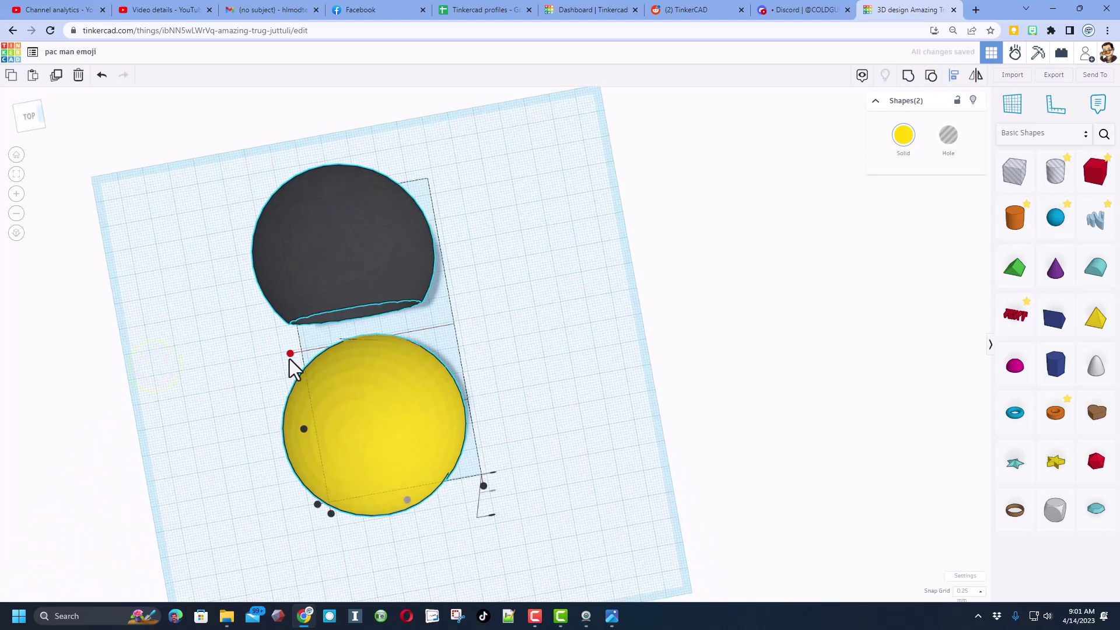
pyautogui.click(289, 354)
pyautogui.moveTo(459, 388); pyautogui.dragTo(445, 334, button='right')
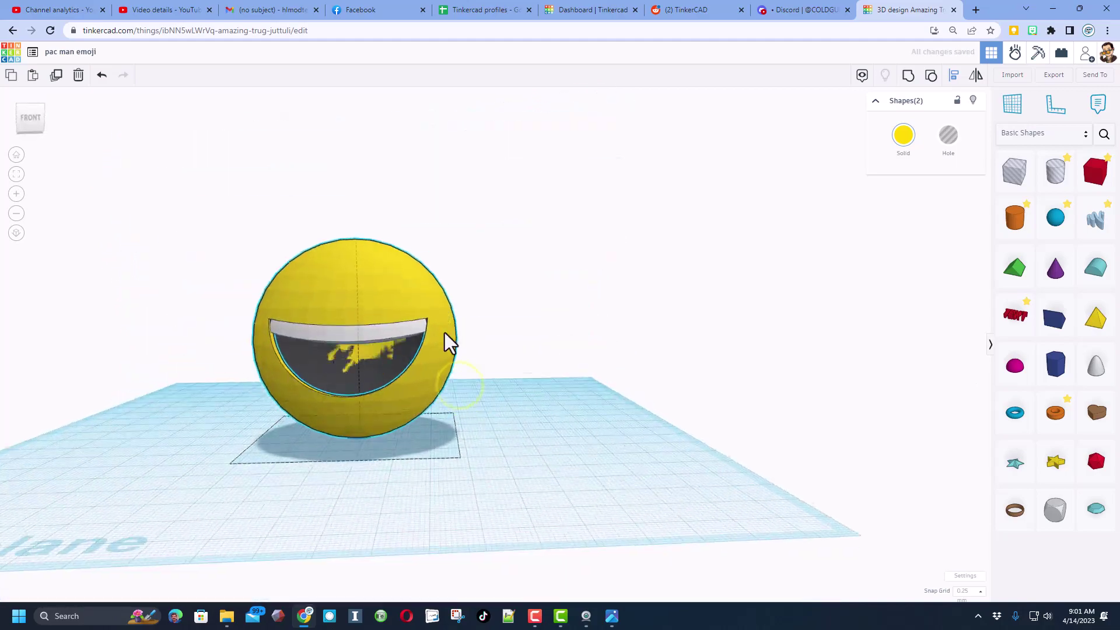
# Orbit around to inspect the black-filled mouth from a higher angle.
pyautogui.click(503, 485)
pyautogui.moveTo(502, 493); pyautogui.dragTo(495, 470, button='right')
pyautogui.click(353, 389)
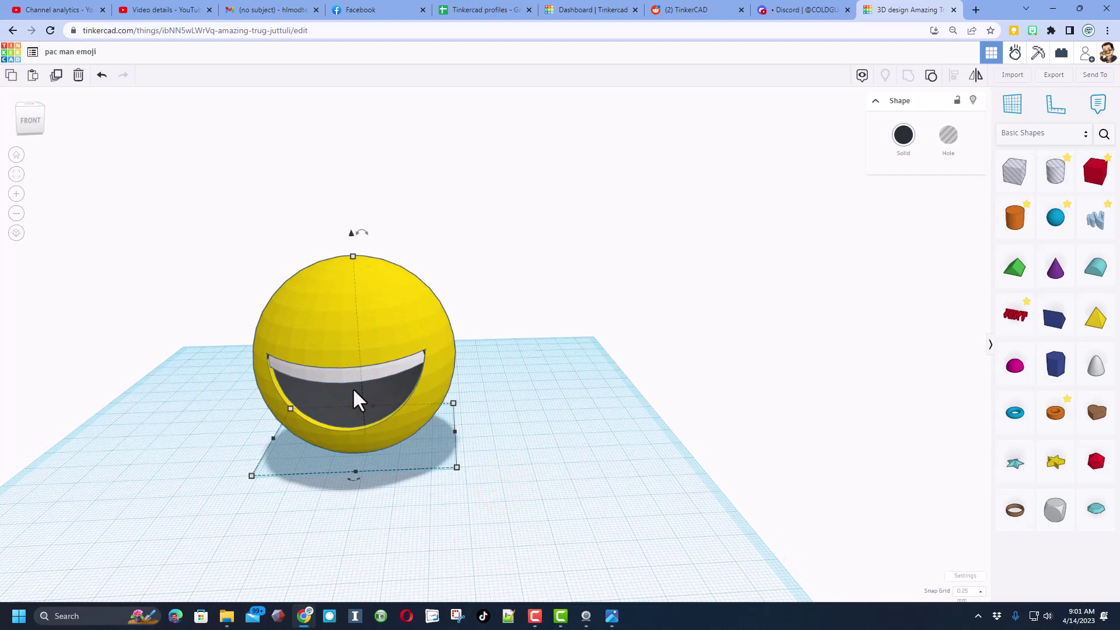
pyautogui.click(525, 463)
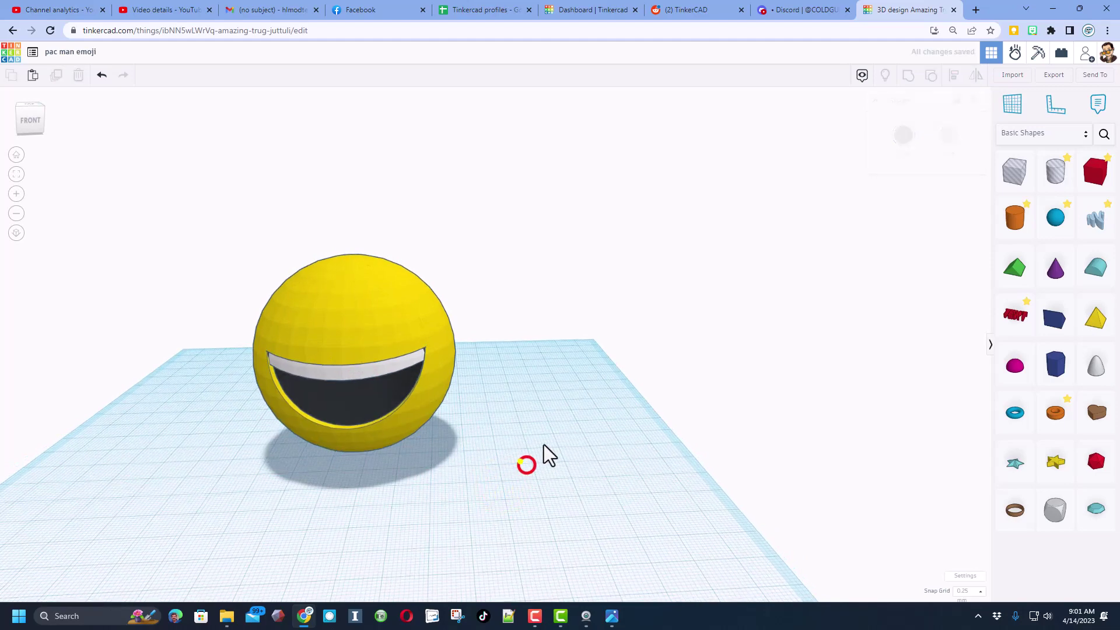
pyautogui.moveTo(545, 455)
pyautogui.mouseDown(button='right')
pyautogui.moveTo(633, 420)
pyautogui.moveTo(568, 468)
pyautogui.moveTo(534, 458)
pyautogui.mouseUp(button='right')
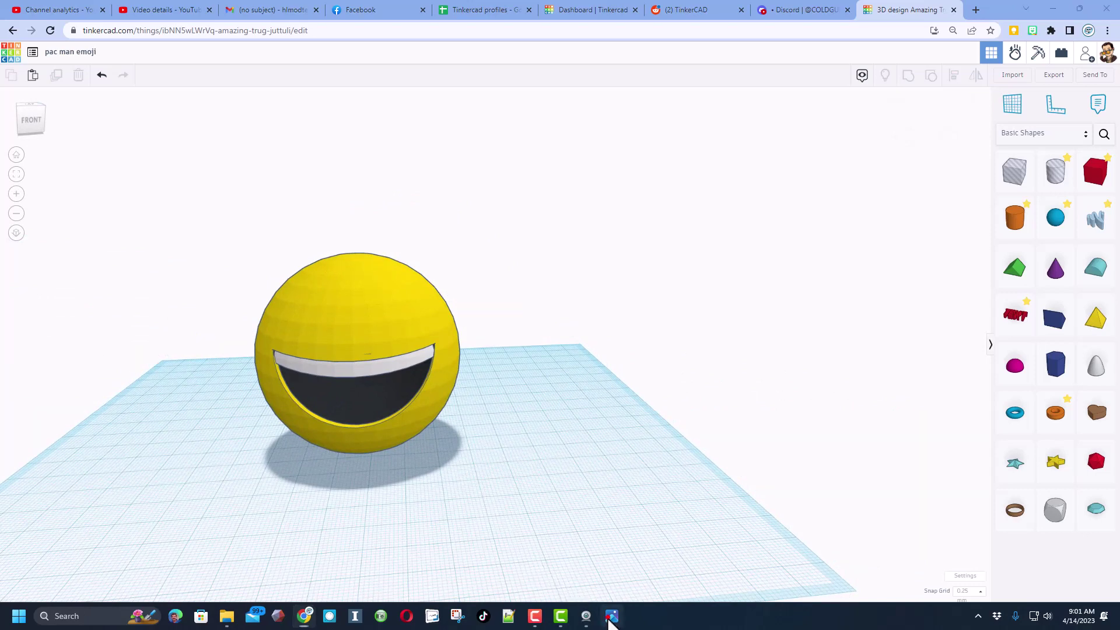
# Check the reference emoji, then place a smooth sphere on the workplane.
pyautogui.click(611, 617)
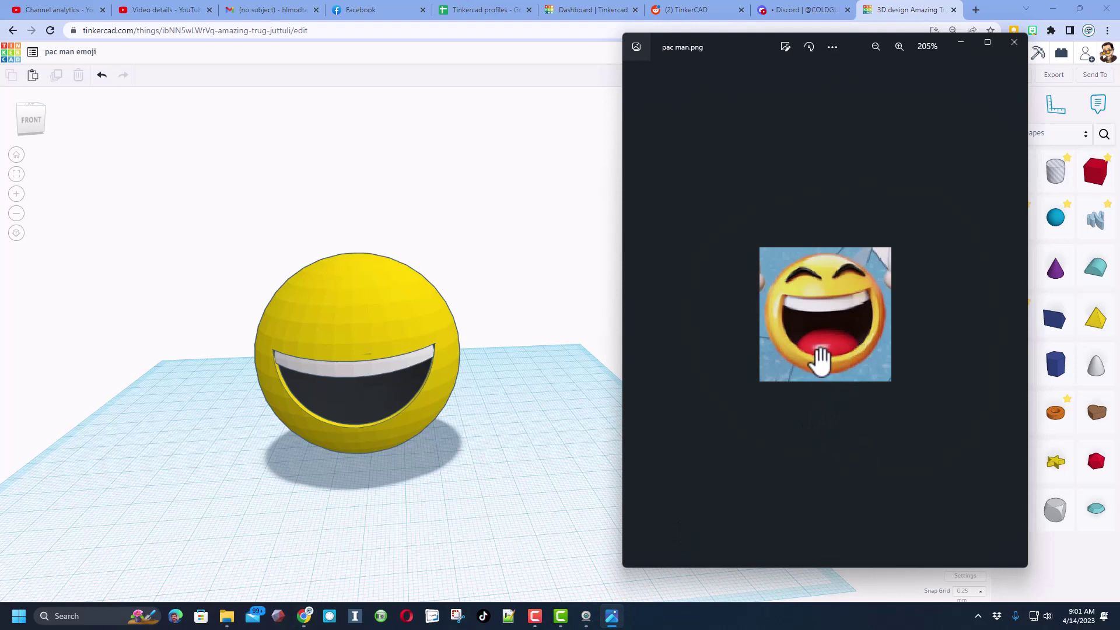
pyautogui.click(458, 396)
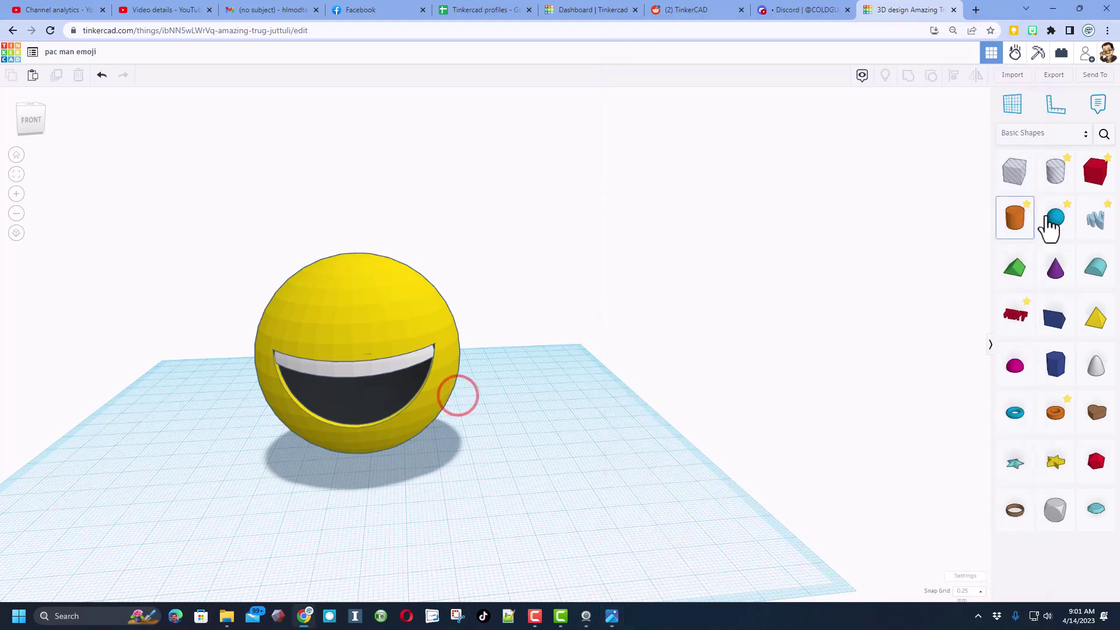
pyautogui.click(1050, 228)
pyautogui.click(470, 472)
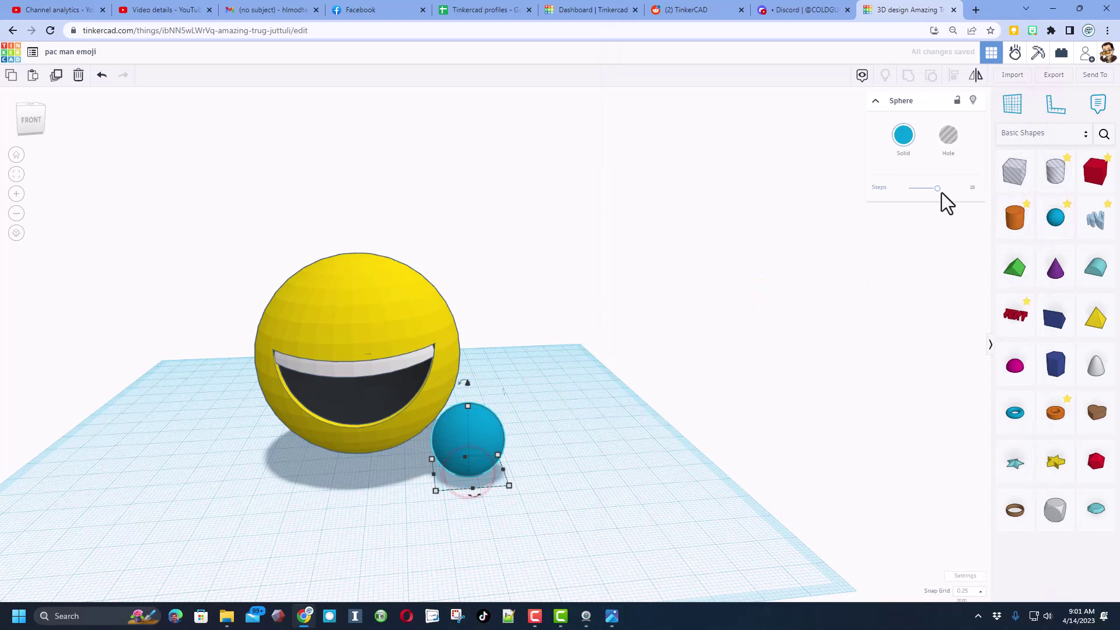
pyautogui.click(938, 189)
# Flatten the new sphere to a lower height and colour it red.
pyautogui.click(904, 136)
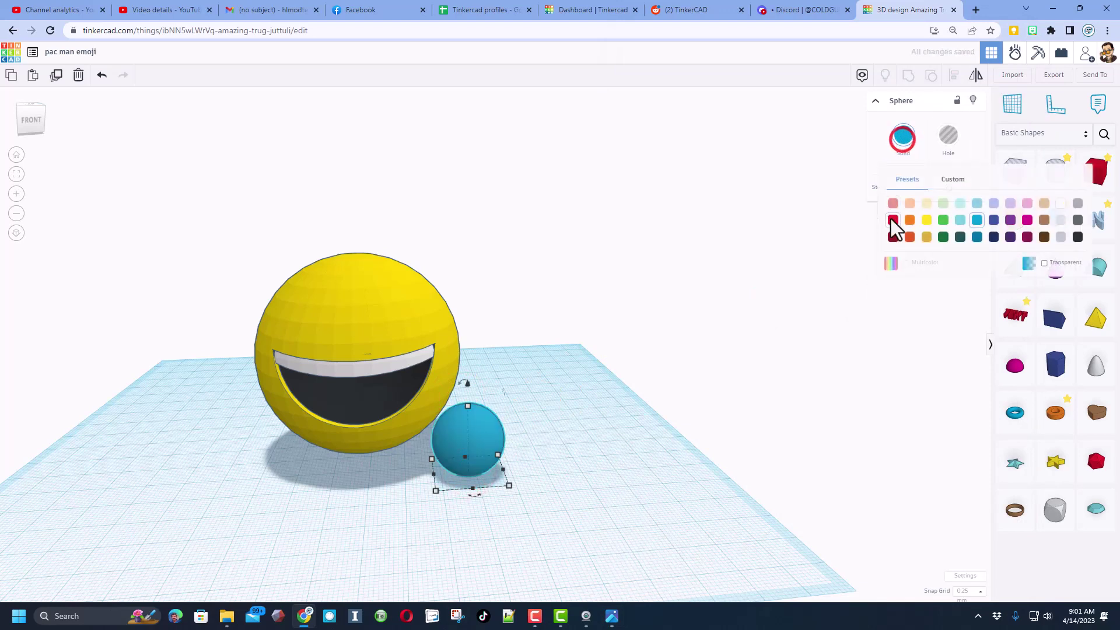
pyautogui.moveTo(470, 407); pyautogui.dragTo(476, 442)
pyautogui.click(904, 135)
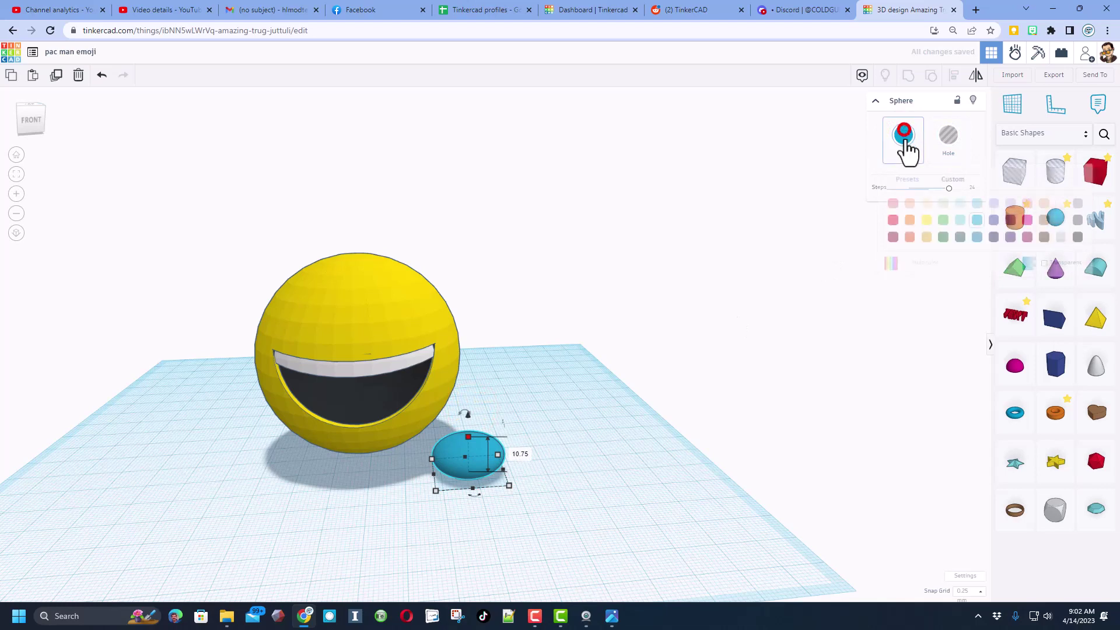
pyautogui.click(893, 220)
# Move the red tongue into the mouth, raised to 7.00, and reopen pac man.png.
pyautogui.moveTo(453, 452); pyautogui.dragTo(362, 383)
pyautogui.moveTo(468, 450); pyautogui.dragTo(383, 422, button='right')
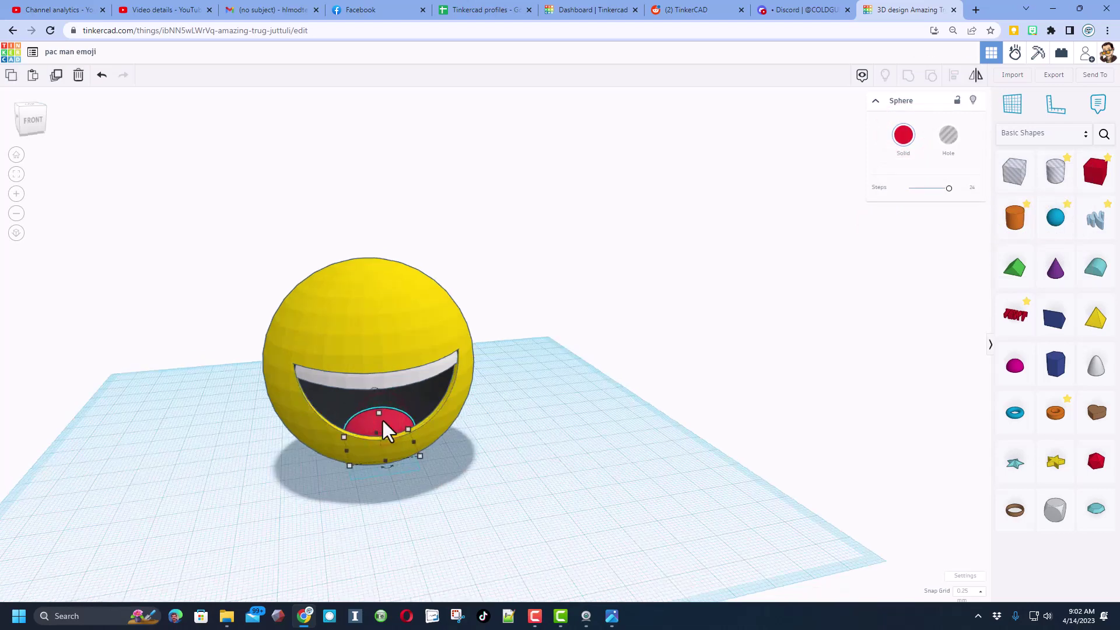
pyautogui.press('Down')
pyautogui.press('Down')
pyautogui.press('Down')
pyautogui.press('Down')
pyautogui.press('Down')
pyautogui.press('Down')
pyautogui.press('Down')
pyautogui.press('Down')
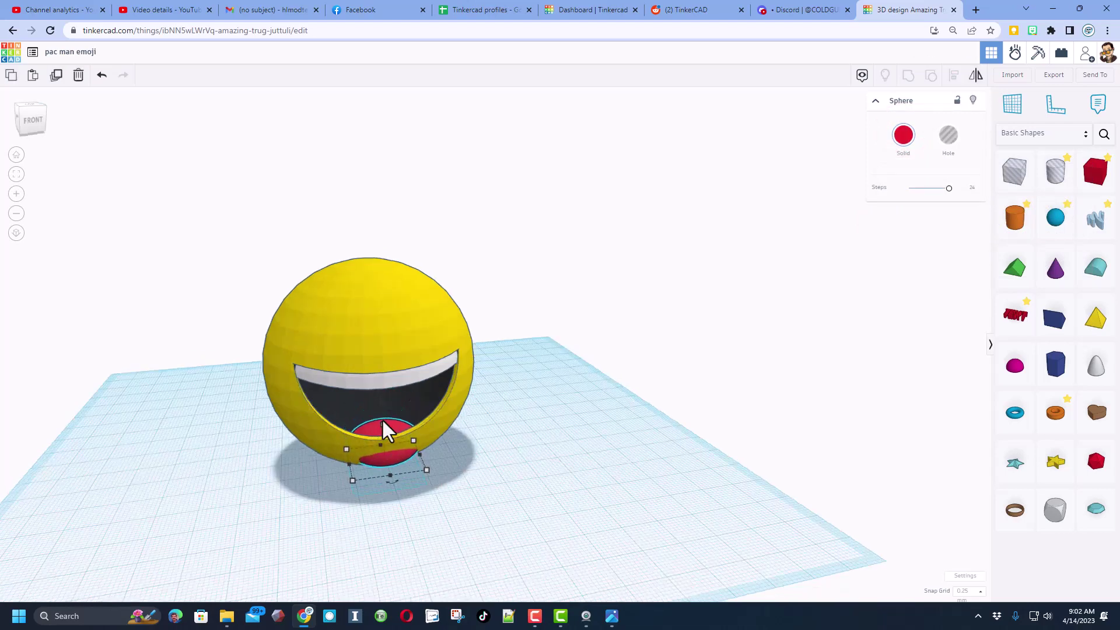
pyautogui.press('Up')
pyautogui.press('Up')
pyautogui.press('Up')
pyautogui.press('Up')
pyautogui.press('Up')
pyautogui.press('Up')
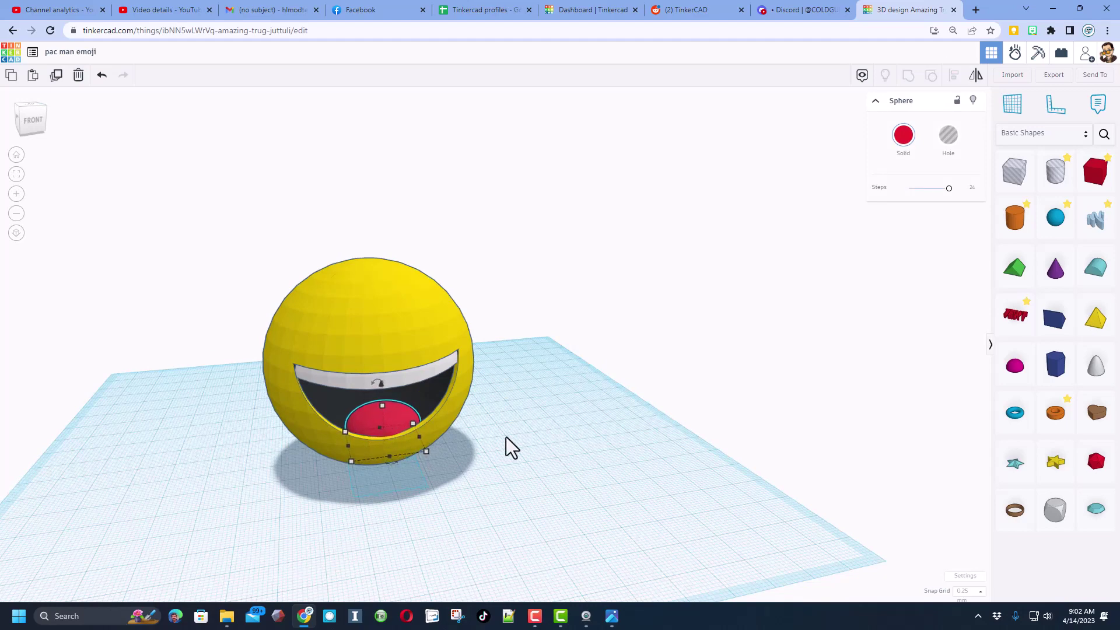
pyautogui.moveTo(506, 448); pyautogui.dragTo(565, 466, button='right')
pyautogui.click(613, 617)
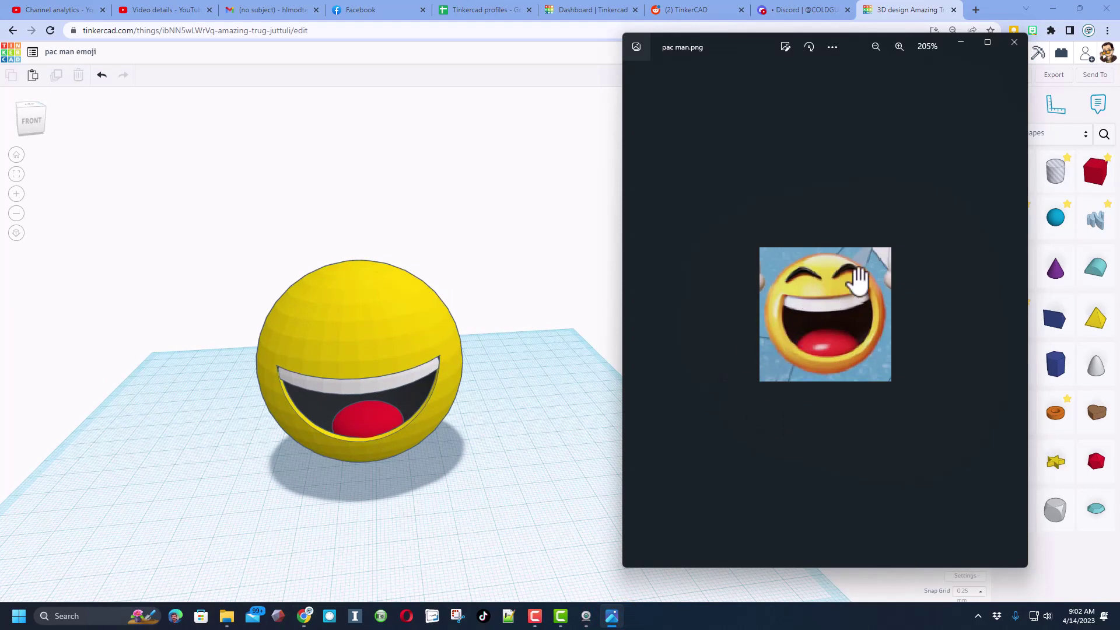
# Search Community shapes for 'new', place New banana, and raise its curvature to about 2.18.
pyautogui.click(524, 403)
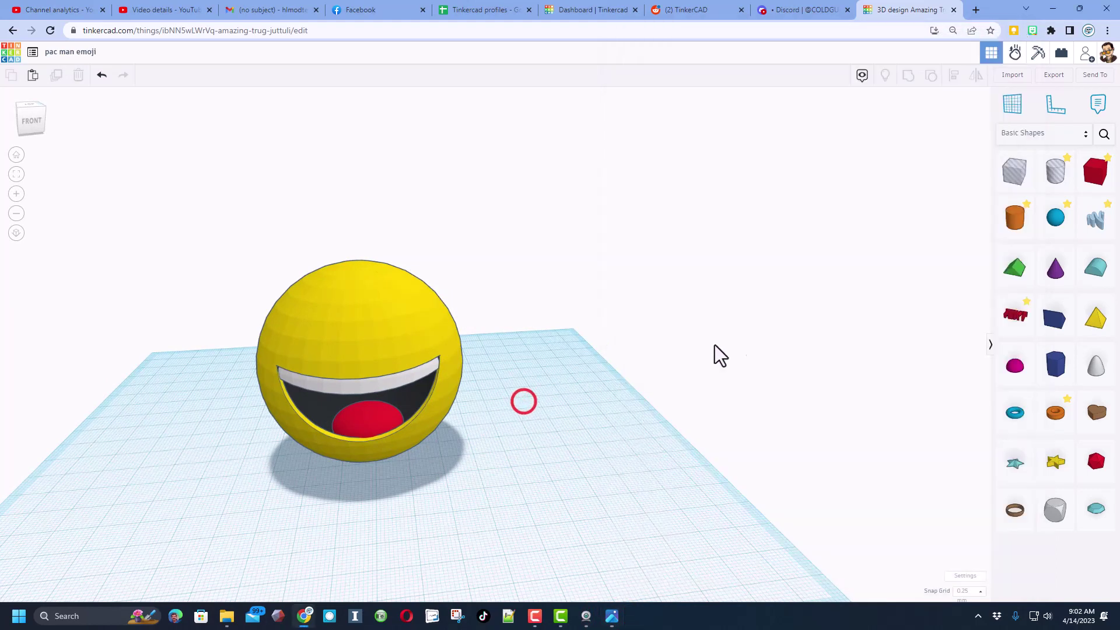
pyautogui.click(1103, 133)
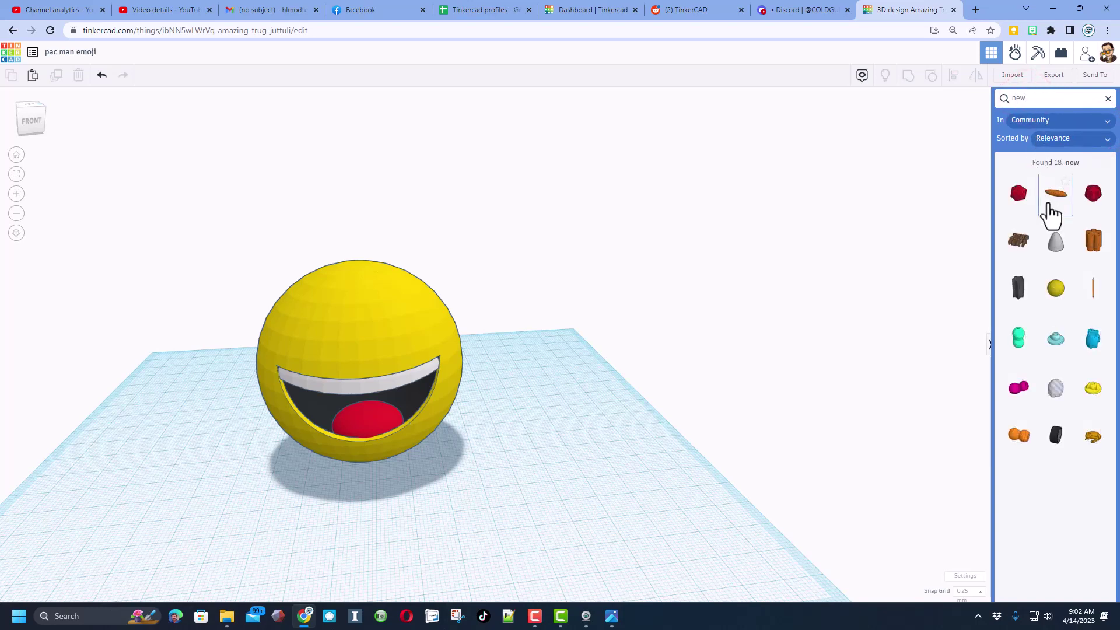
pyautogui.click(1052, 201)
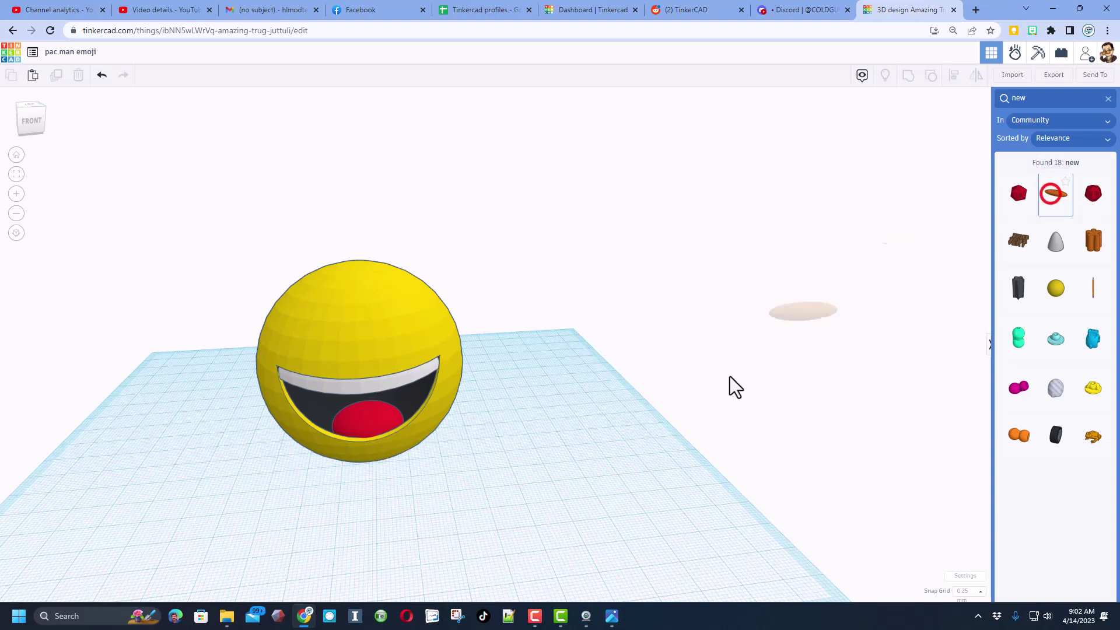
pyautogui.click(481, 489)
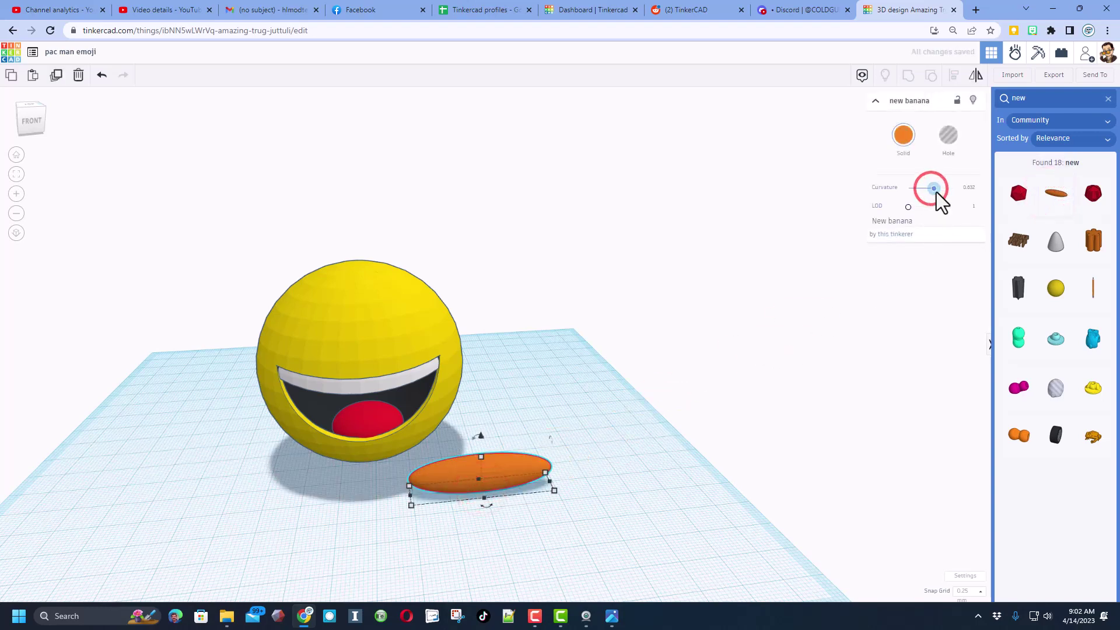
pyautogui.moveTo(936, 192); pyautogui.dragTo(949, 198)
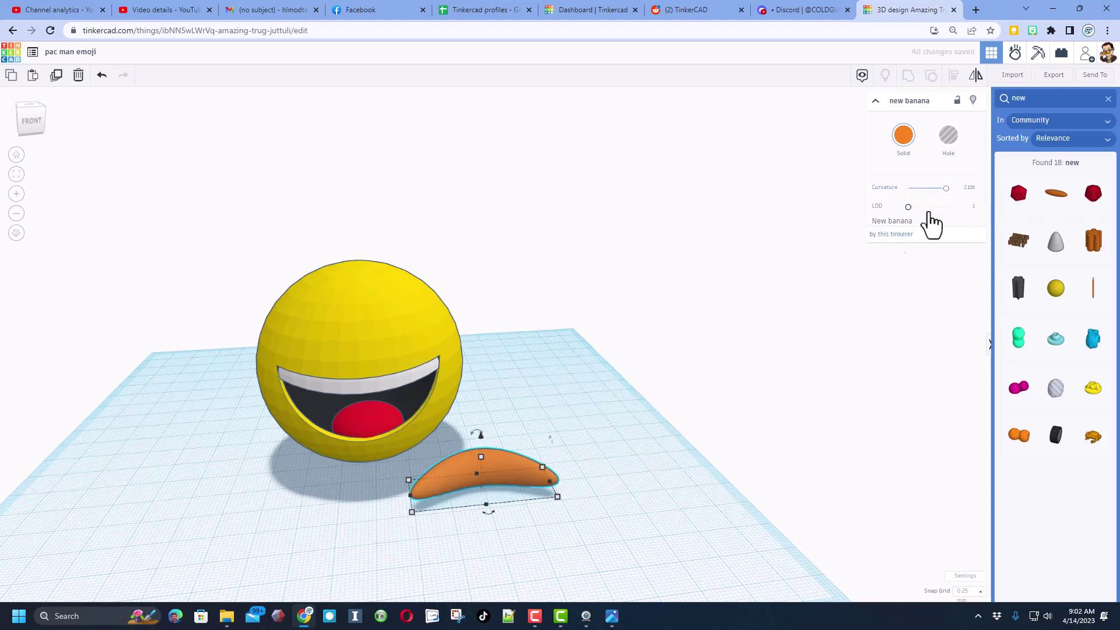
# Colour the banana black and rotate it 90° into an upward arch.
pyautogui.moveTo(652, 388); pyautogui.dragTo(501, 478, button='right')
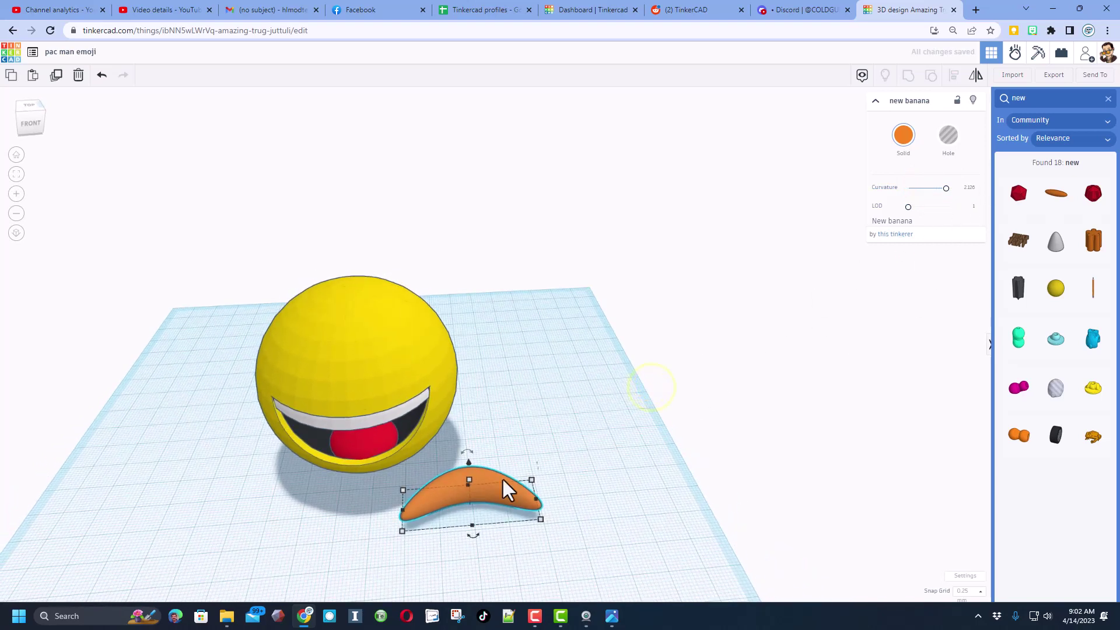
pyautogui.click(905, 135)
pyautogui.click(1079, 239)
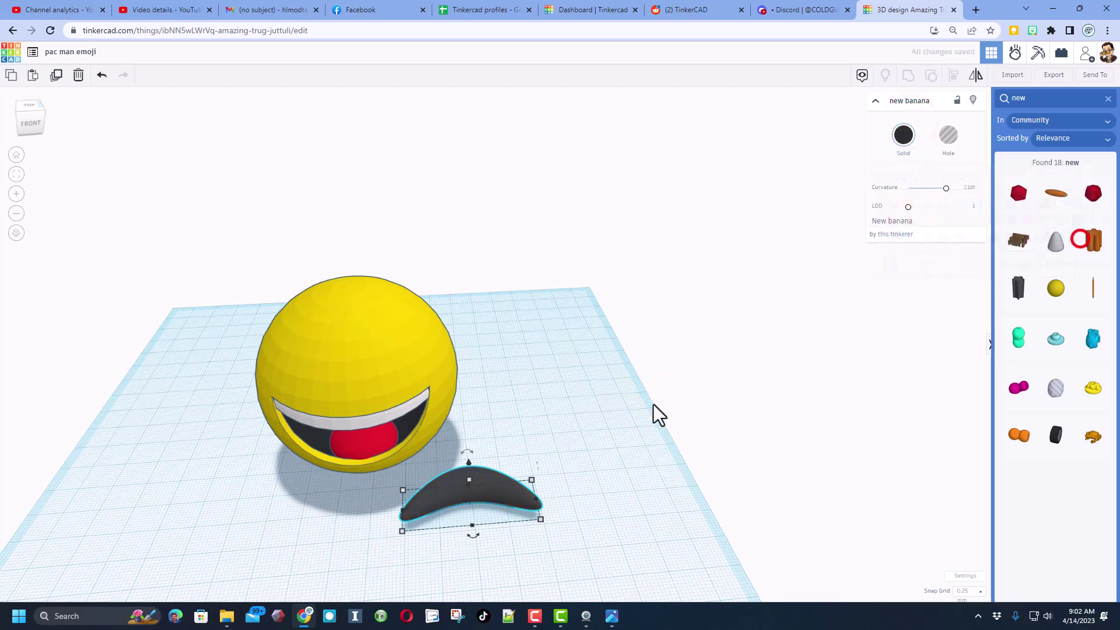
pyautogui.click(41, 114)
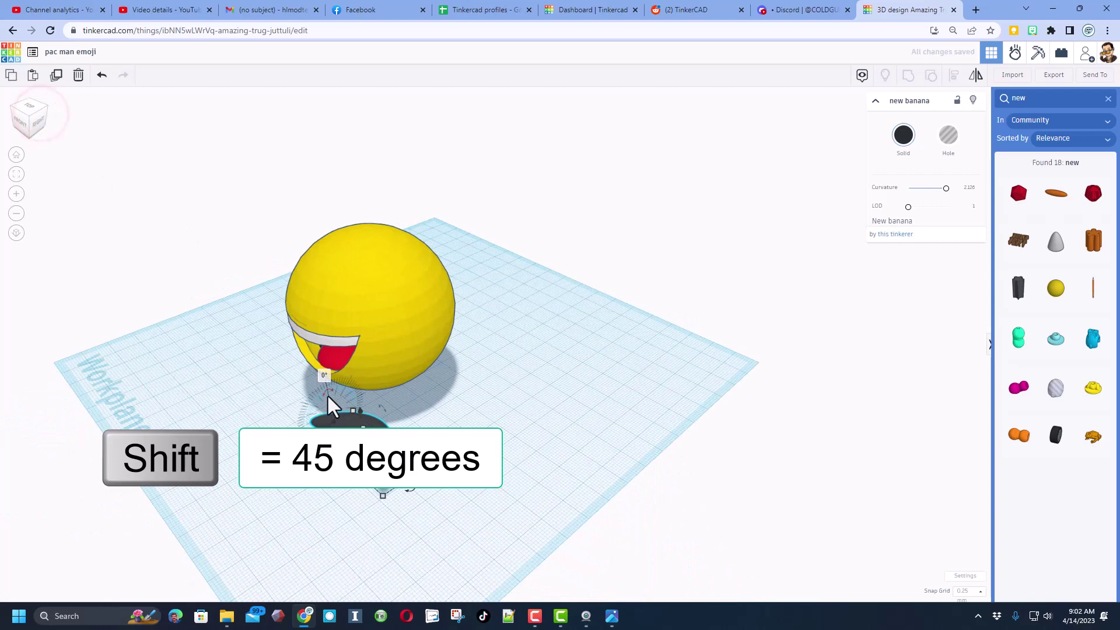
pyautogui.keyDown('shift'); pyautogui.moveTo(323, 395); pyautogui.dragTo(319, 421); pyautogui.keyUp('shift')
pyautogui.moveTo(298, 474); pyautogui.dragTo(499, 439, button='right')
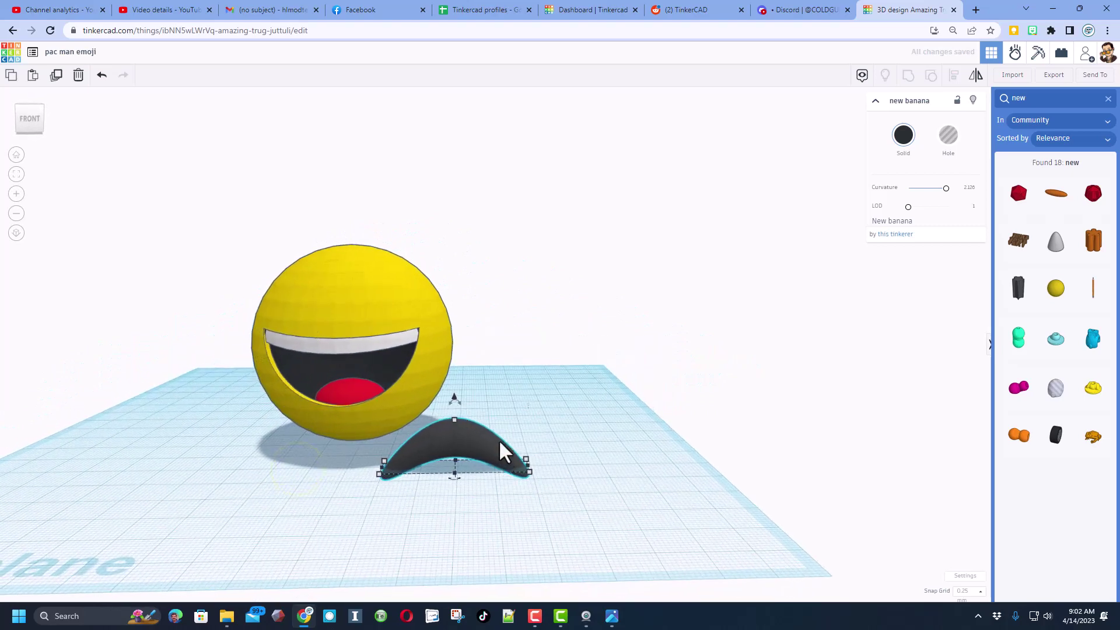
# Compare with the reference picture and shrink the banana to 26.25 by 6.56.
pyautogui.click(612, 616)
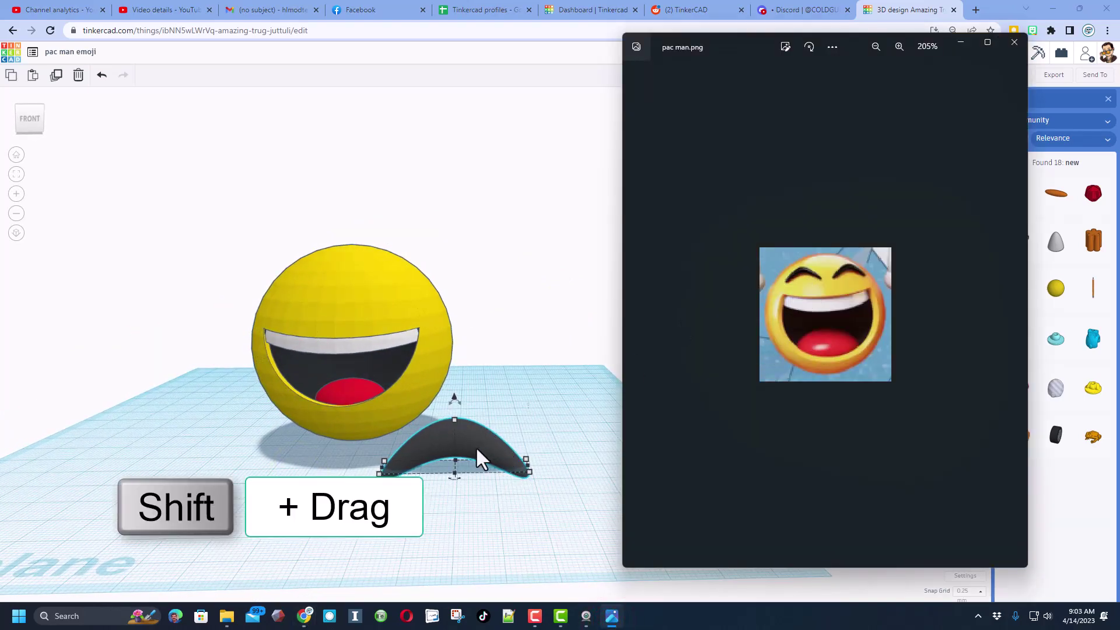
pyautogui.click(527, 441)
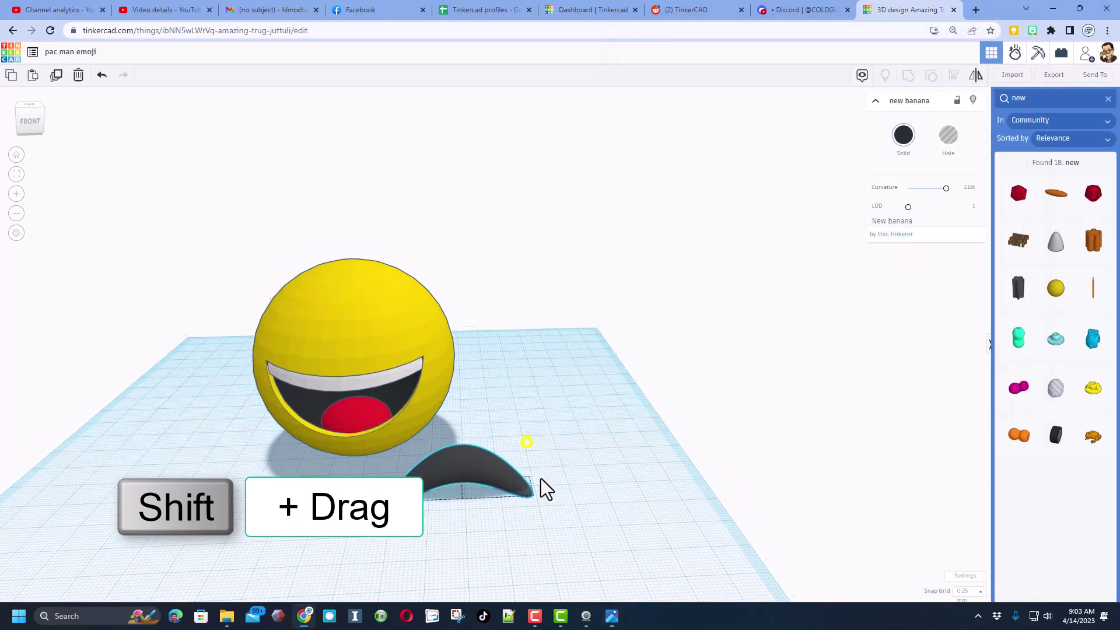
pyautogui.moveTo(544, 488); pyautogui.dragTo(543, 519, button='right')
pyautogui.keyDown('shift'); pyautogui.moveTo(542, 510); pyautogui.dragTo(493, 498); pyautogui.keyUp('shift')
# Duplicate the black arch, shift the copy left, and group both eyes.
pyautogui.hotkey('ctrl', 'd')
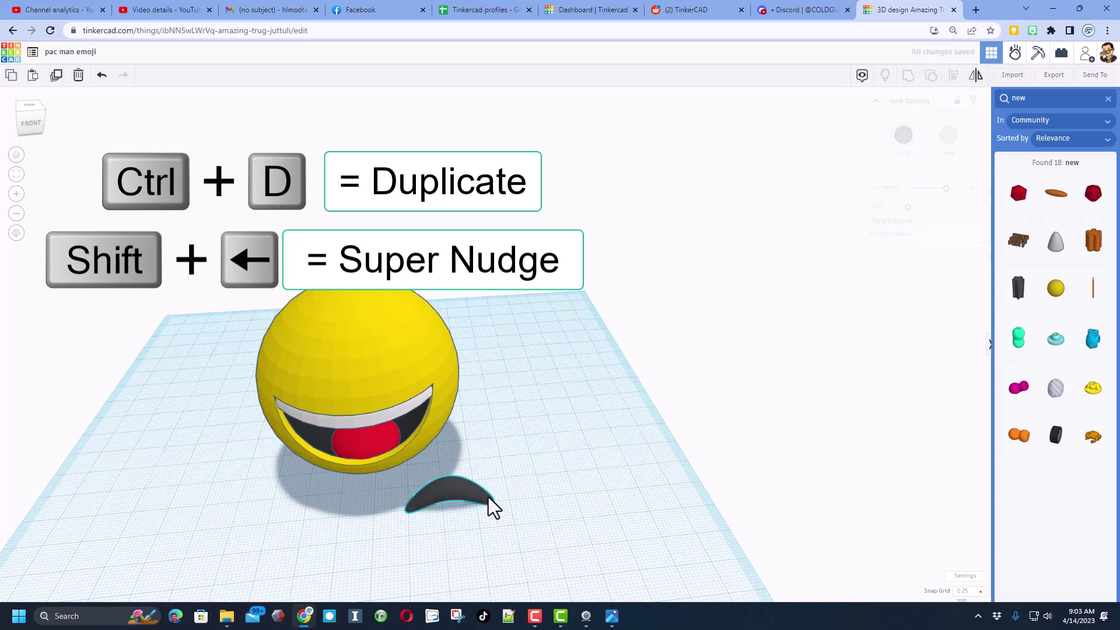
pyautogui.hotkey('shift', 'Left')
pyautogui.hotkey('shift', 'Left')
pyautogui.hotkey('shift', 'Left')
pyautogui.hotkey('shift', 'Left')
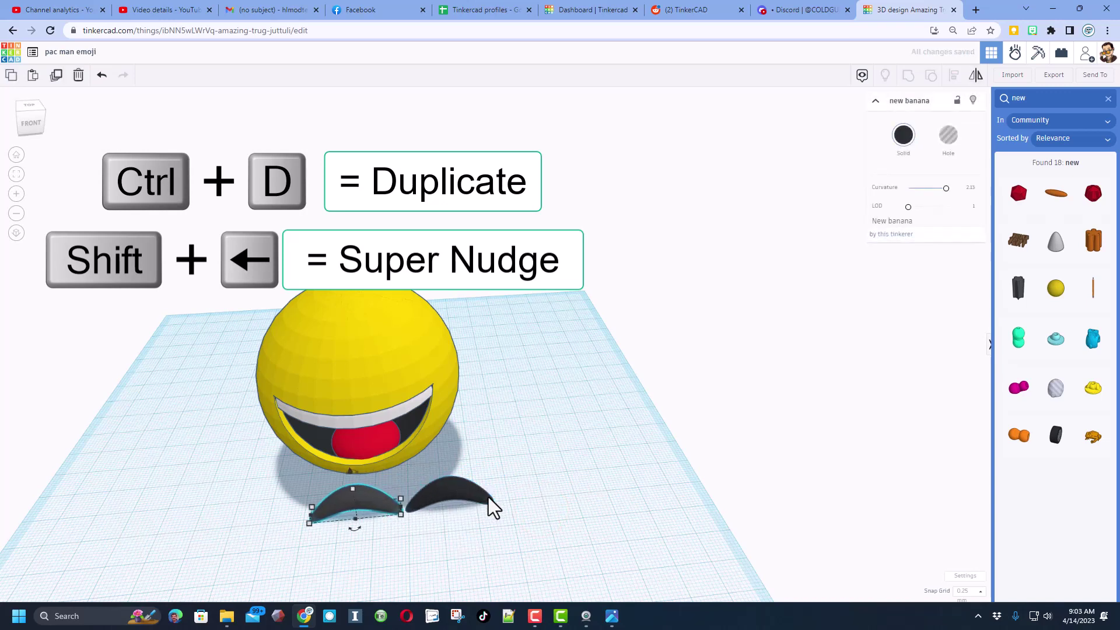
pyautogui.keyDown('shift'); pyautogui.click(443, 495); pyautogui.keyUp('shift')
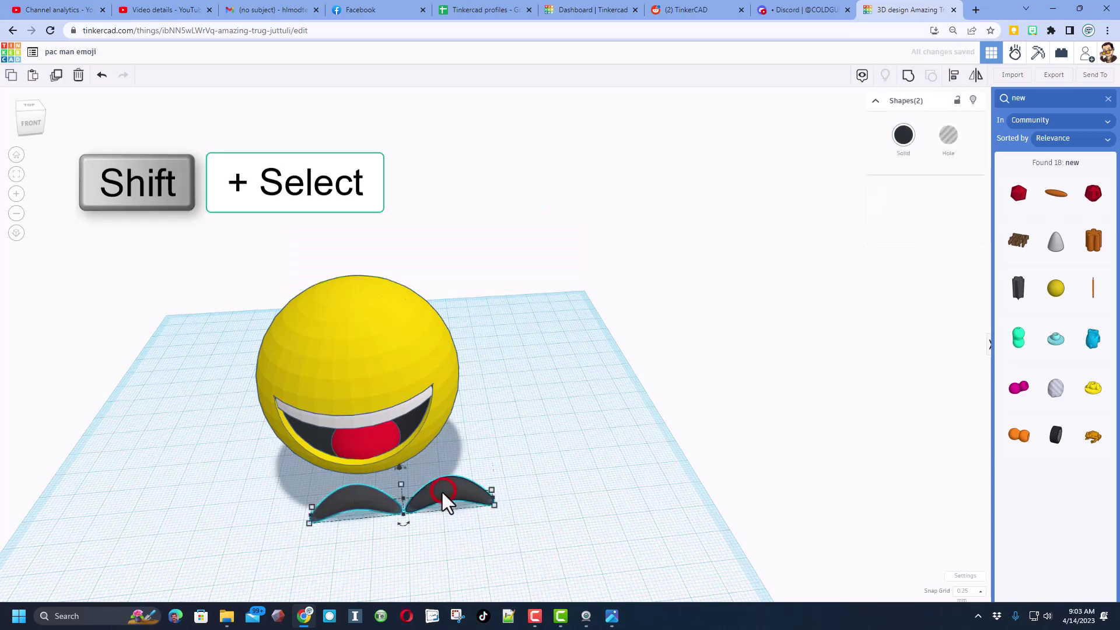
pyautogui.hotkey('ctrl', 'g')
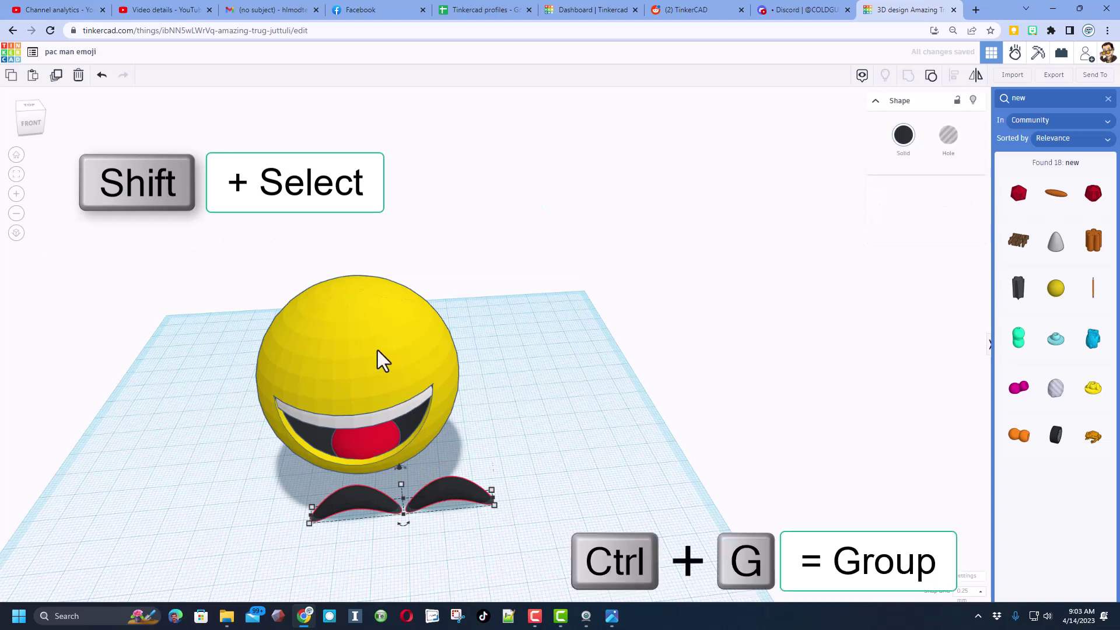
# Align the grouped eyes centred across the yellow sphere.
pyautogui.keyDown('shift'); pyautogui.click(371, 349); pyautogui.keyUp('shift')
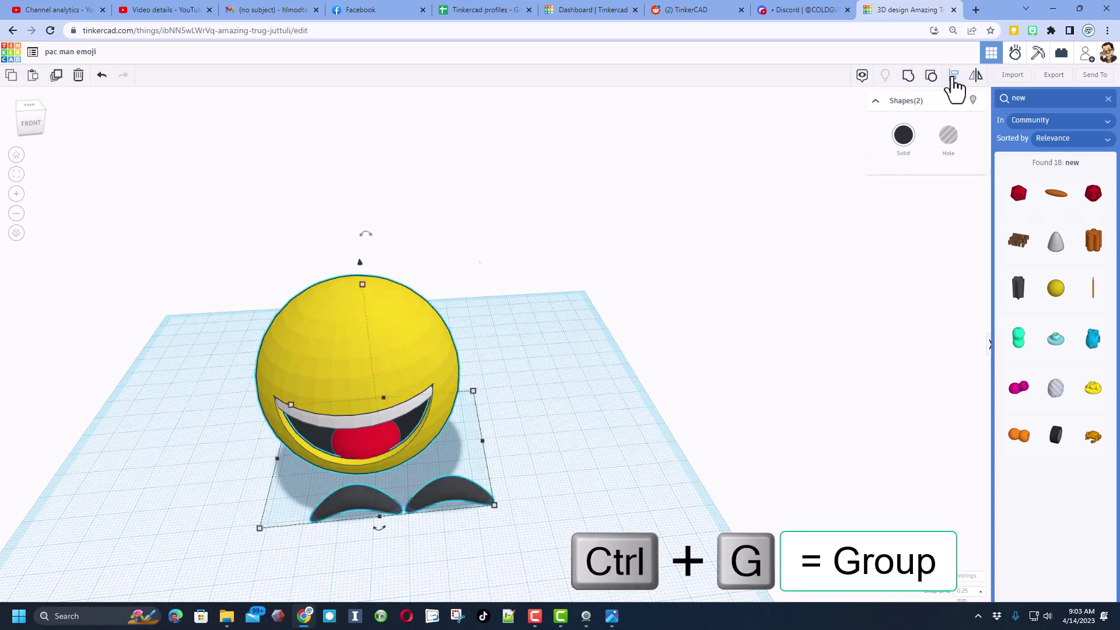
pyautogui.click(955, 76)
pyautogui.click(414, 326)
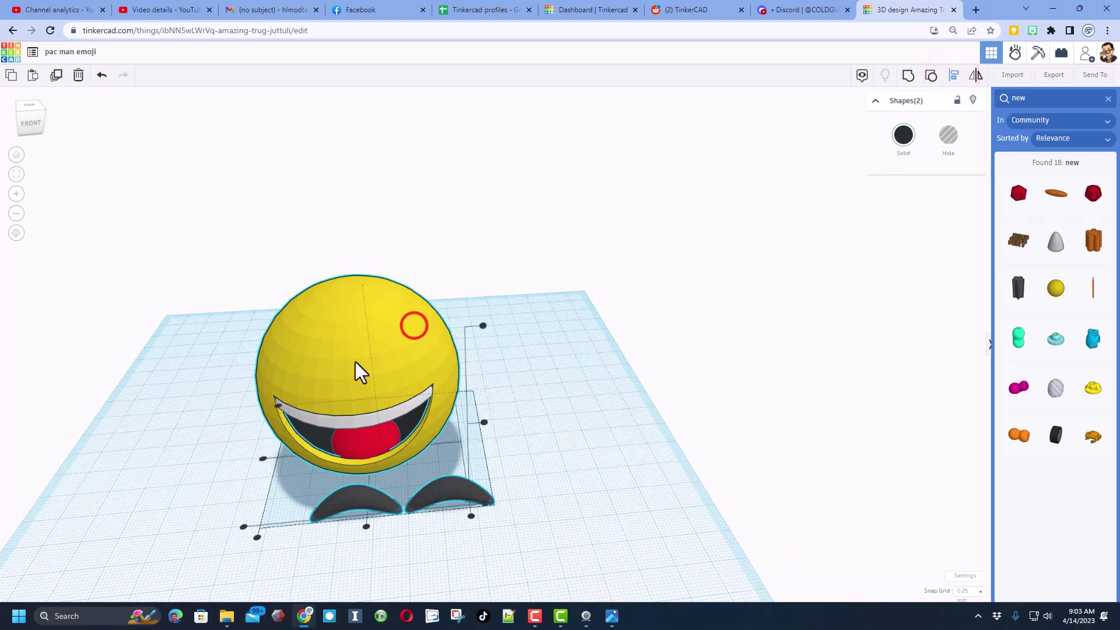
pyautogui.click(366, 528)
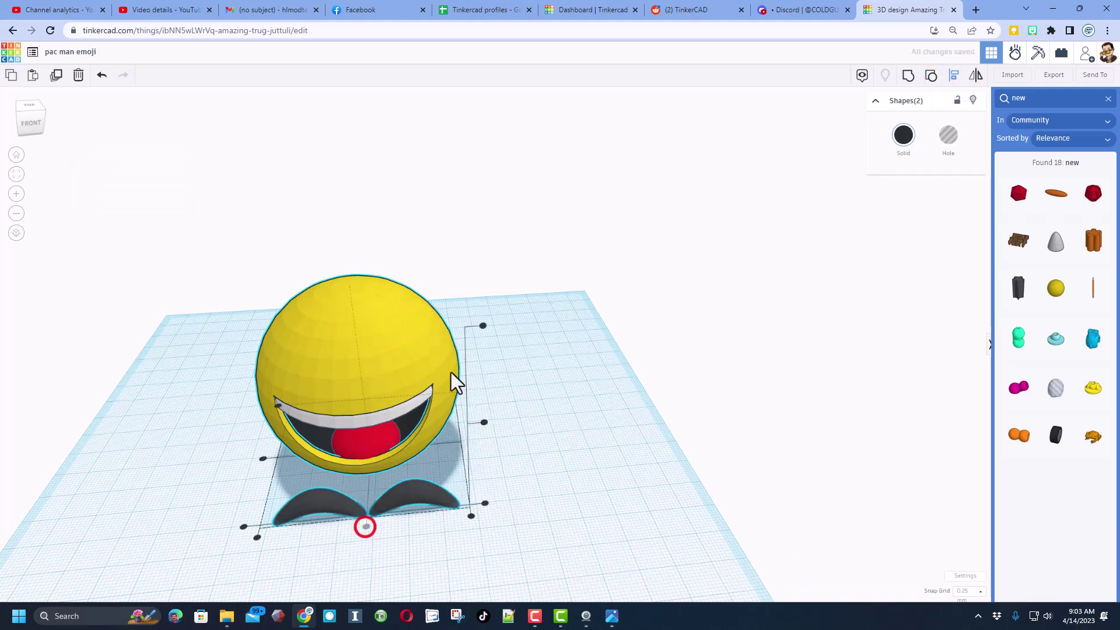
# Resize the grouped eyes evenly about their centre to 32.00 wide.
pyautogui.click(485, 326)
pyautogui.click(485, 328)
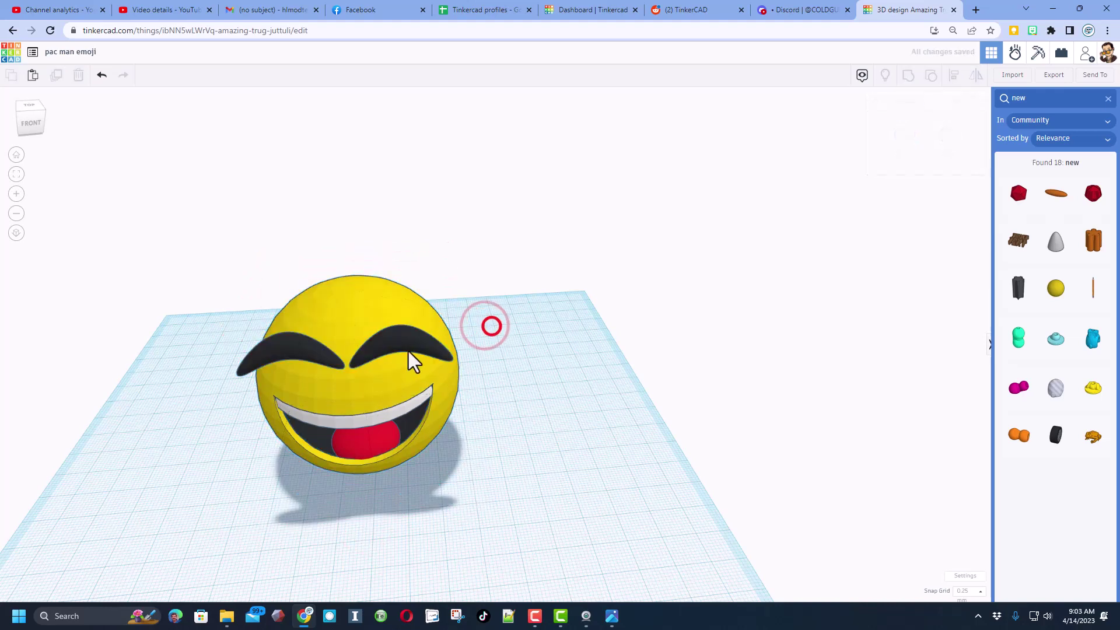
pyautogui.click(408, 345)
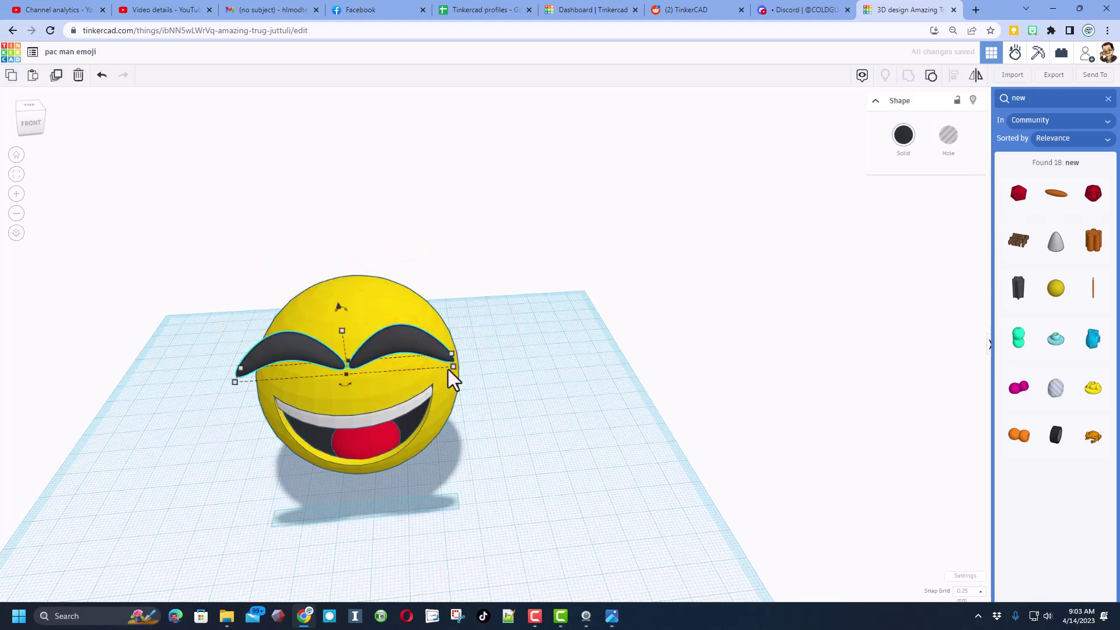
pyautogui.keyDown('alt'); pyautogui.keyDown('shift'); pyautogui.moveTo(453, 370); pyautogui.dragTo(409, 367); pyautogui.keyUp('shift'); pyautogui.keyUp('alt')
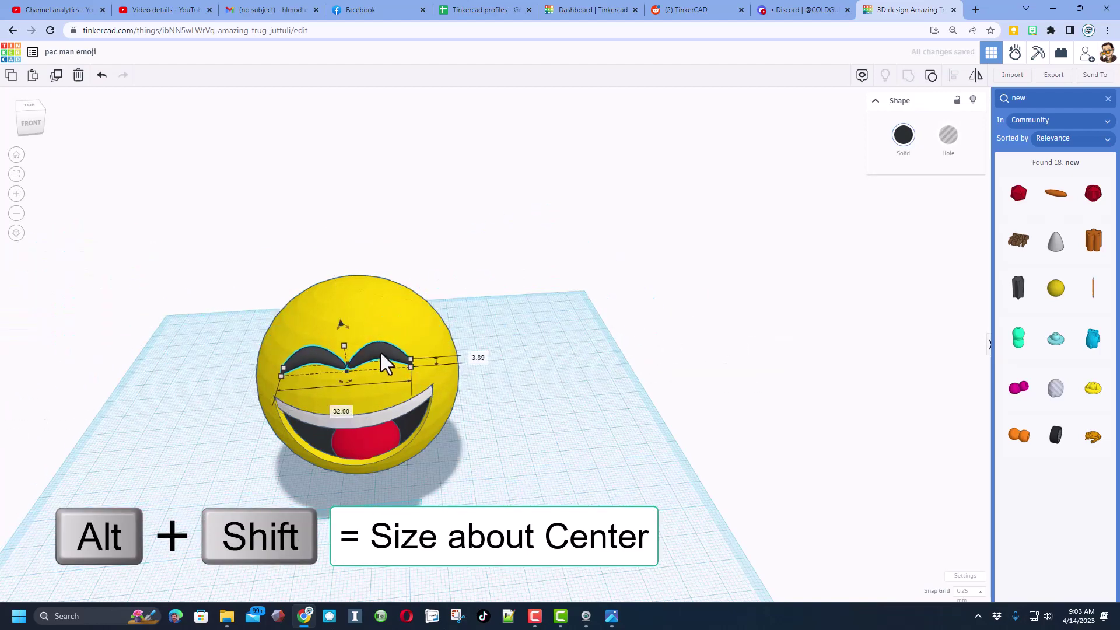
pyautogui.moveTo(380, 352); pyautogui.dragTo(444, 374, button='right')
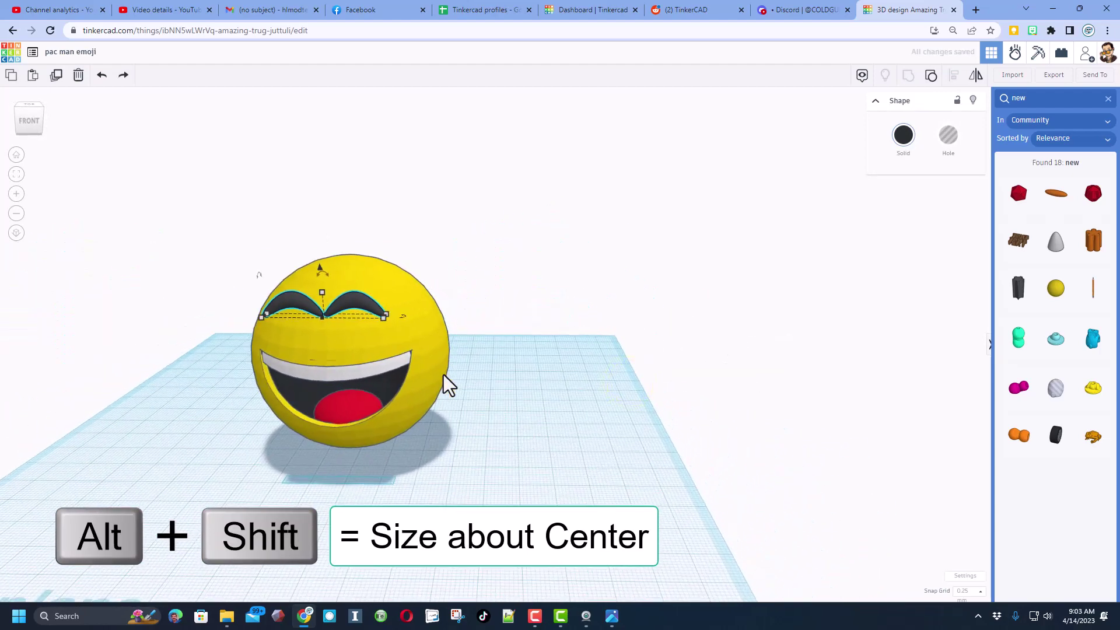
# Nudge the eyes up, shift them slightly, and set their height to sit in the face.
pyautogui.press('Up')
pyautogui.press('Up')
pyautogui.press('Up')
pyautogui.press('Up')
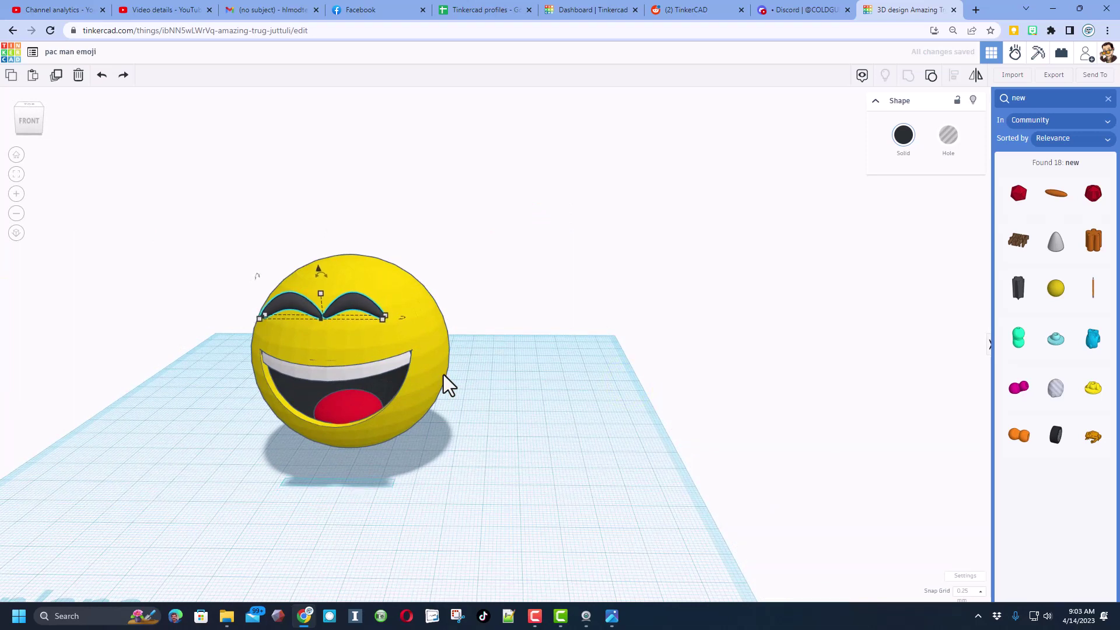
pyautogui.press('Up')
pyautogui.press('Up')
pyautogui.press('Up')
pyautogui.press('Up')
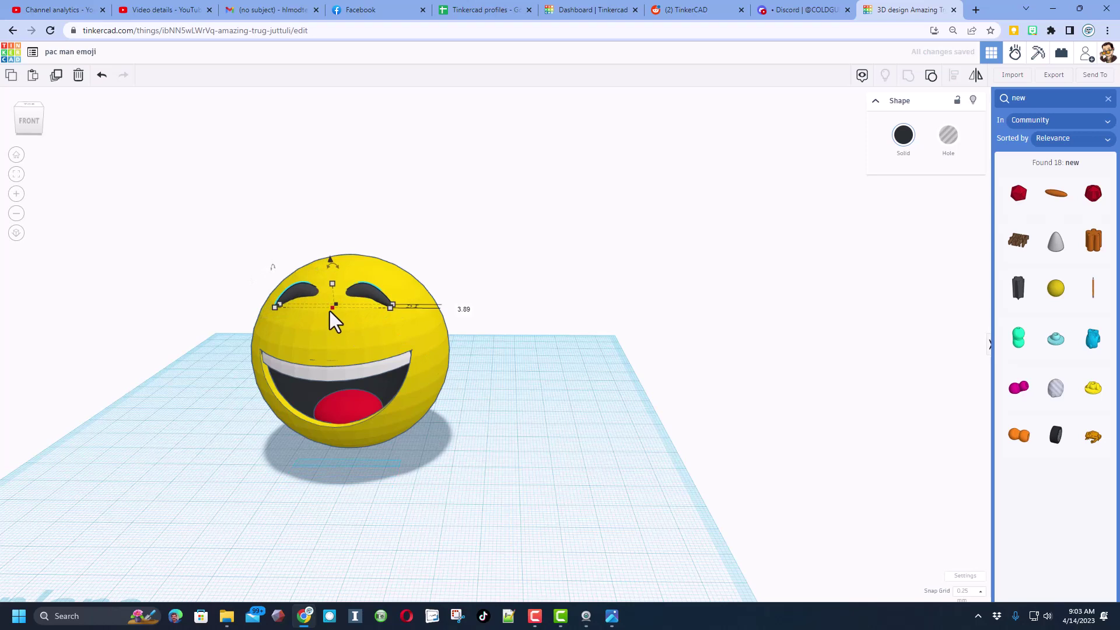
pyautogui.moveTo(331, 310); pyautogui.dragTo(328, 264)
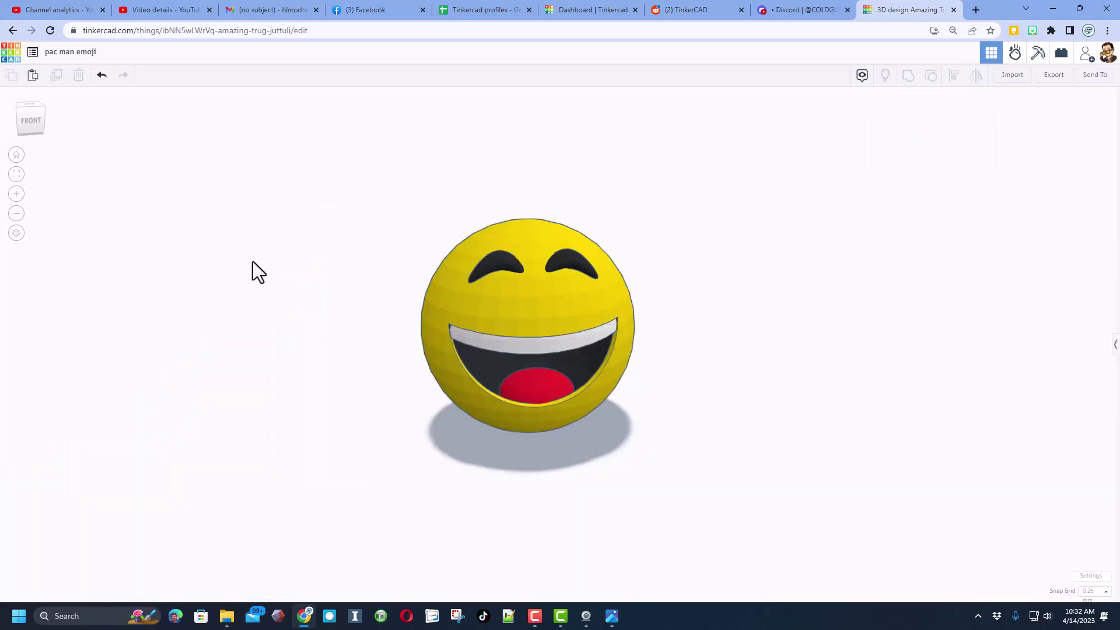
pyautogui.moveTo(248, 257); pyautogui.dragTo(122, 226, button='right')
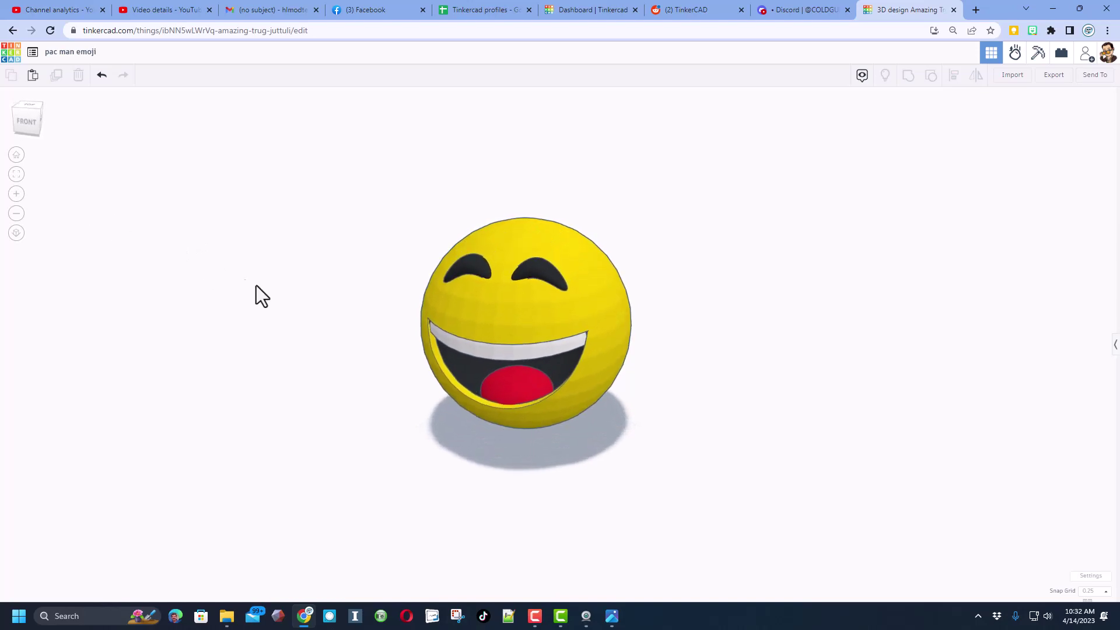
# Leave the emoji editor for the designs dashboard and open the pac man emoji's options.
pyautogui.moveTo(285, 271); pyautogui.dragTo(110, 165, button='right')
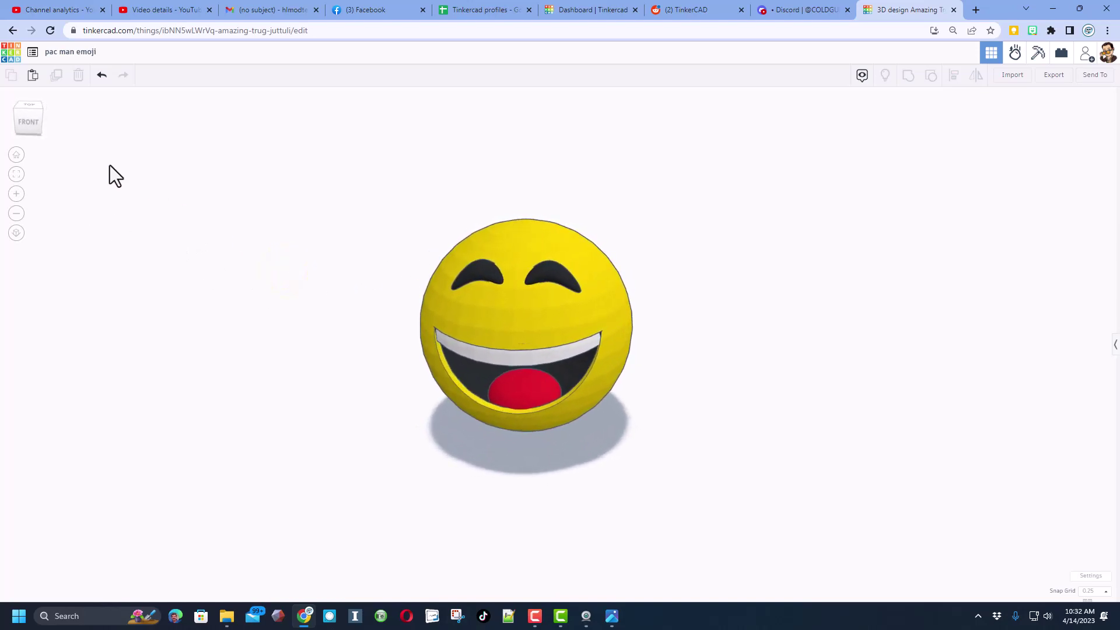
pyautogui.click(14, 53)
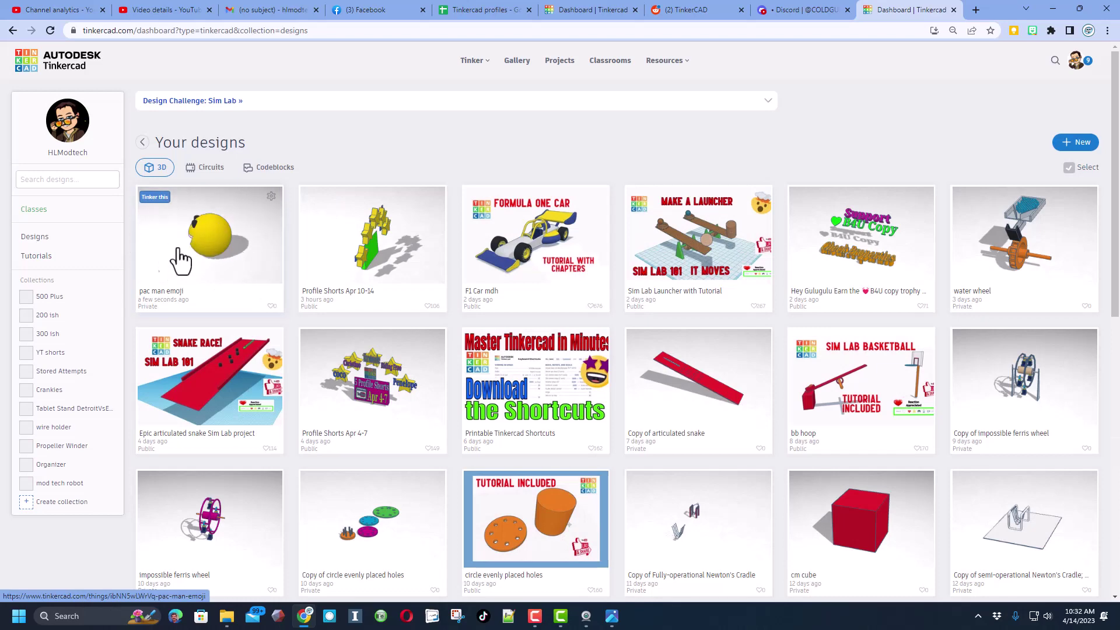
pyautogui.click(272, 196)
# Open the pac man emoji's properties and paste in its description and eight tags.
pyautogui.click(235, 220)
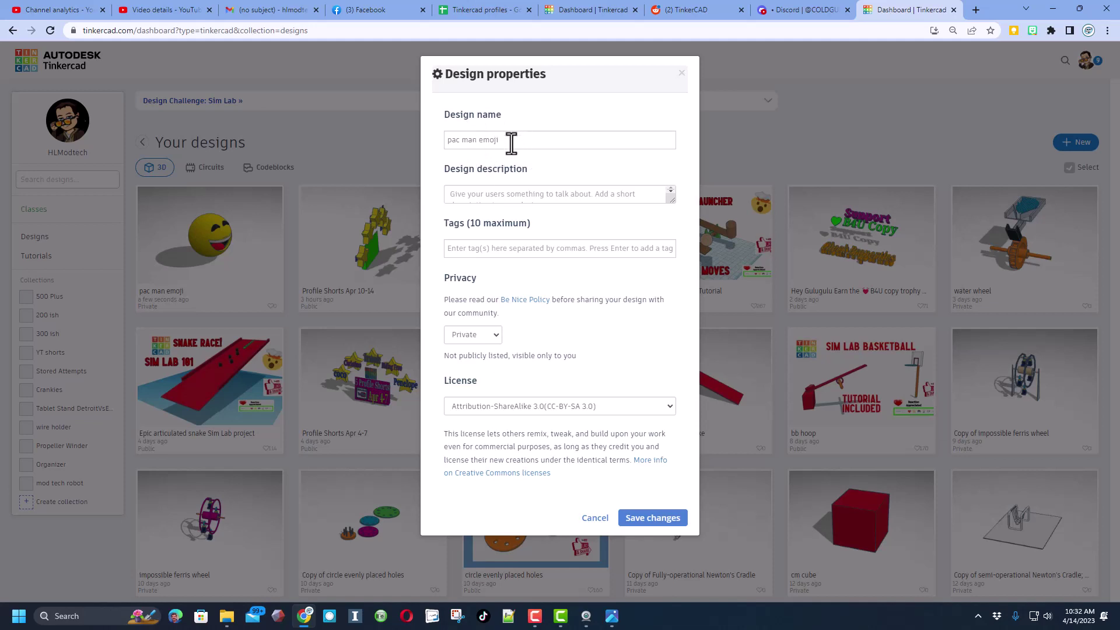
pyautogui.press('Tab')
pyautogui.write('Tutorial: Coming Soon  If you make something awesome, please share it with me. https://youtu.be/XeDQjhRK8lg  Have a great day & Keep Tinkering!  https://www.youtube.com/c/HLModTech https://hlmodtech.com/tinkercad')
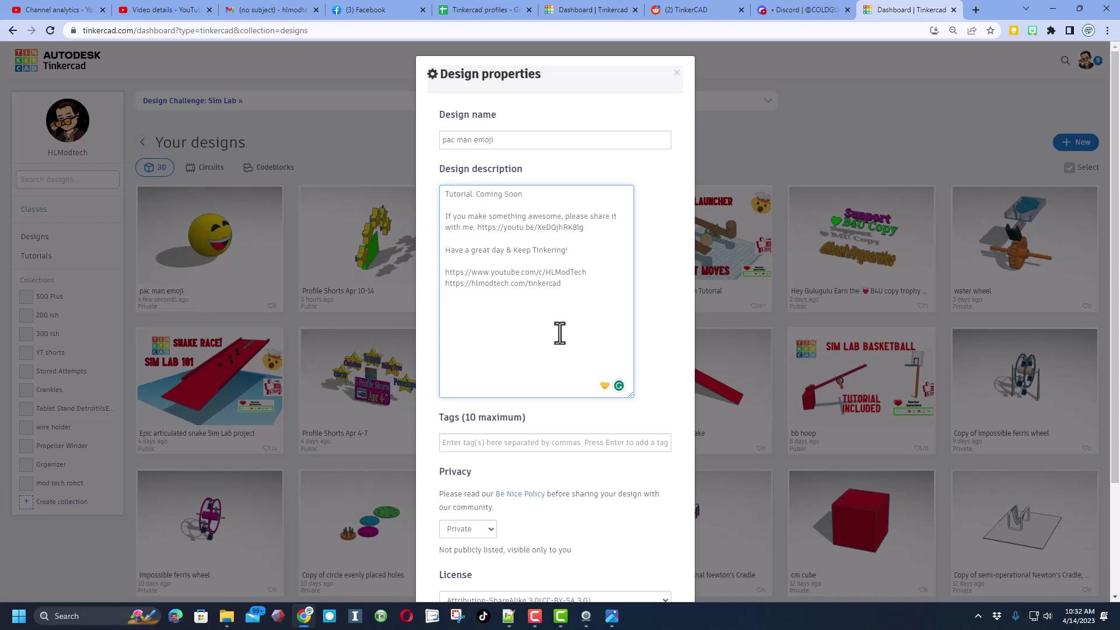
pyautogui.press('Tab')
pyautogui.write('#hl modtech, #fun, #hlmodtech, #tutorial, #lesson, #emoji, #make a emoji, #face')
# Set privacy to Public and the licence to CC-BY-ND 3.0, then save the changes.
pyautogui.scroll(-2, 478, 316)
pyautogui.click(477, 462)
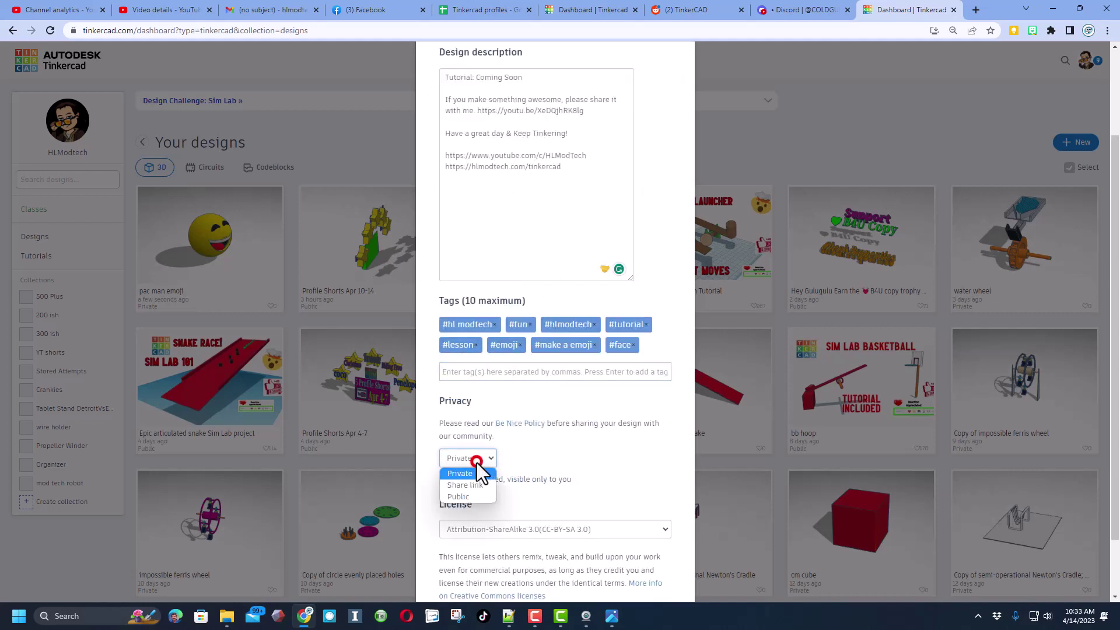
pyautogui.click(459, 496)
pyautogui.scroll(-1, 517, 496)
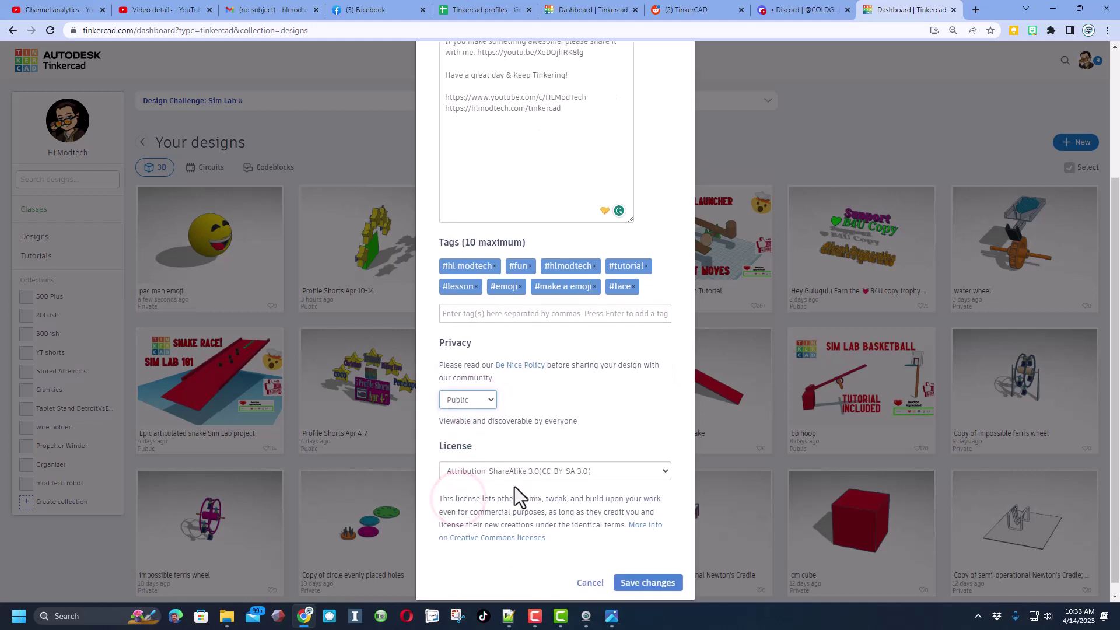
pyautogui.click(496, 467)
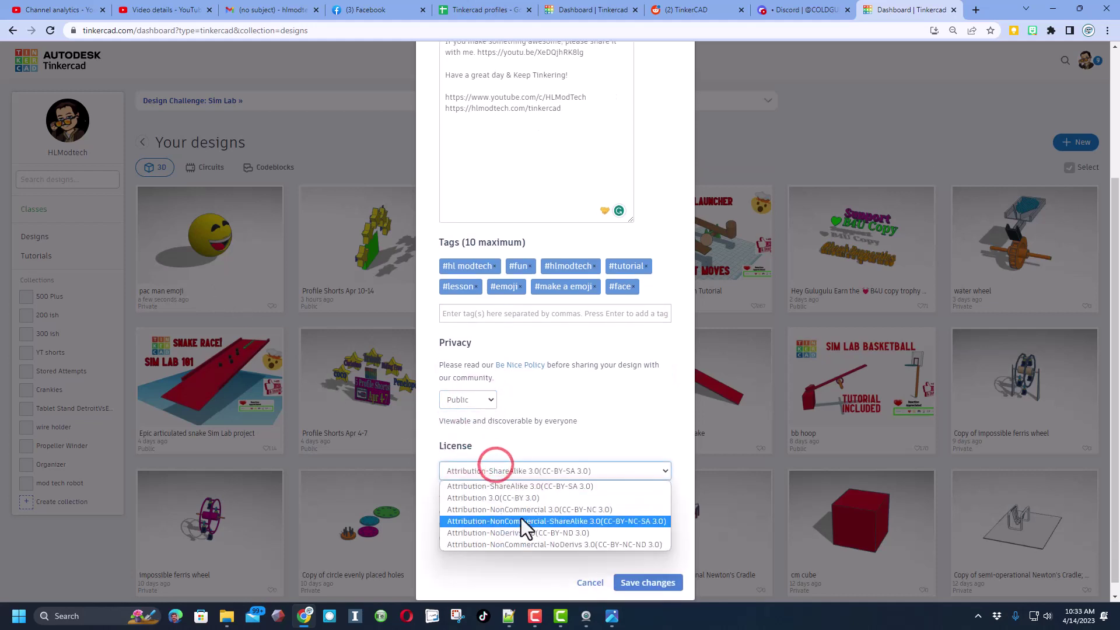
pyautogui.click(514, 532)
pyautogui.scroll(3, 601, 430)
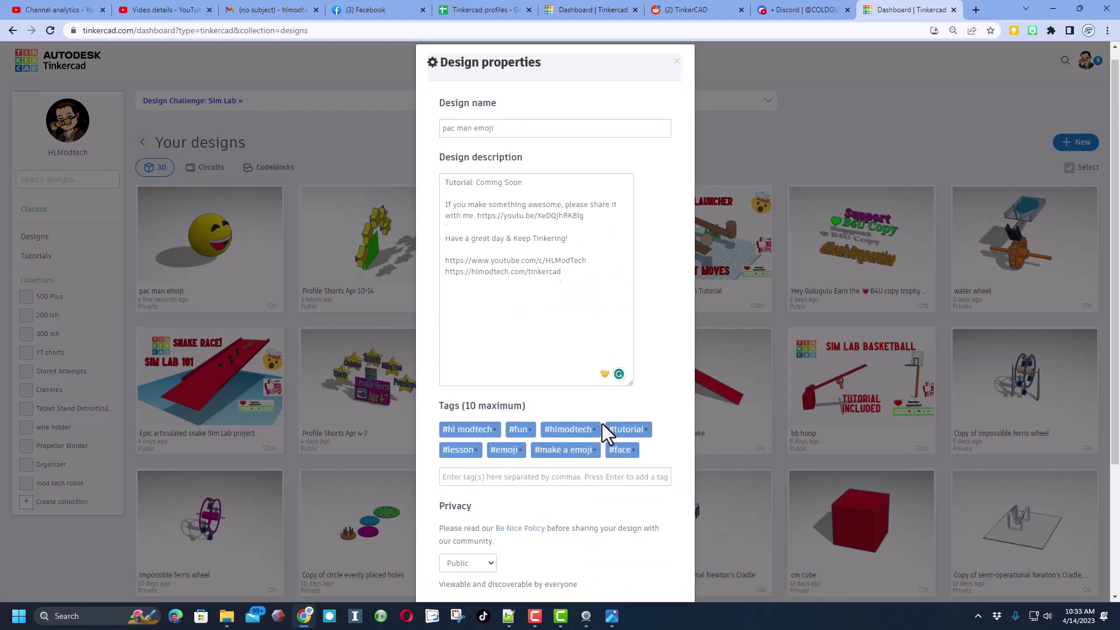
pyautogui.scroll(-3, 602, 424)
pyautogui.click(636, 583)
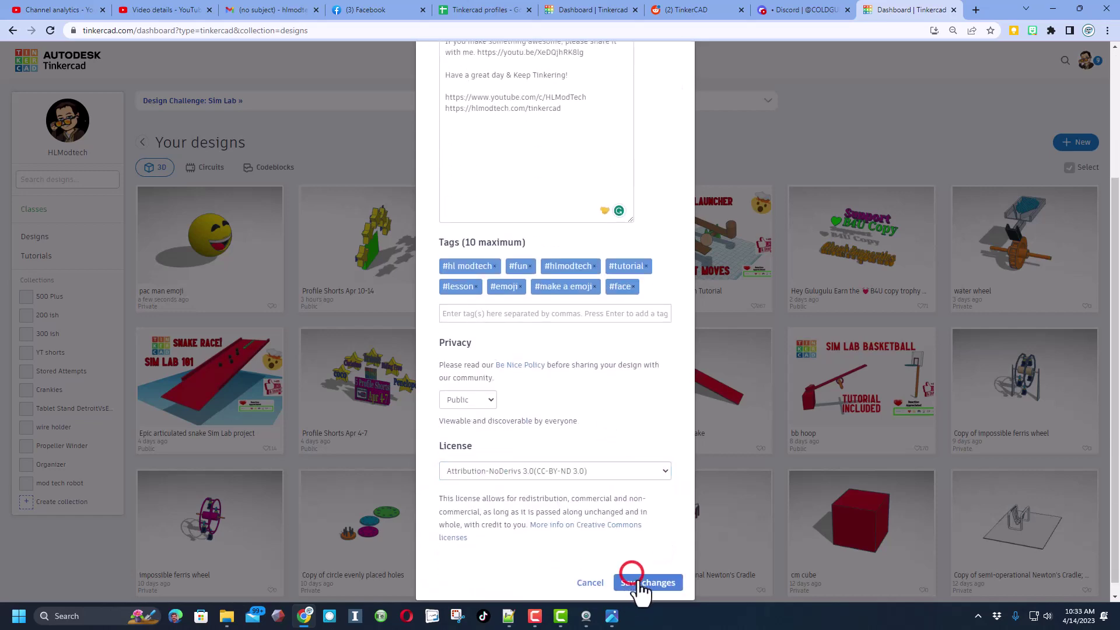
# Confirm the saved properties, then show the Gallery sorted by Recent with Staff picks unchecked.
pyautogui.click(637, 584)
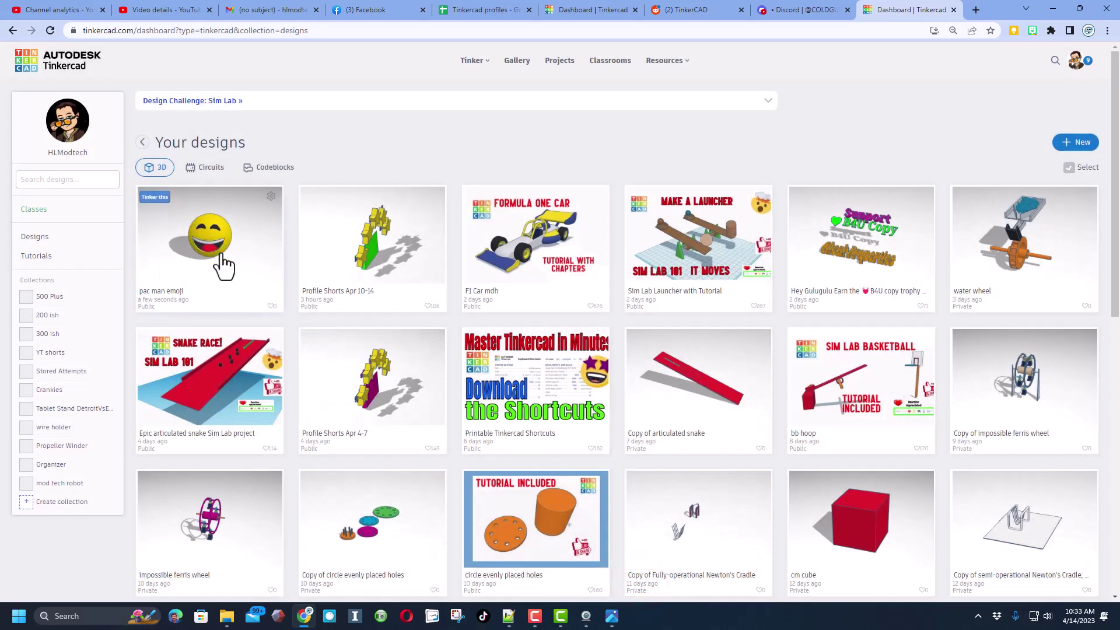
pyautogui.click(514, 63)
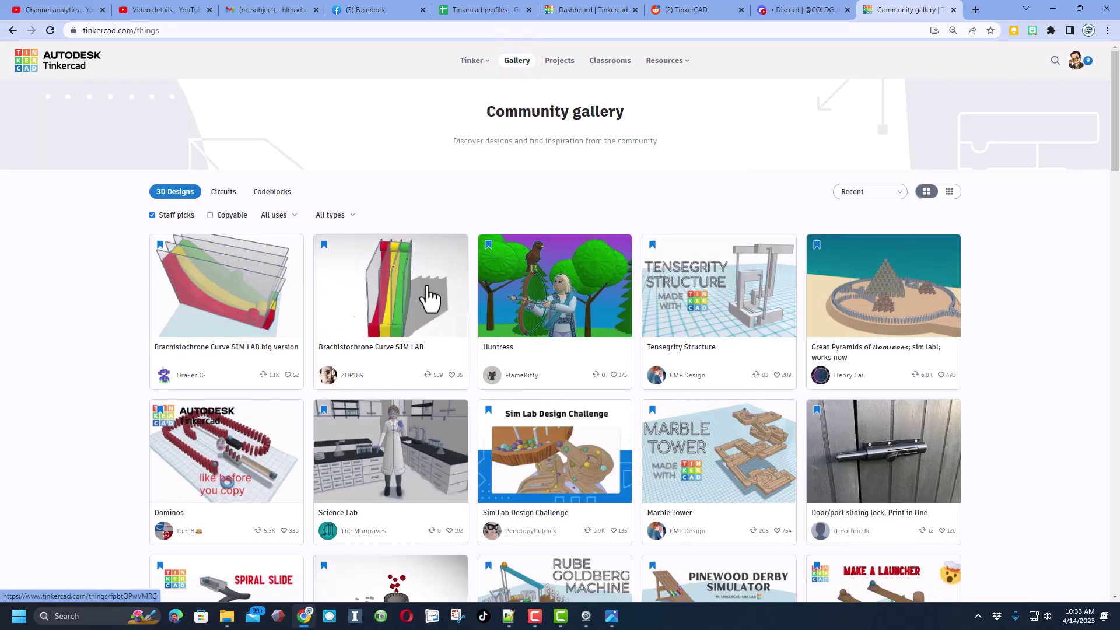
pyautogui.click(862, 192)
pyautogui.click(858, 216)
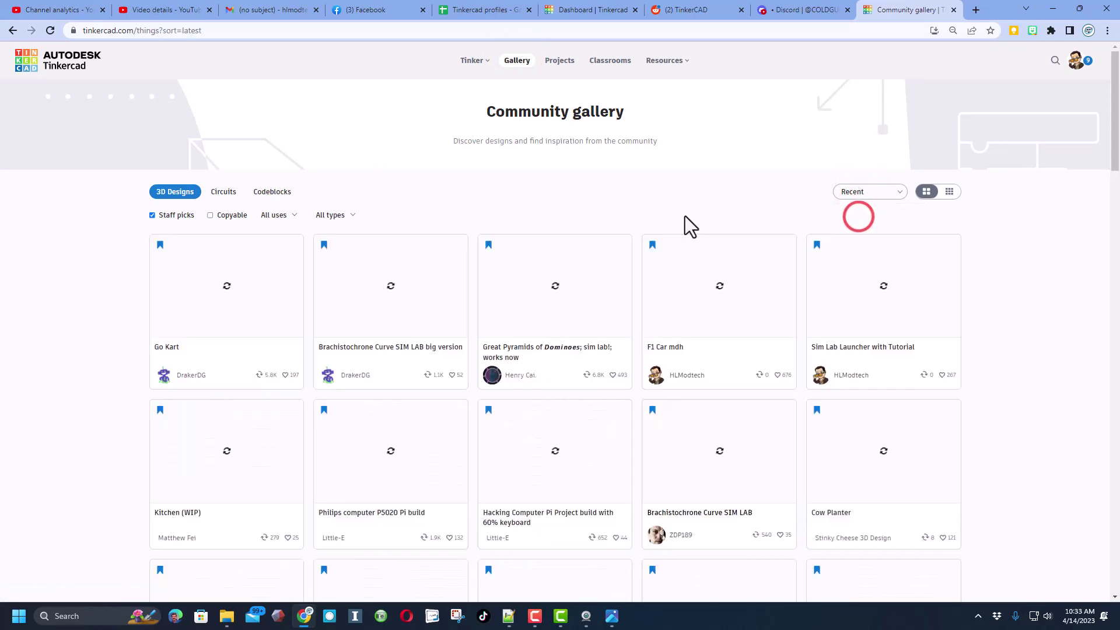
pyautogui.click(152, 216)
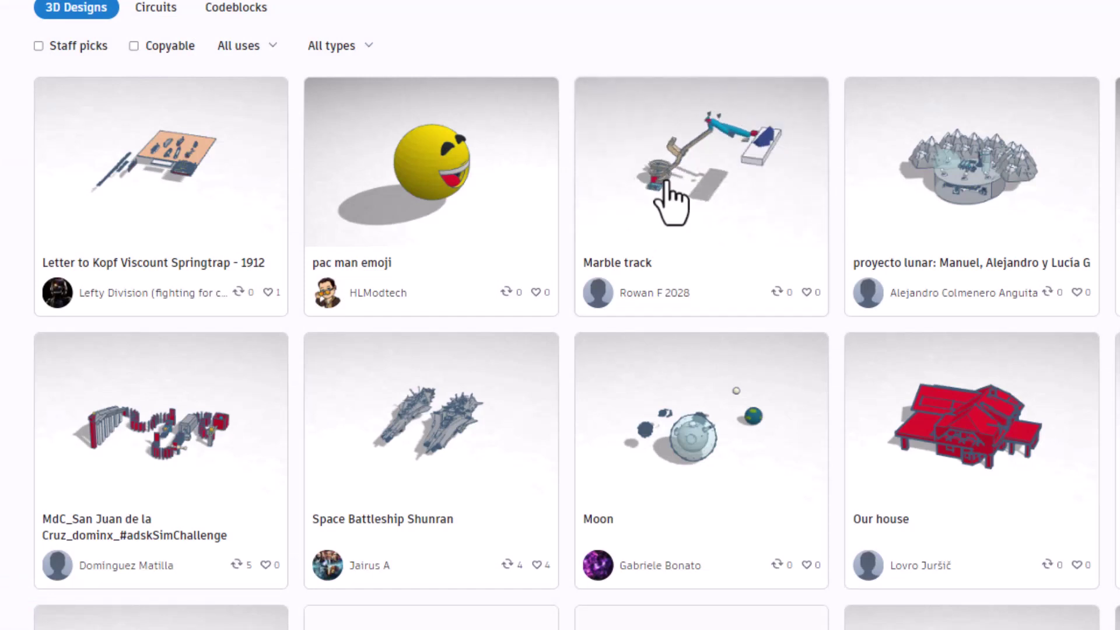
# Open the Marble track design and give it an Awesome reaction.
pyautogui.click(735, 190)
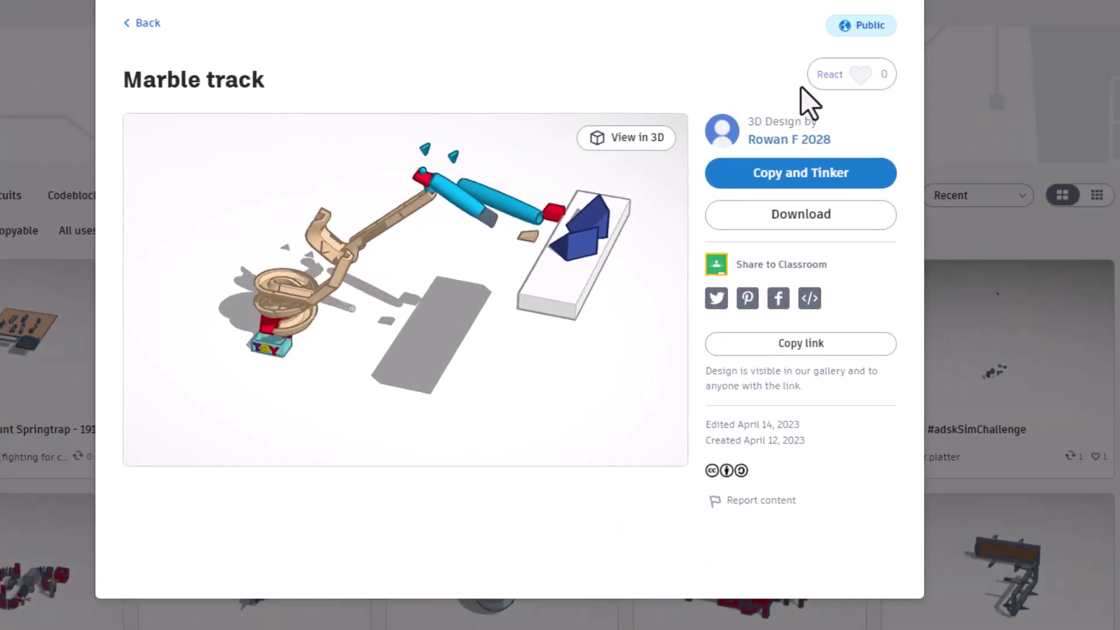
pyautogui.click(834, 76)
pyautogui.click(810, 147)
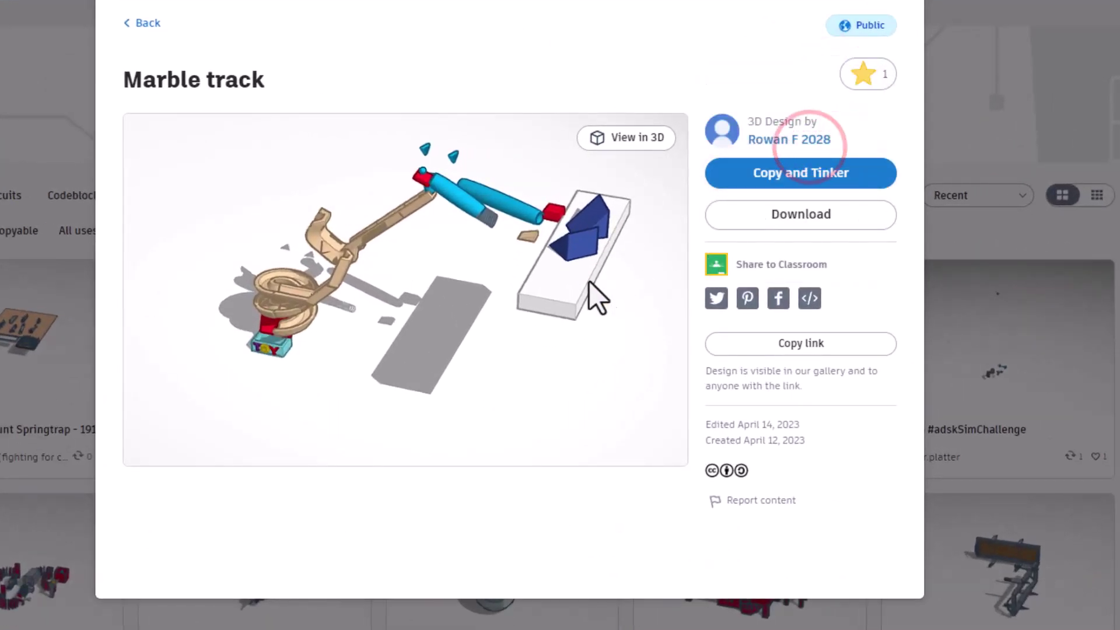